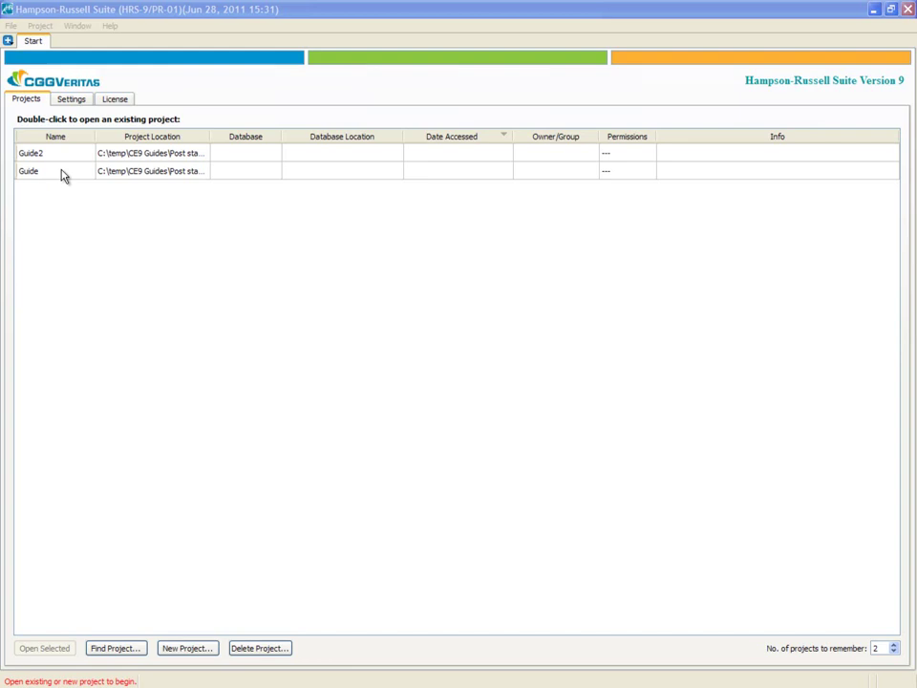
# - Review the window, seismic display and process settings, then return to the project list
pyautogui.click(73, 102)
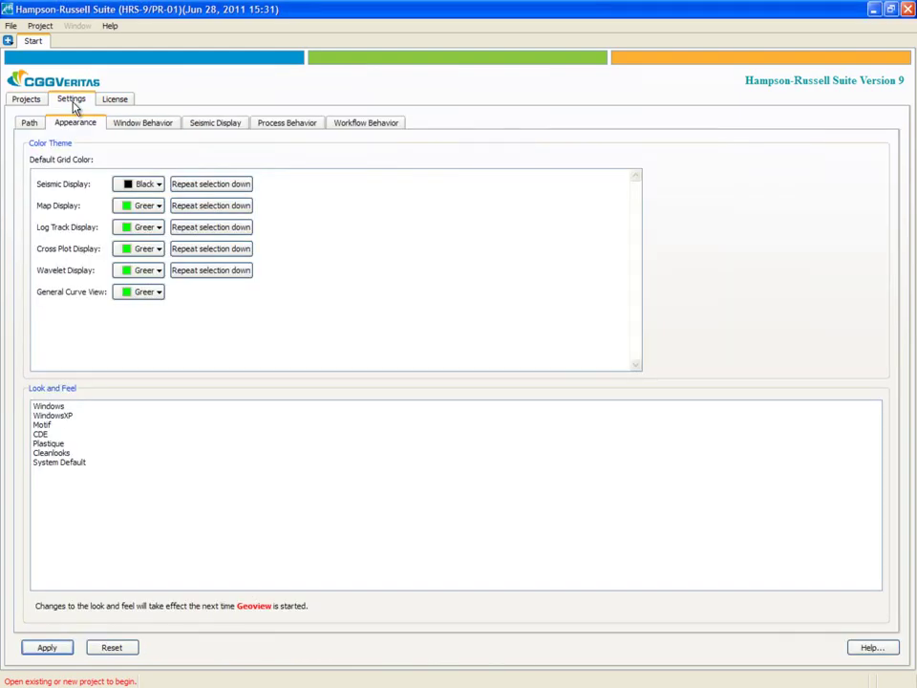
pyautogui.click(136, 126)
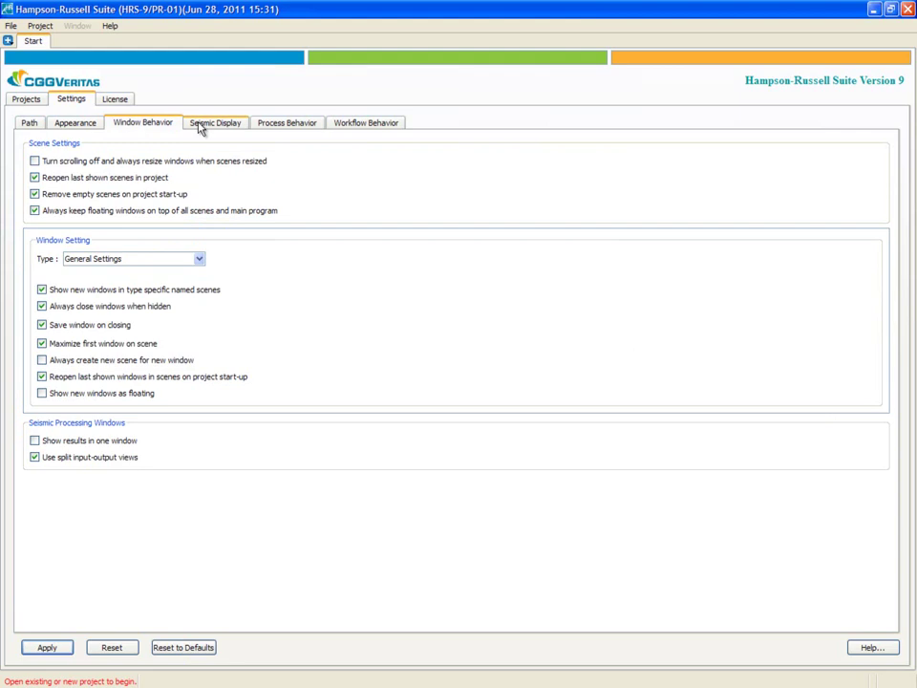
pyautogui.click(214, 127)
pyautogui.click(274, 125)
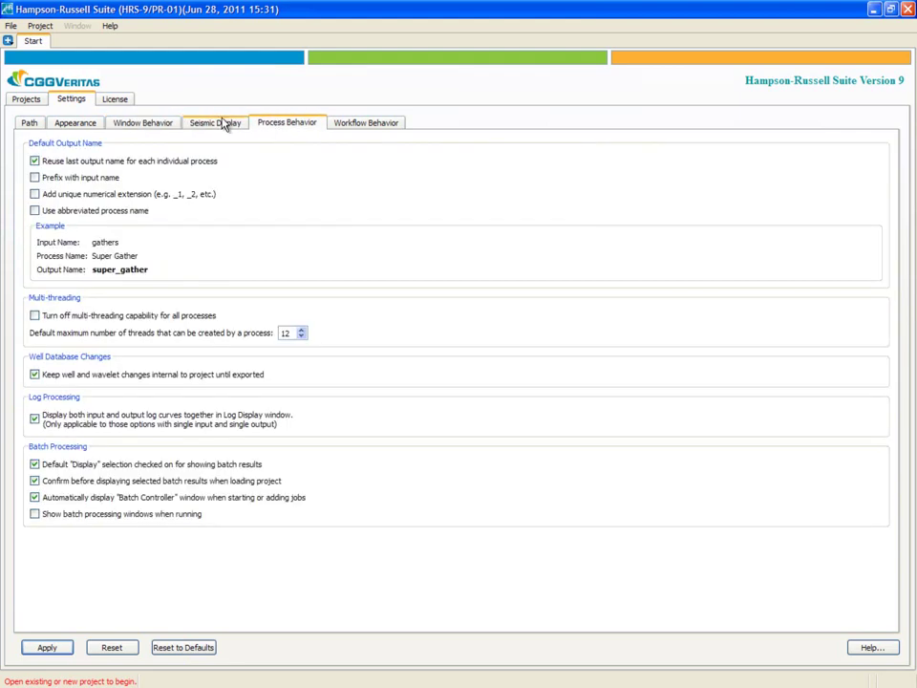
pyautogui.click(31, 103)
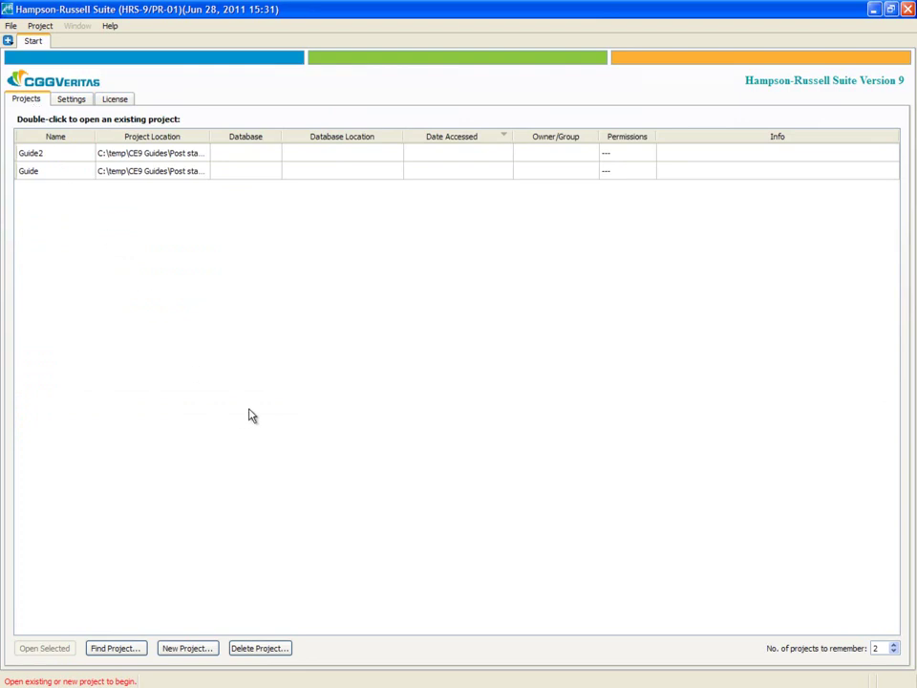
# - Create the project 'Guide' using the existing blackfoot_welldb.wdb well database
pyautogui.click(189, 647)
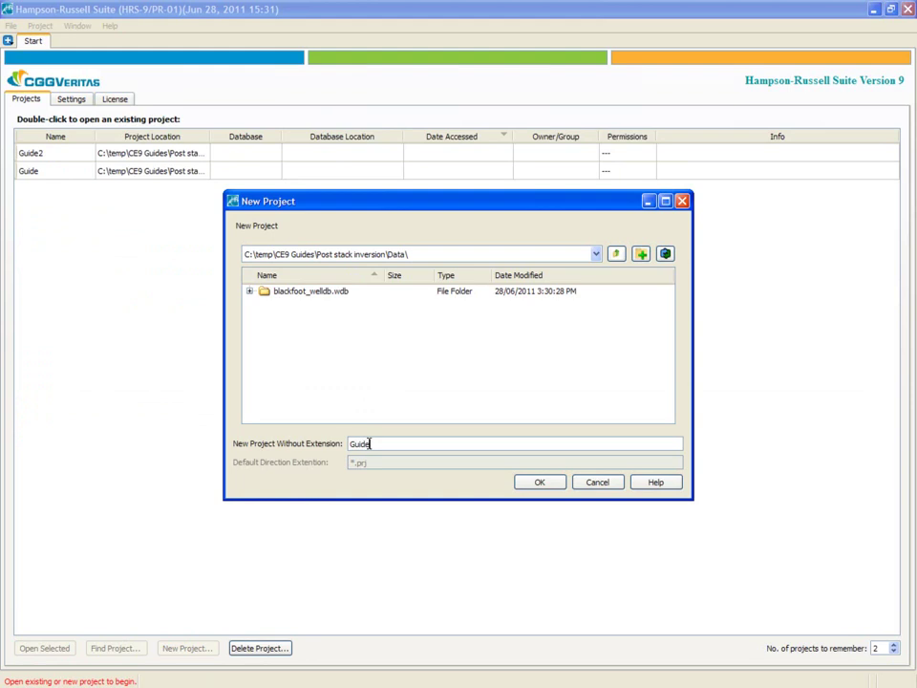
pyautogui.click(548, 483)
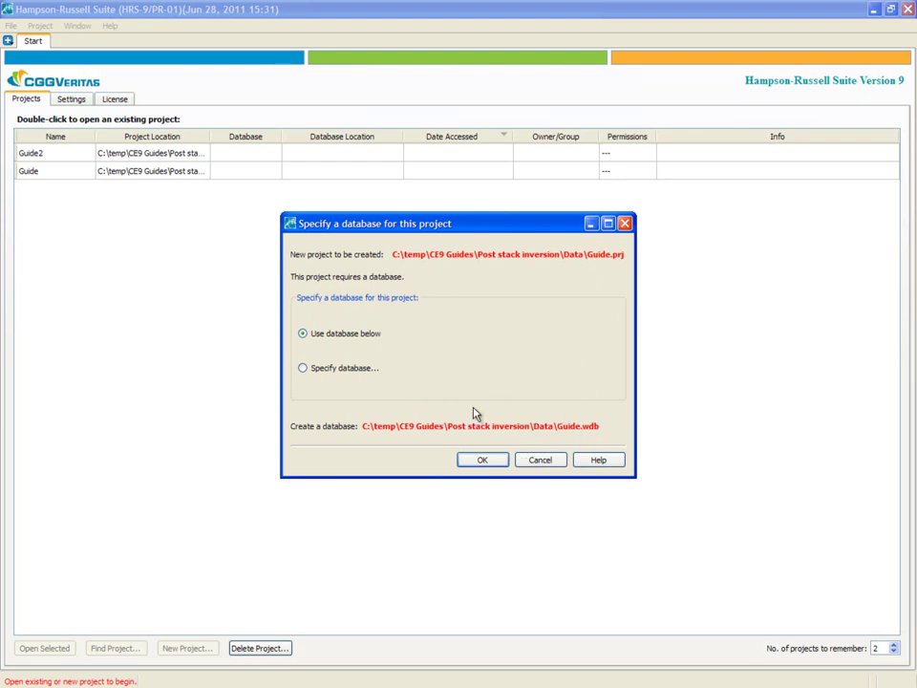
pyautogui.click(329, 374)
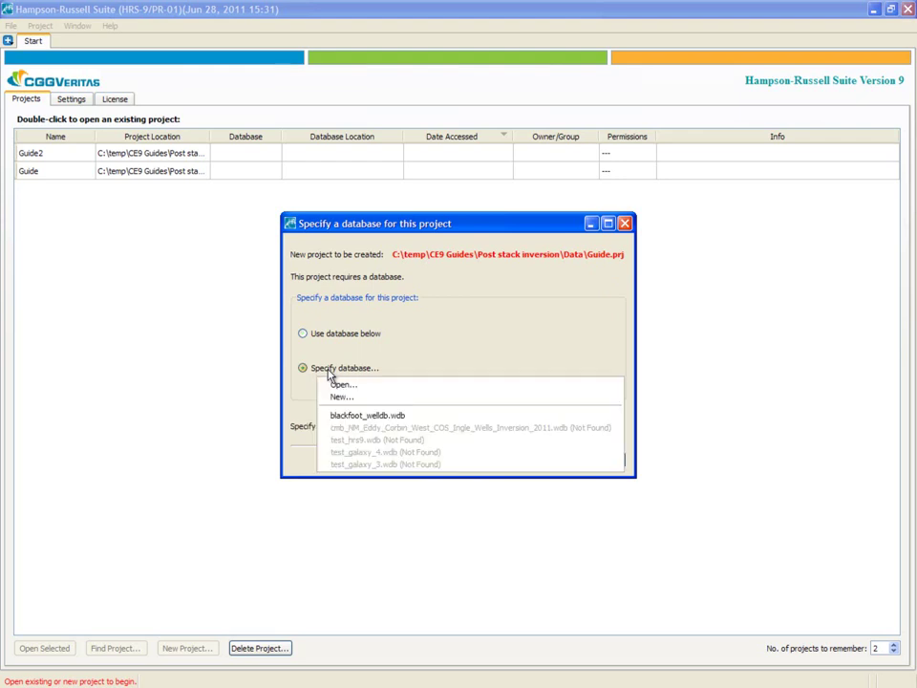
pyautogui.click(340, 385)
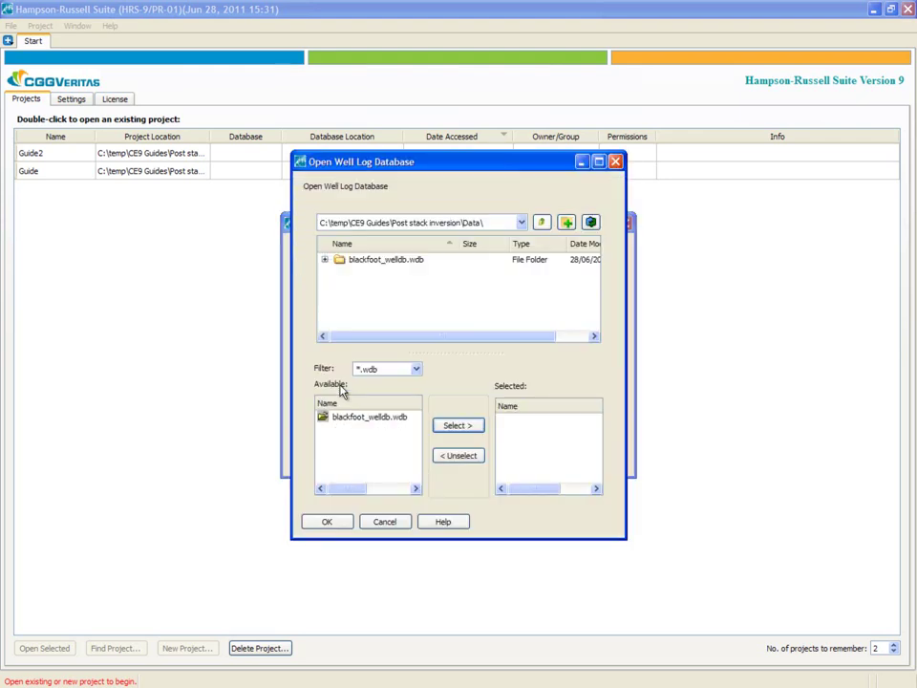
pyautogui.click(359, 420)
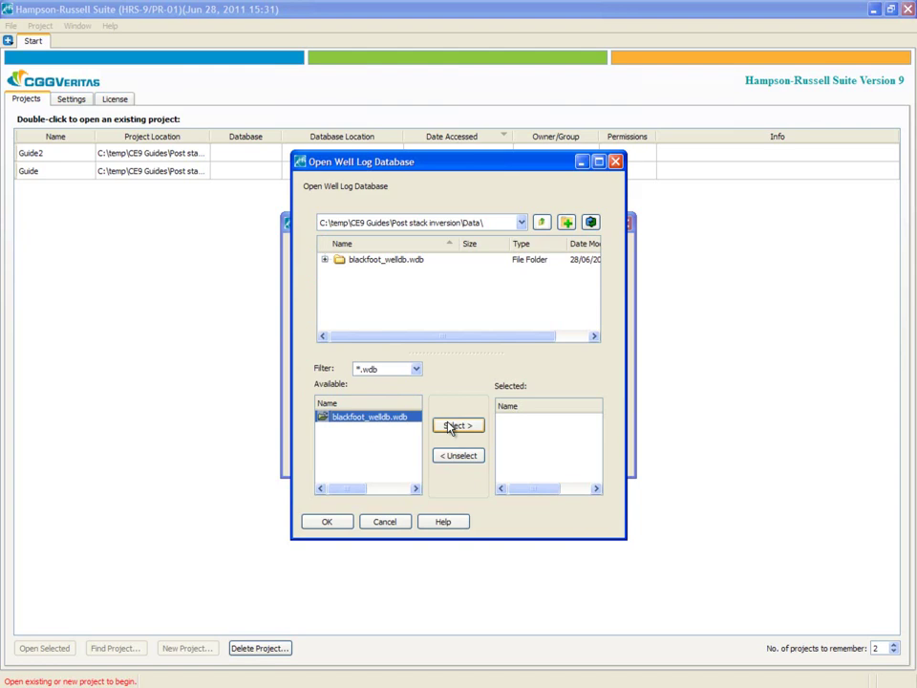
pyautogui.click(448, 426)
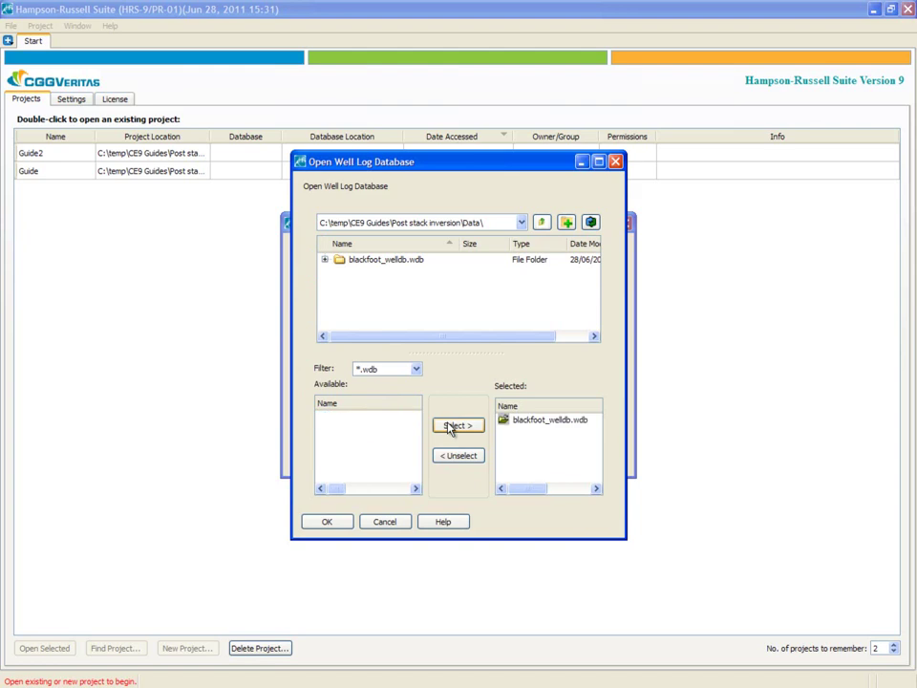
pyautogui.click(330, 522)
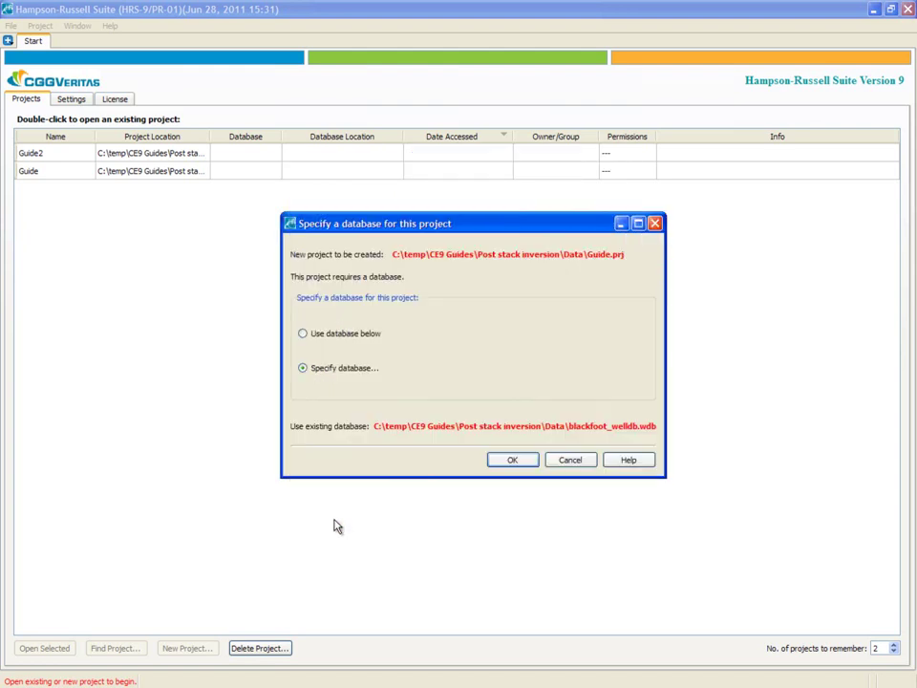
pyautogui.click(513, 461)
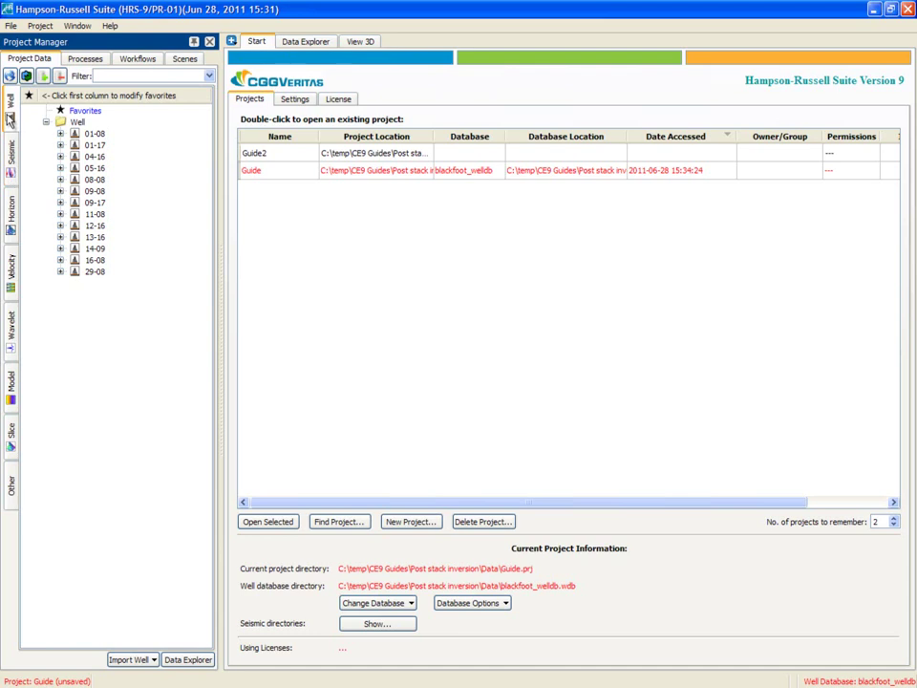
# - Check the seismic and horizon lists, expand well 05-16's tops and logs, and open Data Explorer
pyautogui.click(12, 148)
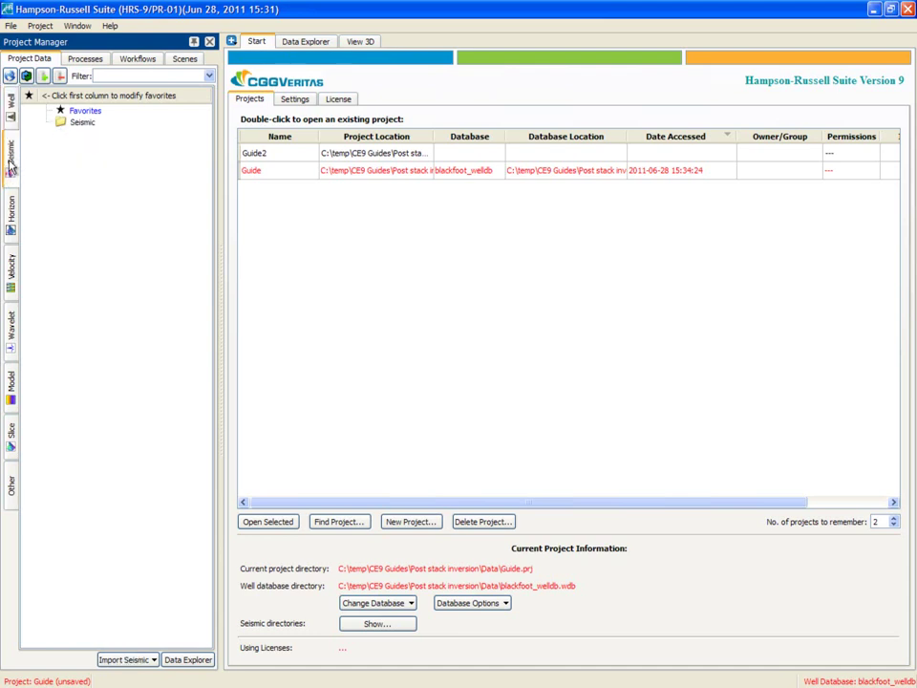
pyautogui.click(11, 205)
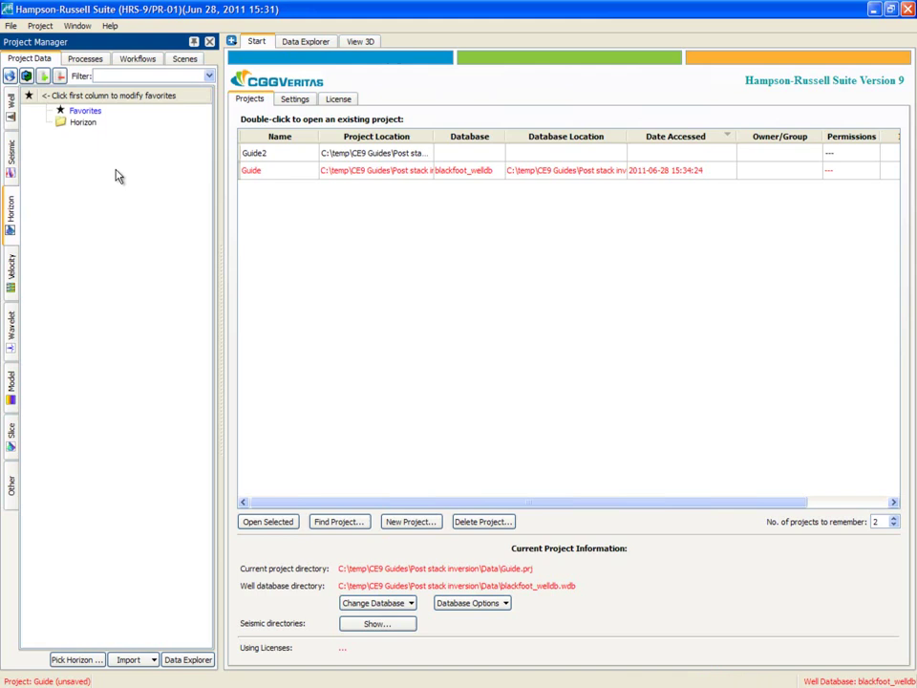
pyautogui.click(11, 95)
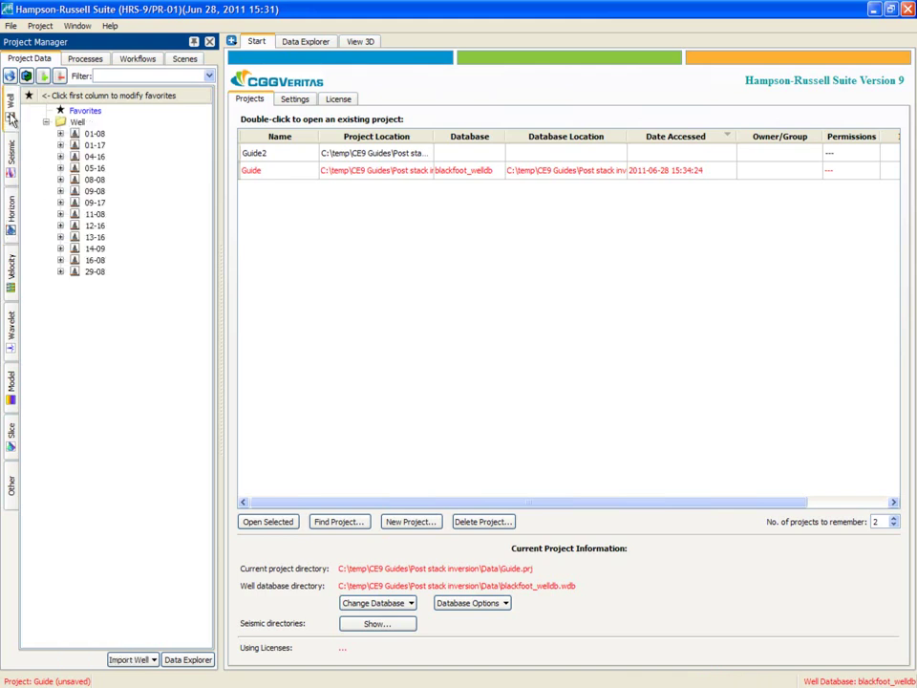
pyautogui.click(60, 168)
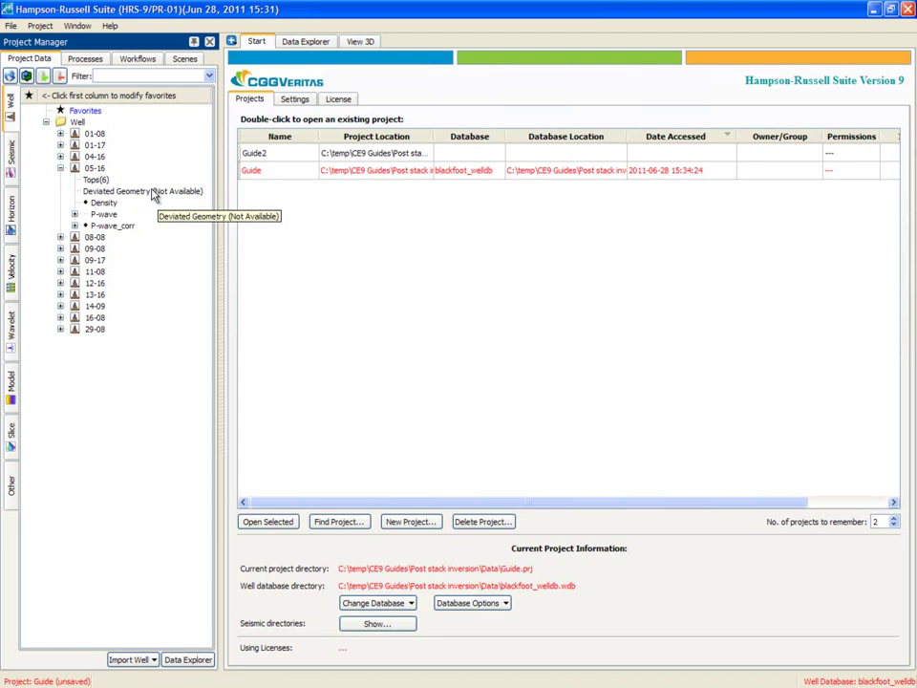
pyautogui.click(295, 42)
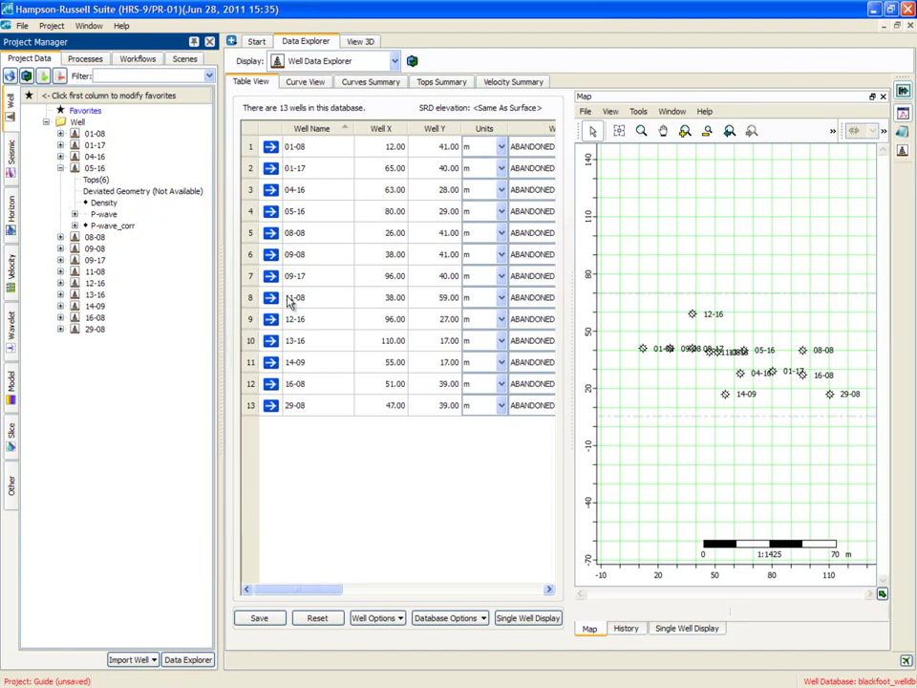
# - Inspect well 08-08's P-wave log values, then return to the 13-well table
pyautogui.click(269, 232)
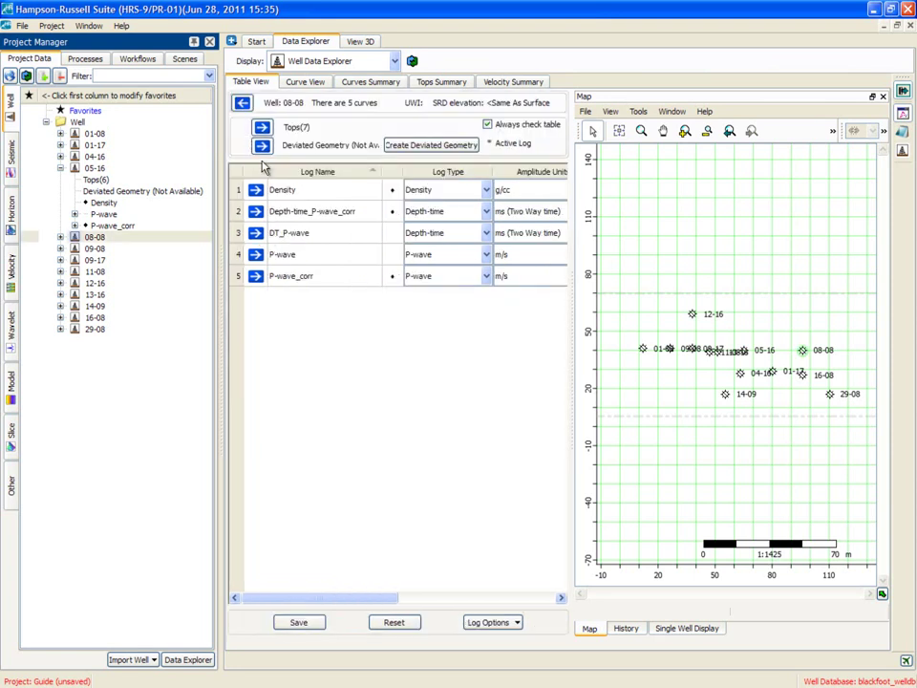
pyautogui.click(256, 253)
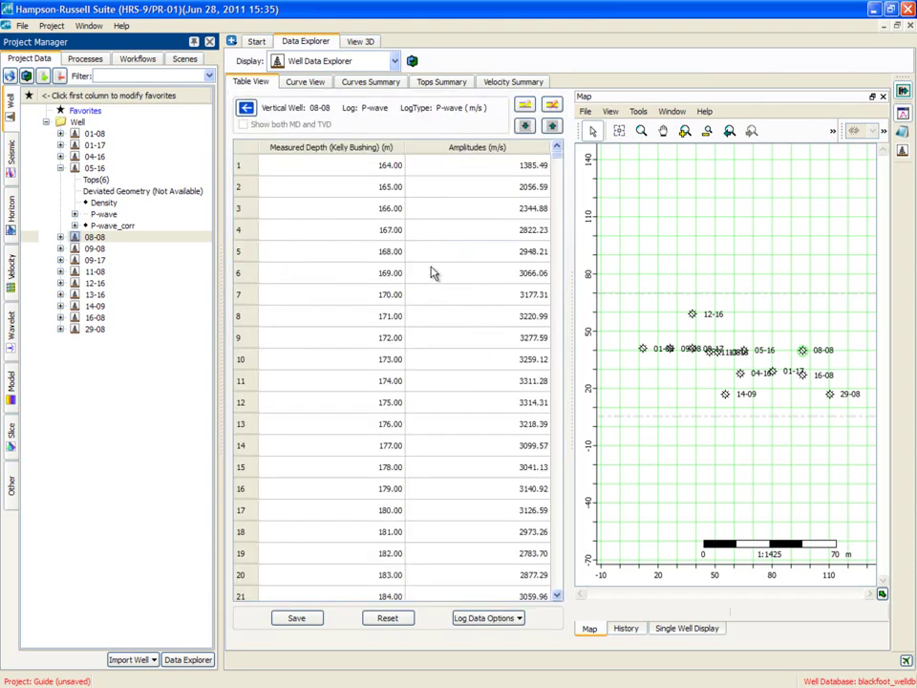
pyautogui.click(246, 111)
pyautogui.click(247, 108)
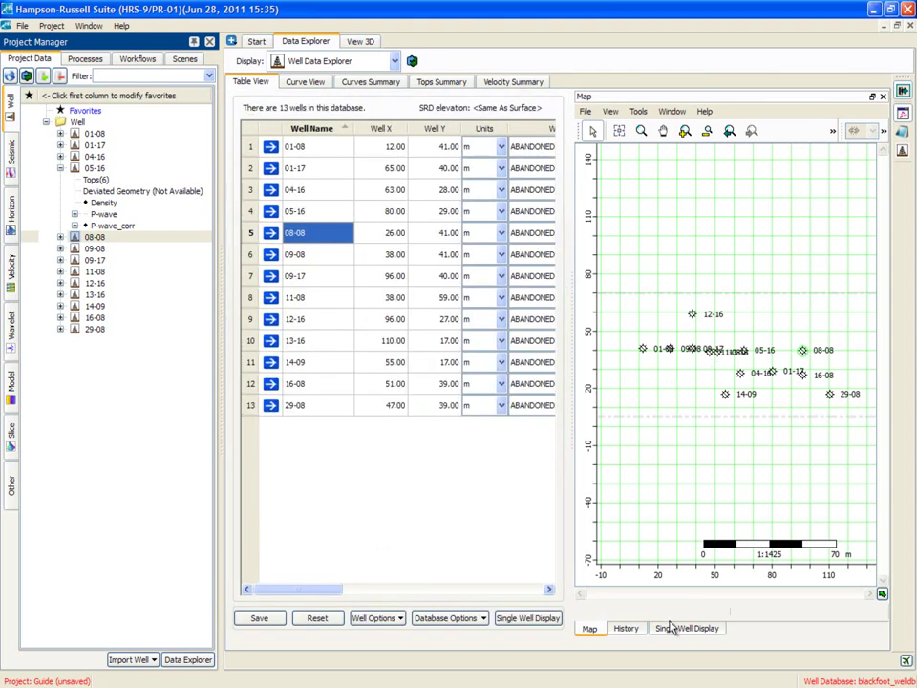
# - Show well 08-08 in the Single Well Display, zoomed out to more depths
pyautogui.click(675, 630)
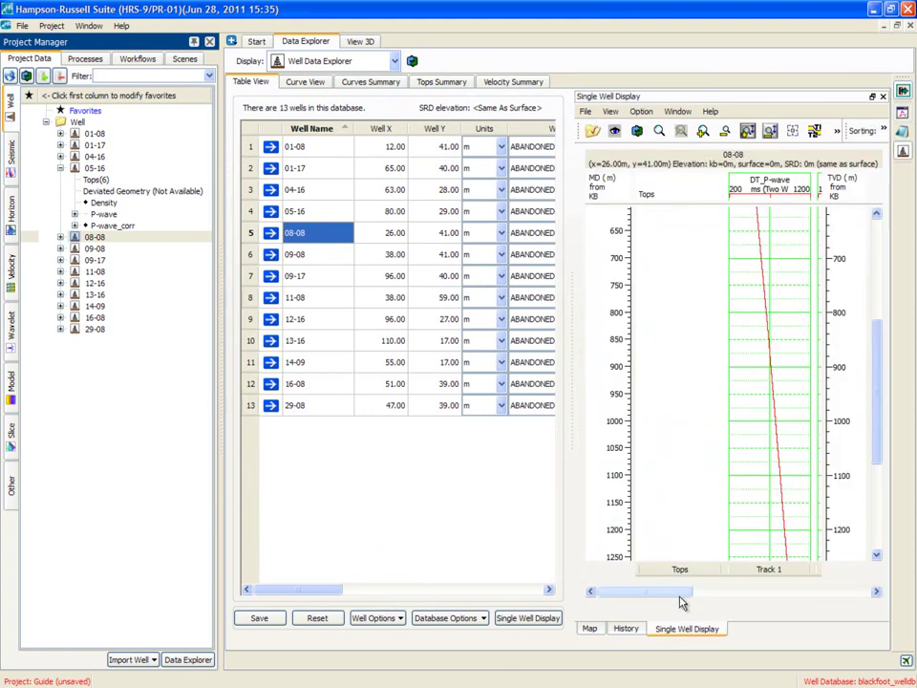
pyautogui.moveTo(674, 596); pyautogui.dragTo(715, 600)
pyautogui.click(770, 134)
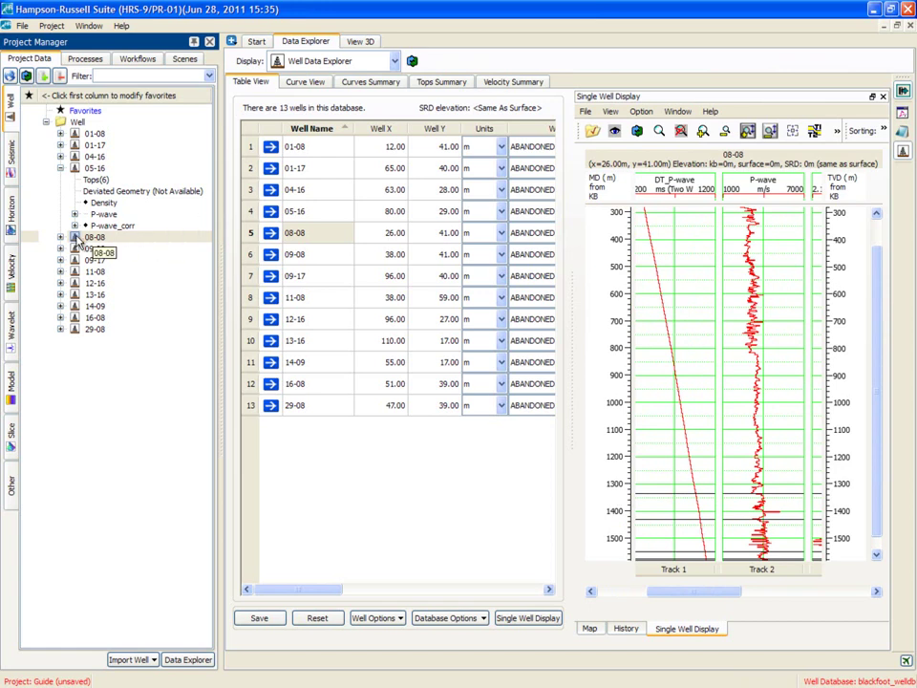
# - Open well 08-08 in a Wells view and review its Display Option tabs without changes
pyautogui.doubleClick(77, 239)
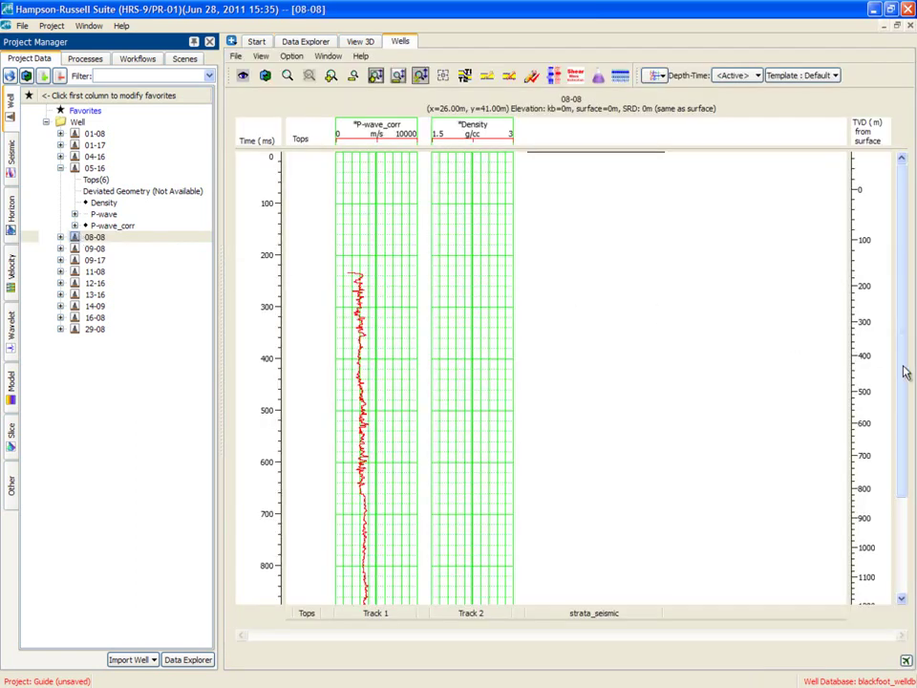
pyautogui.moveTo(902, 371); pyautogui.dragTo(900, 468)
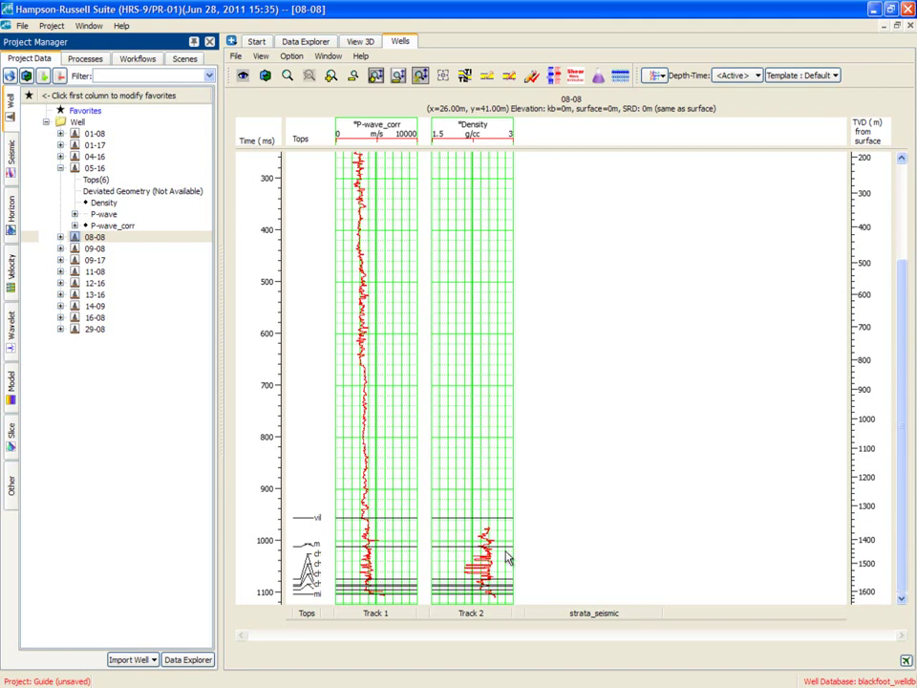
pyautogui.click(242, 76)
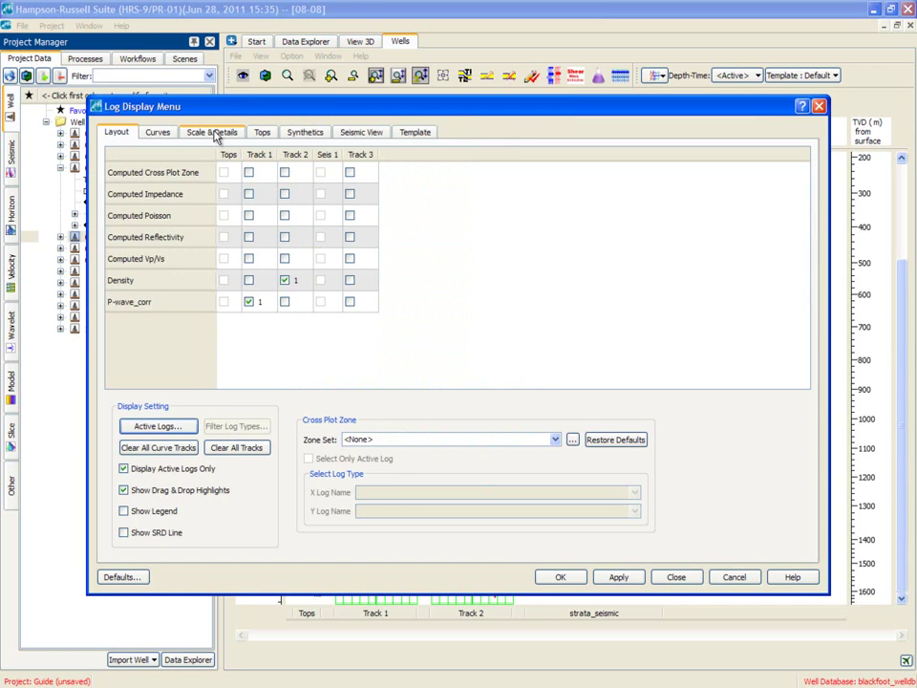
pyautogui.click(214, 136)
pyautogui.click(268, 135)
pyautogui.click(306, 136)
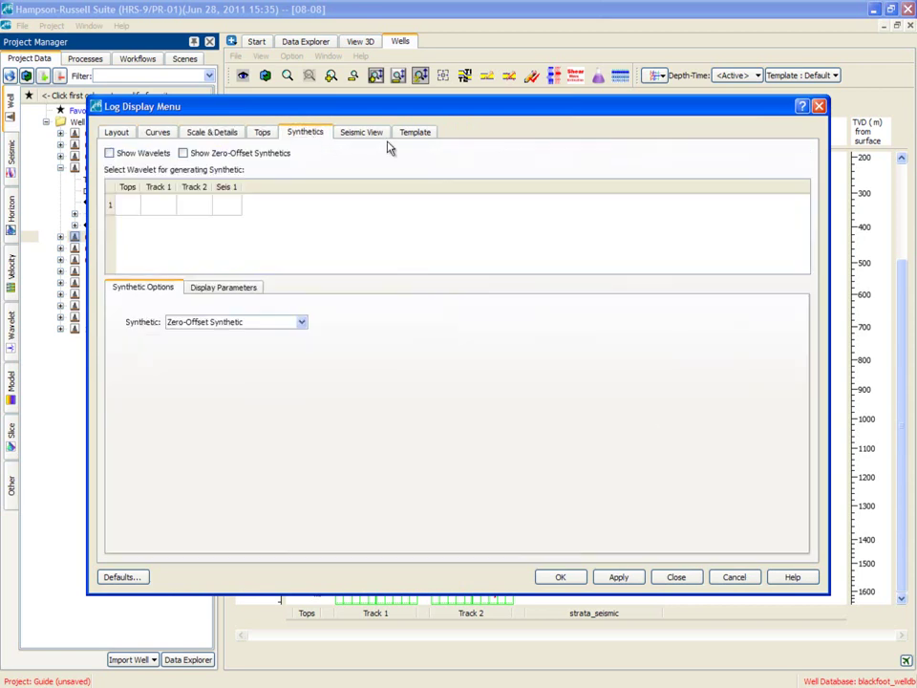
pyautogui.click(819, 107)
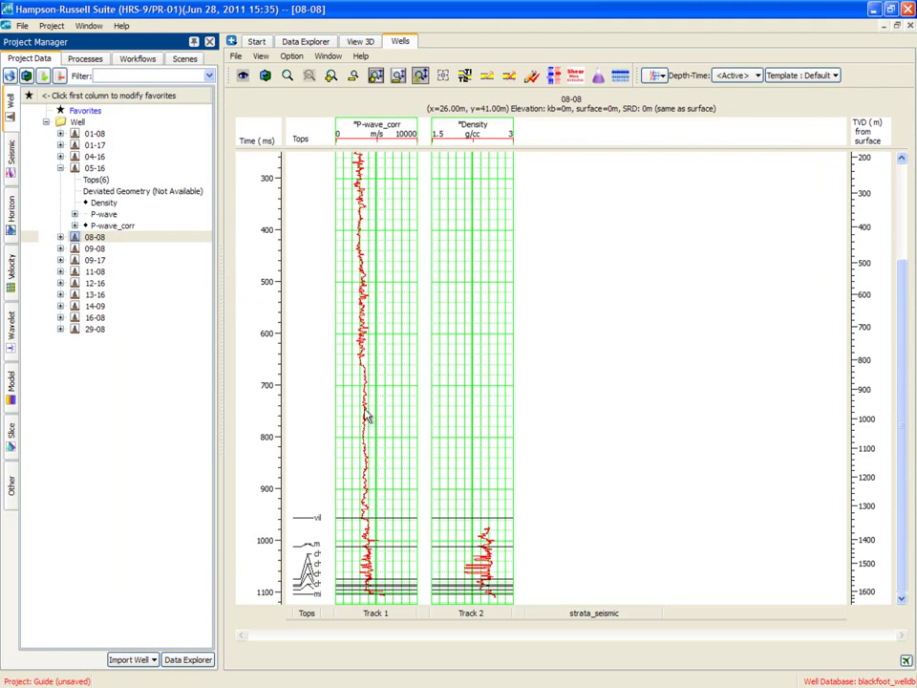
# - Add the Density curve to Track 1
pyautogui.rightClick(355, 289)
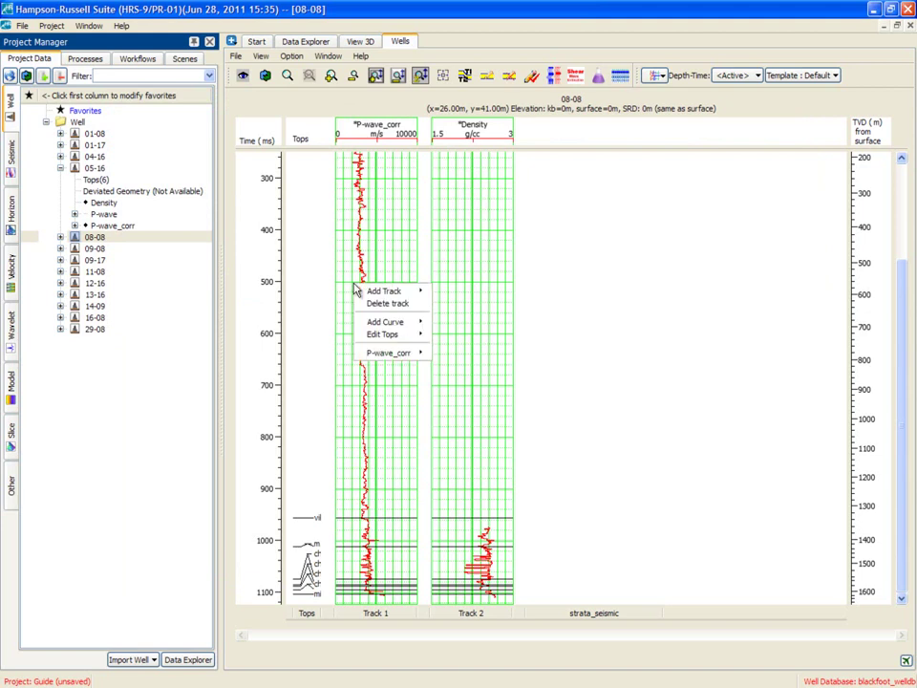
pyautogui.moveTo(382, 322)
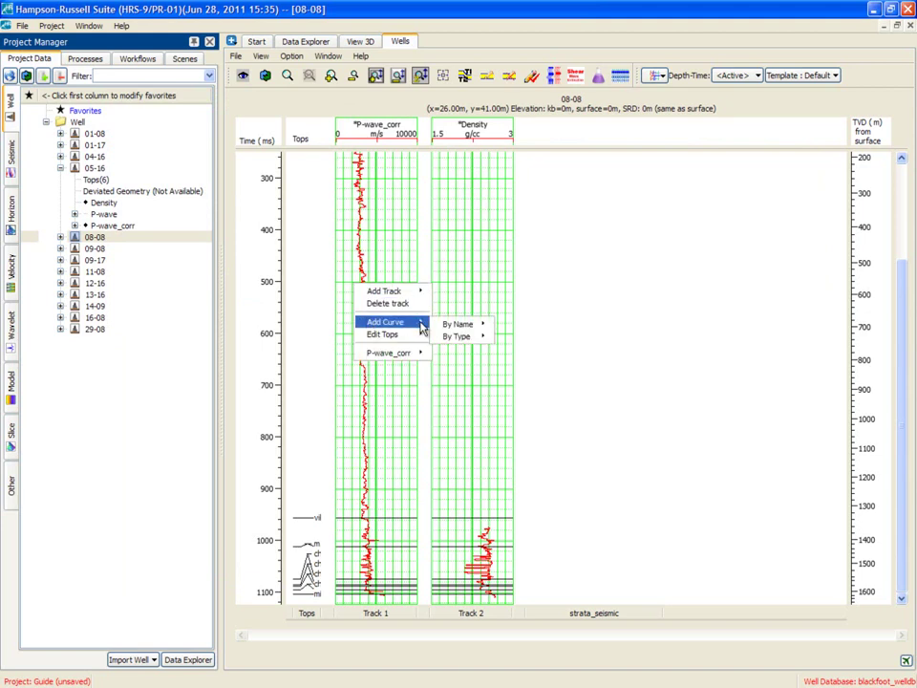
pyautogui.moveTo(464, 325)
pyautogui.click(514, 340)
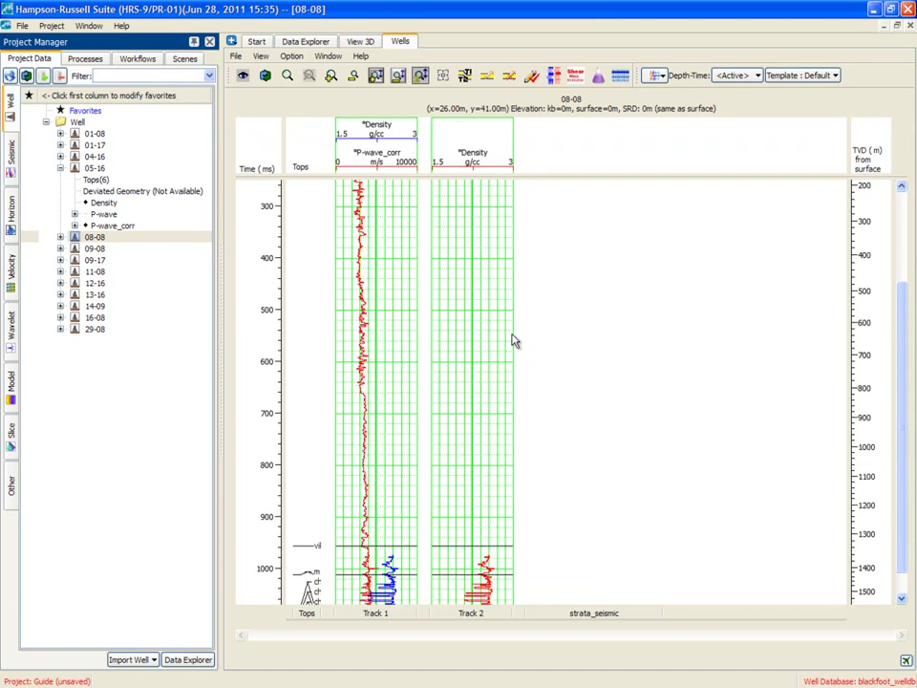
pyautogui.moveTo(900, 476); pyautogui.dragTo(900, 495)
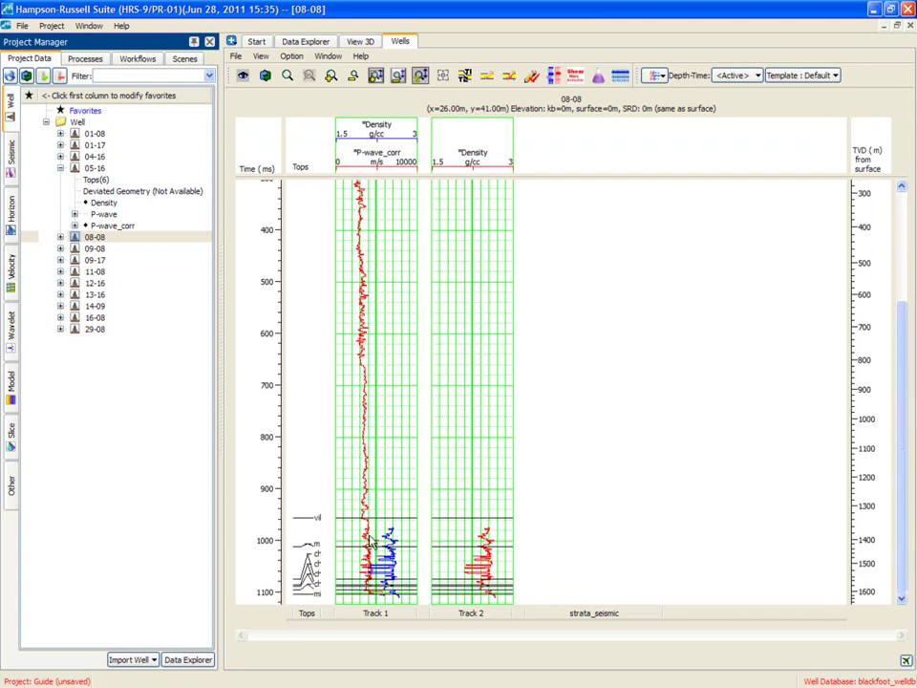
# - Set Track 1's P-wave_corr display range to 2391.56–5970.44 m/s
pyautogui.doubleClick(363, 156)
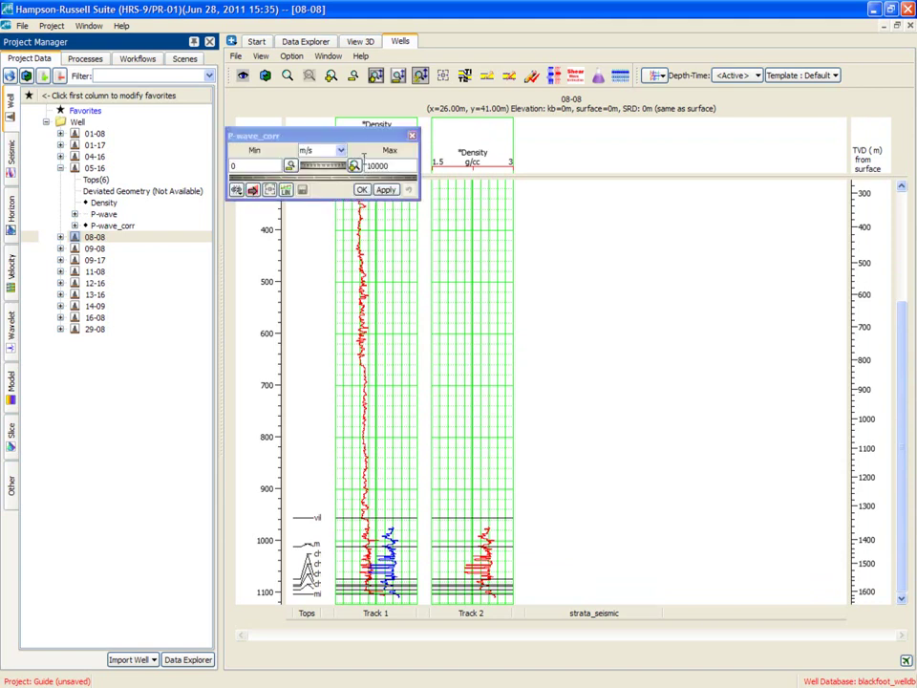
pyautogui.moveTo(343, 169)
pyautogui.mouseDown()
pyautogui.moveTo(313, 170)
pyautogui.moveTo(356, 170)
pyautogui.mouseUp()
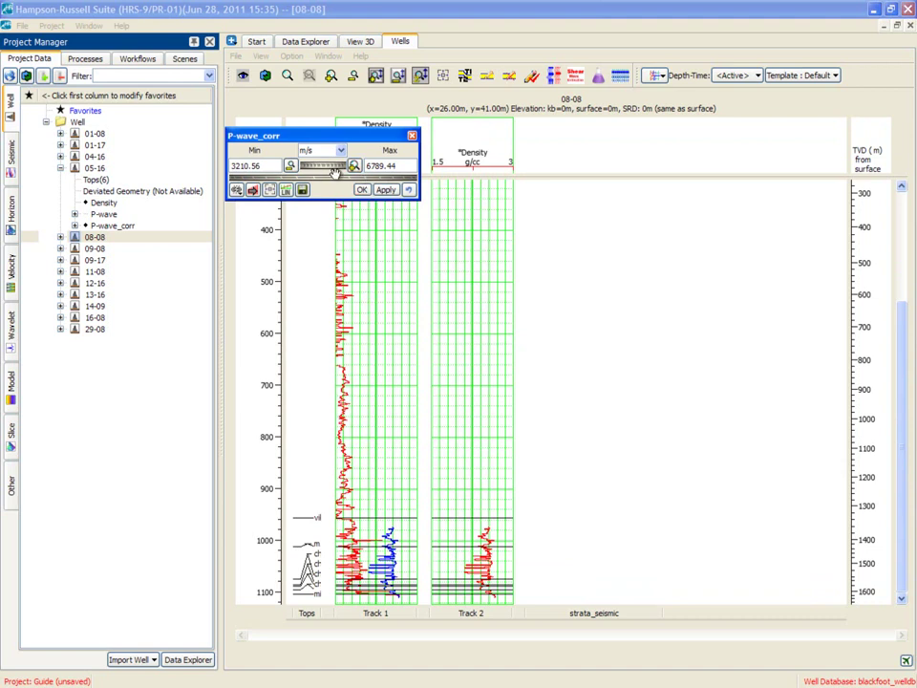
pyautogui.moveTo(335, 170); pyautogui.dragTo(321, 170)
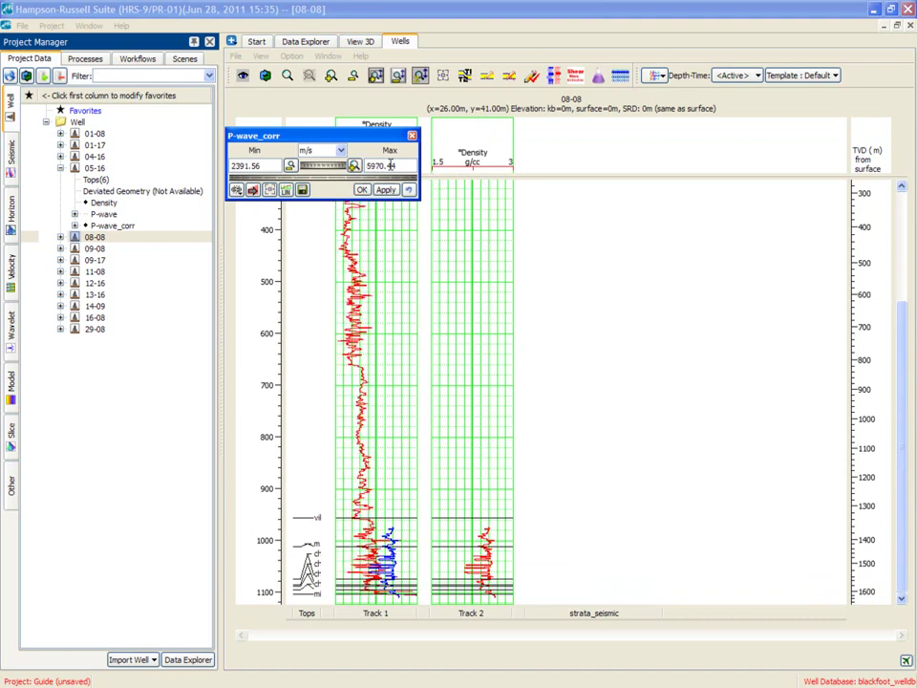
pyautogui.click(362, 189)
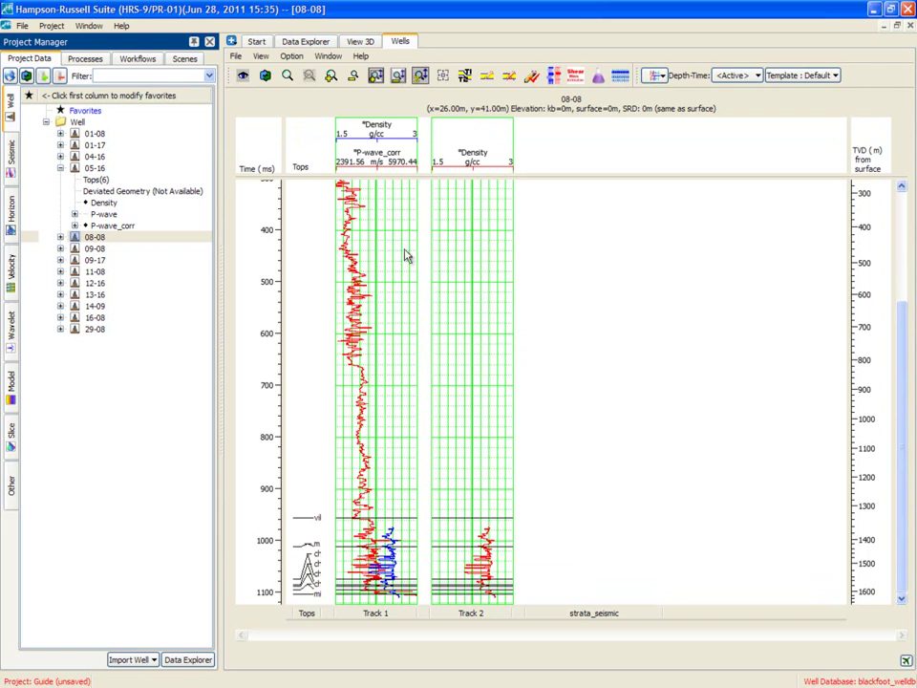
# - Add a new Track 4 containing well 08-08's P-wave log
pyautogui.rightClick(425, 302)
pyautogui.click(432, 303)
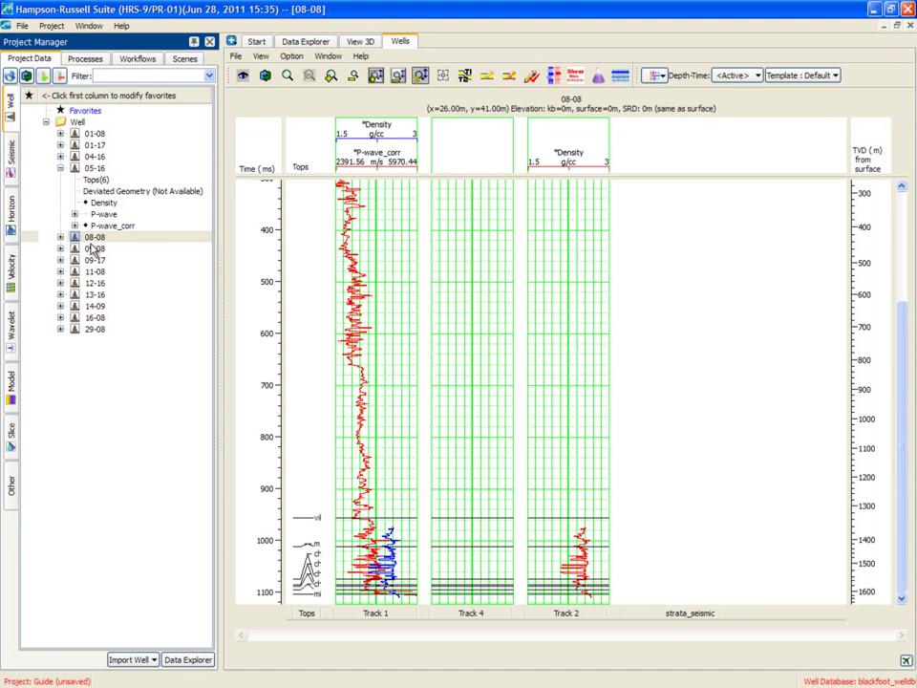
pyautogui.click(61, 236)
pyautogui.click(105, 283)
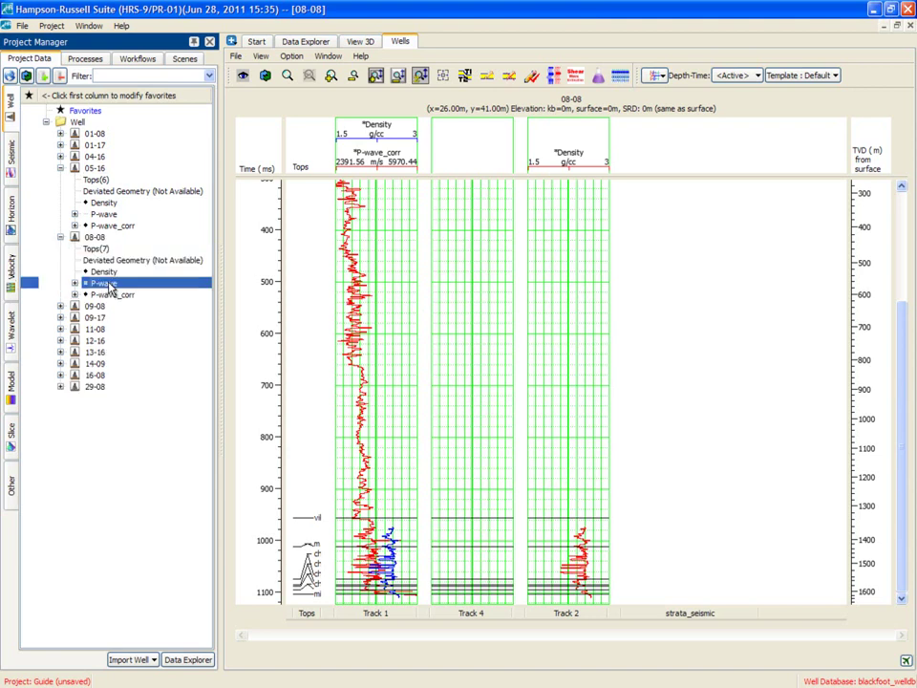
pyautogui.moveTo(109, 288); pyautogui.dragTo(464, 319)
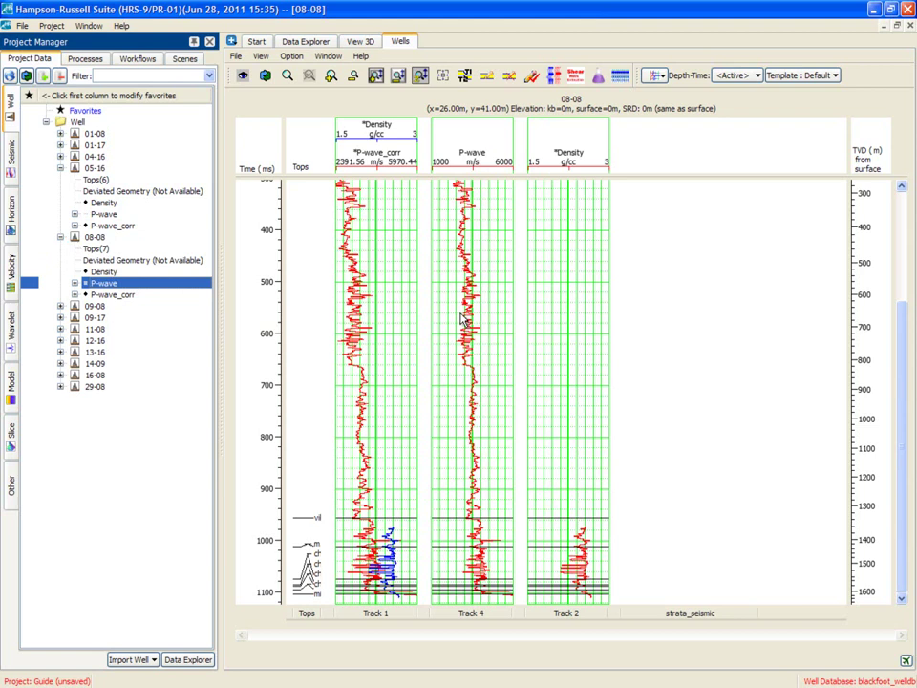
pyautogui.moveTo(462, 319)
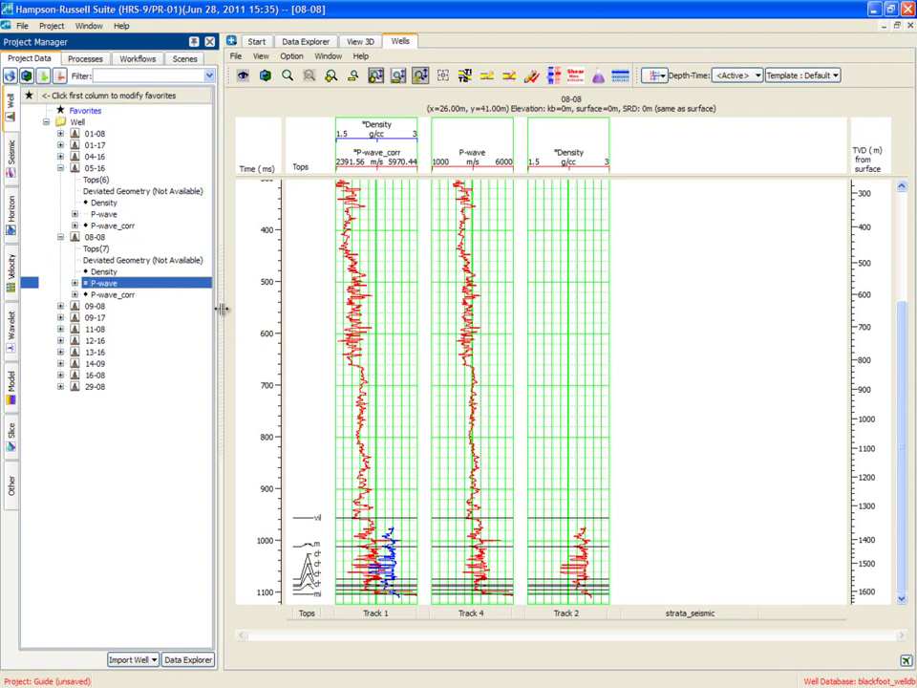
pyautogui.click(11, 153)
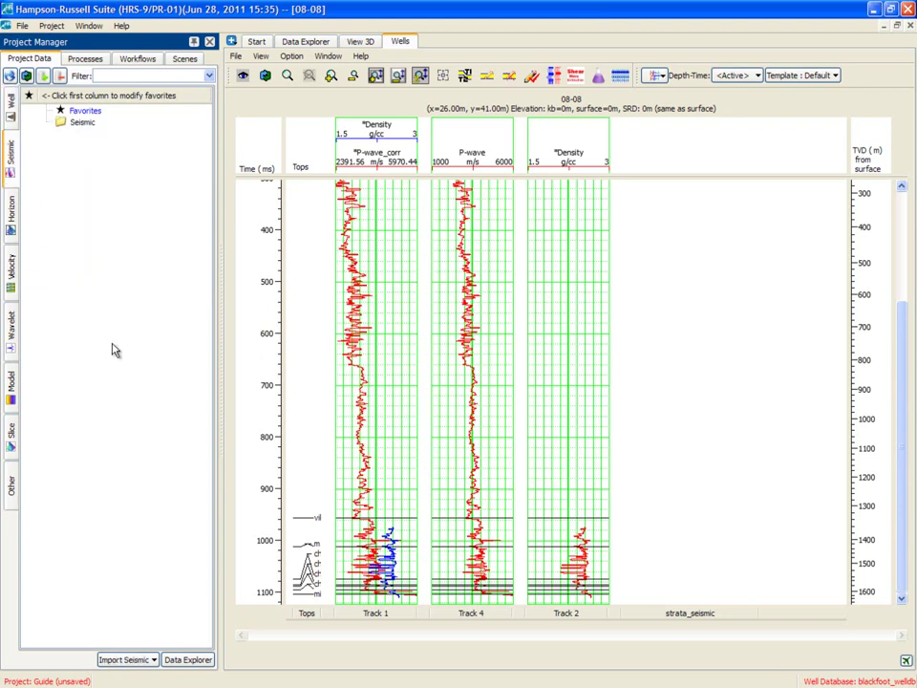
# - Start a SEG-Y import of blackfoot_seismic.sgy as 3D geometry, reaching the trace header page
pyautogui.click(130, 663)
pyautogui.click(141, 648)
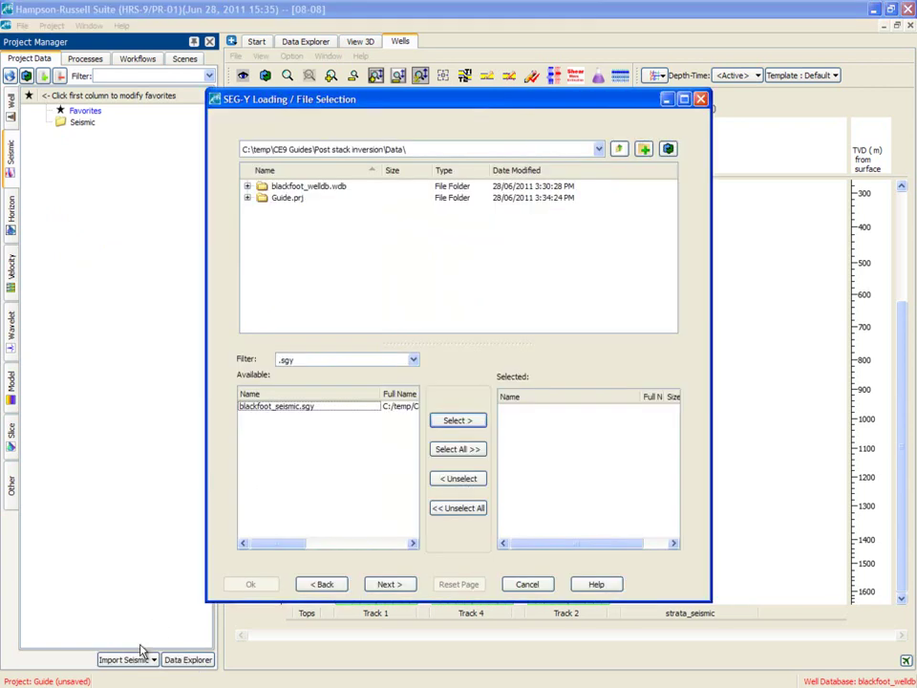
pyautogui.click(280, 407)
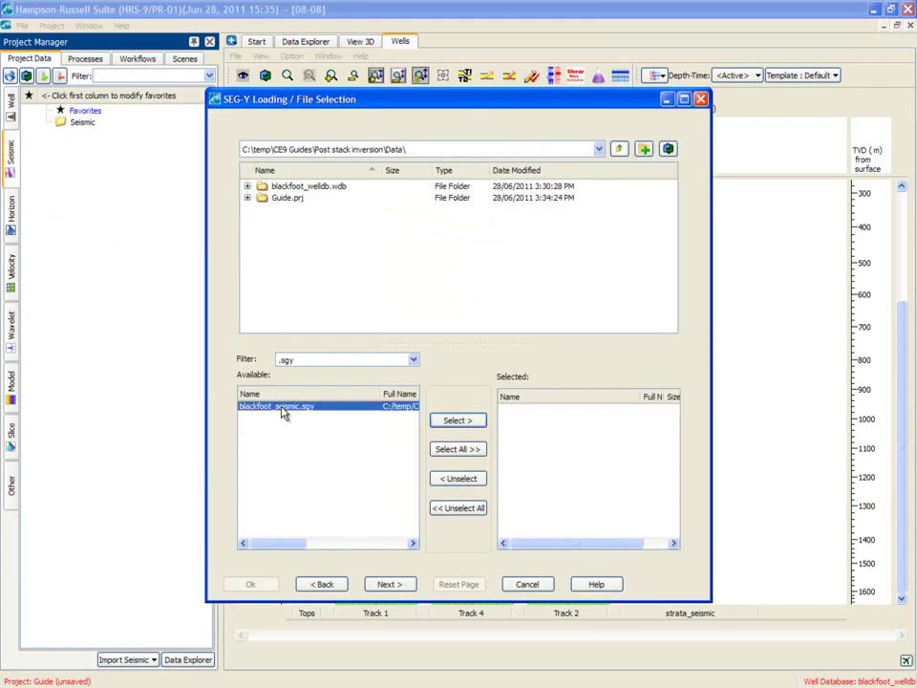
pyautogui.click(455, 421)
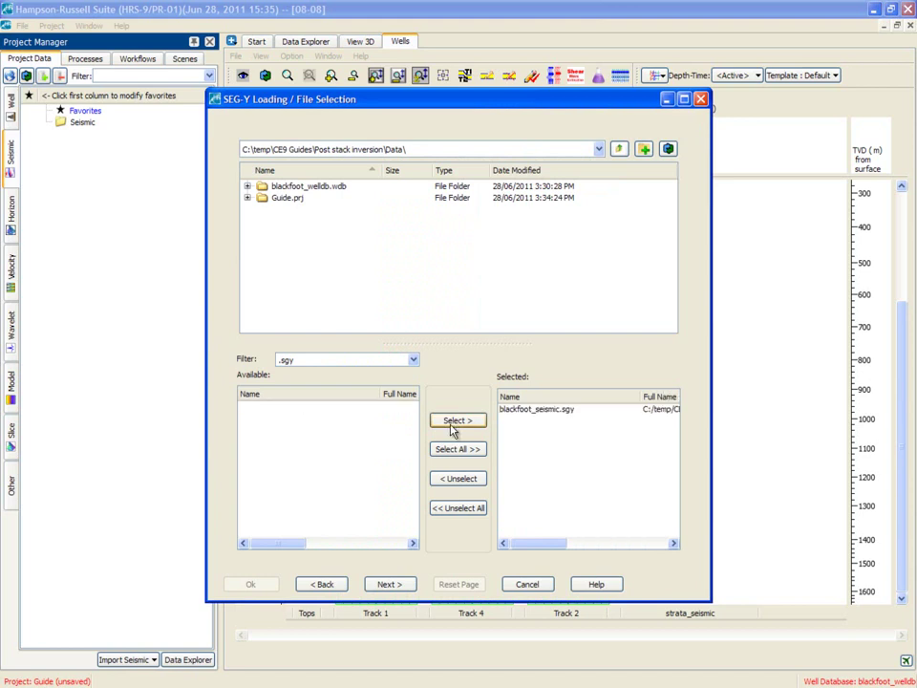
pyautogui.click(389, 584)
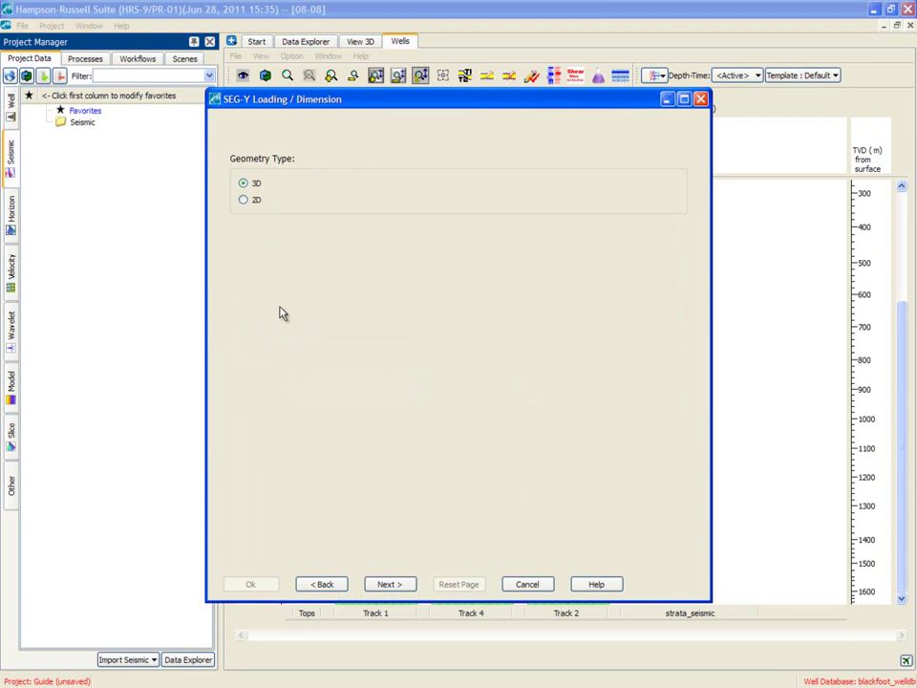
pyautogui.click(380, 585)
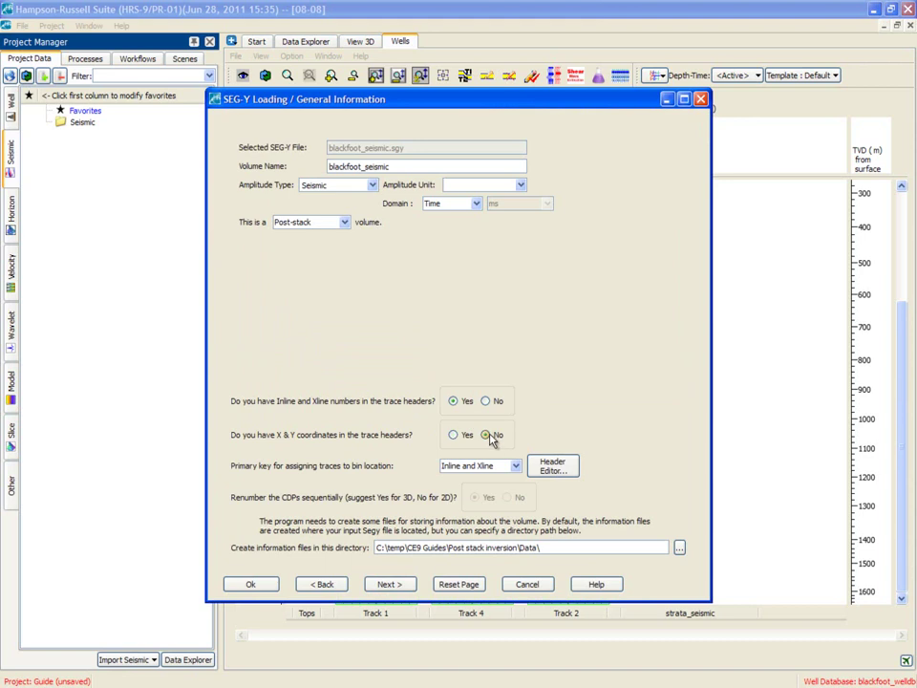
pyautogui.click(389, 585)
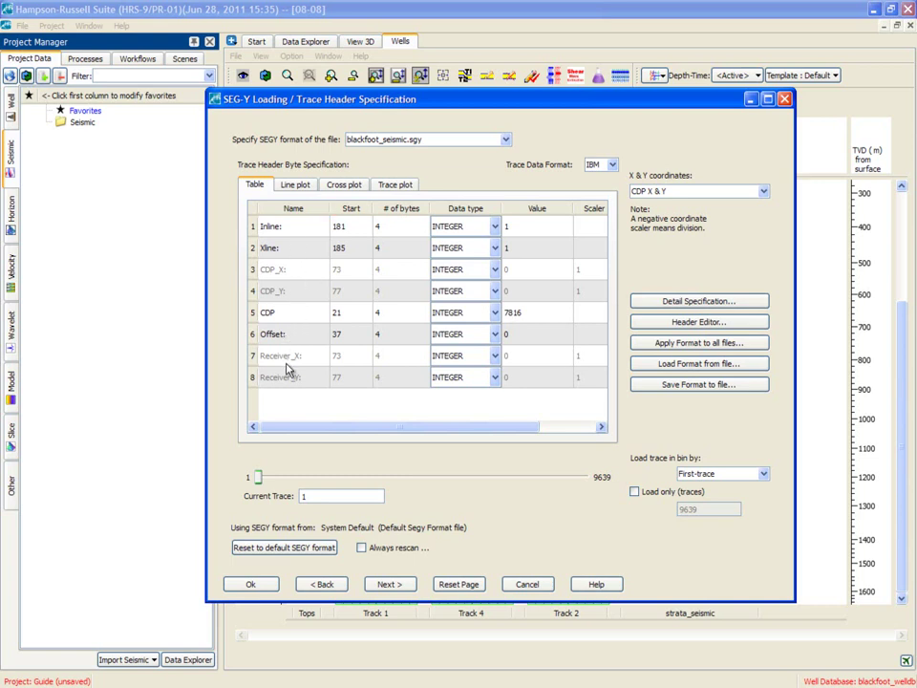
# - Inspect the SEG-Y trace header values, then continue and agree to scan the file
pyautogui.click(650, 327)
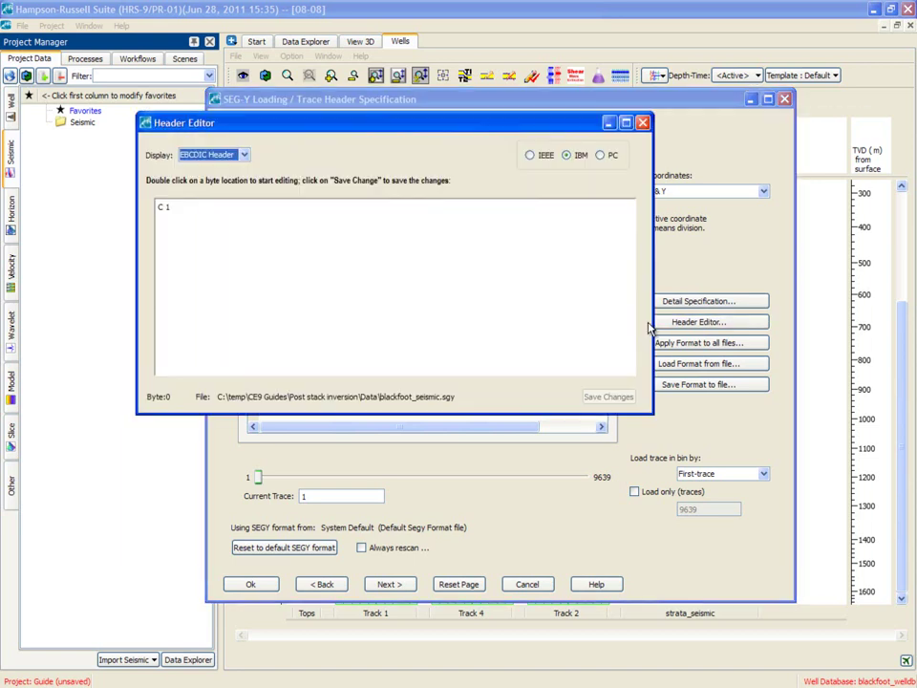
pyautogui.click(244, 156)
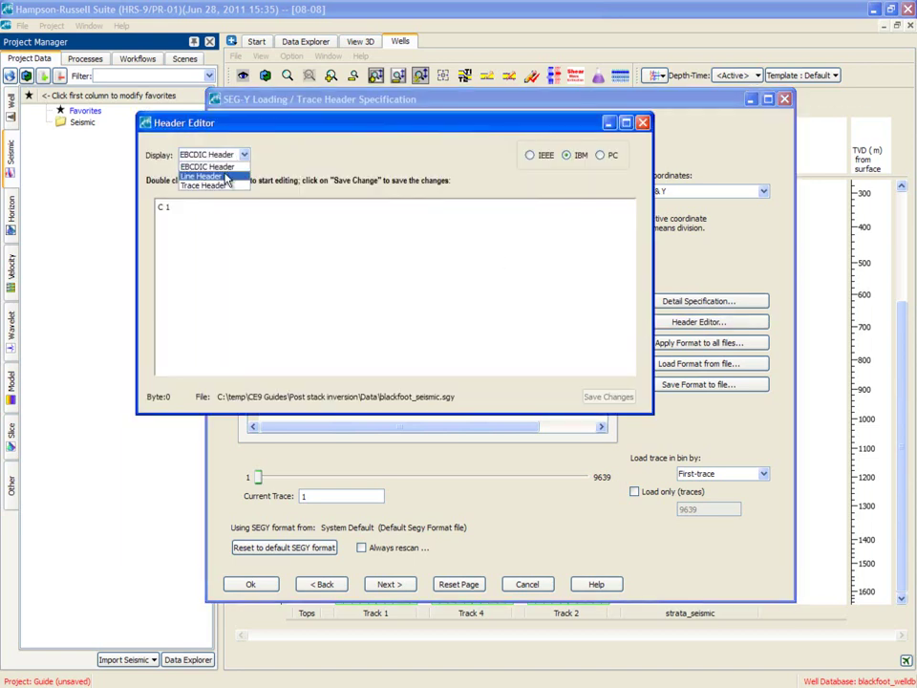
pyautogui.click(191, 177)
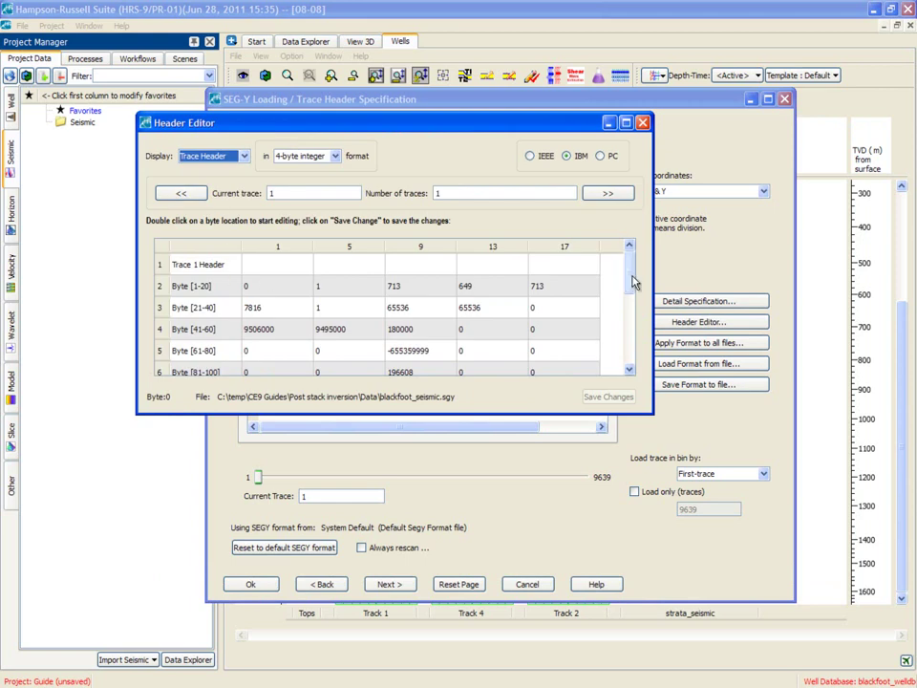
pyautogui.moveTo(630, 281); pyautogui.dragTo(614, 314)
pyautogui.click(642, 123)
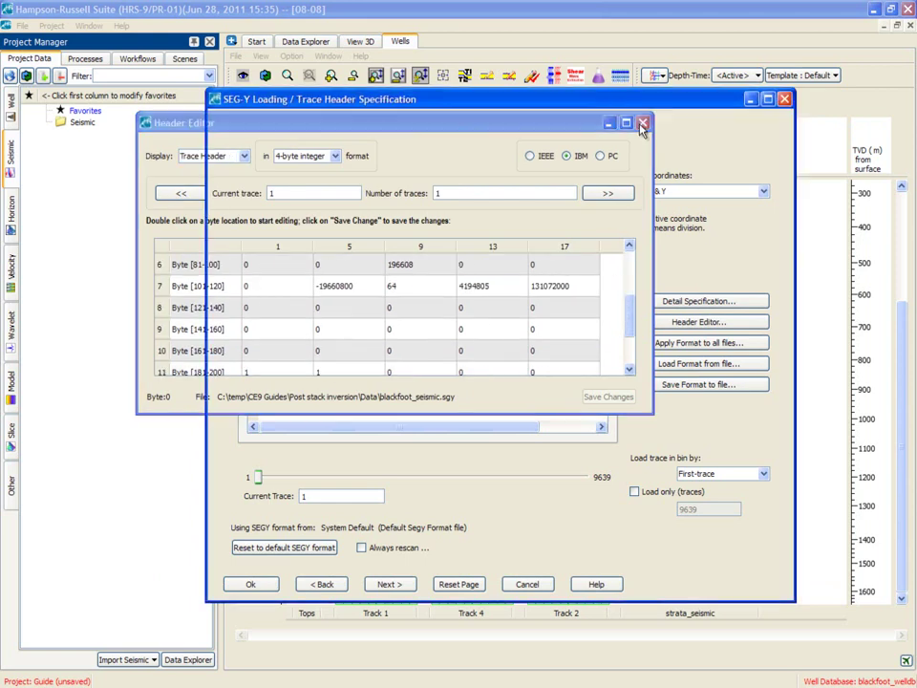
pyautogui.click(399, 584)
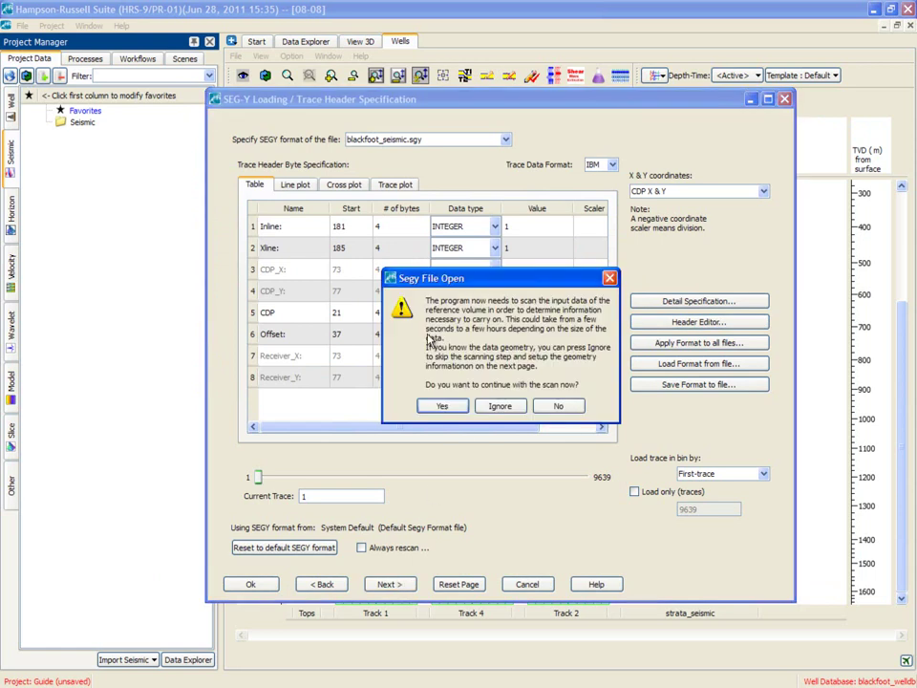
pyautogui.click(445, 406)
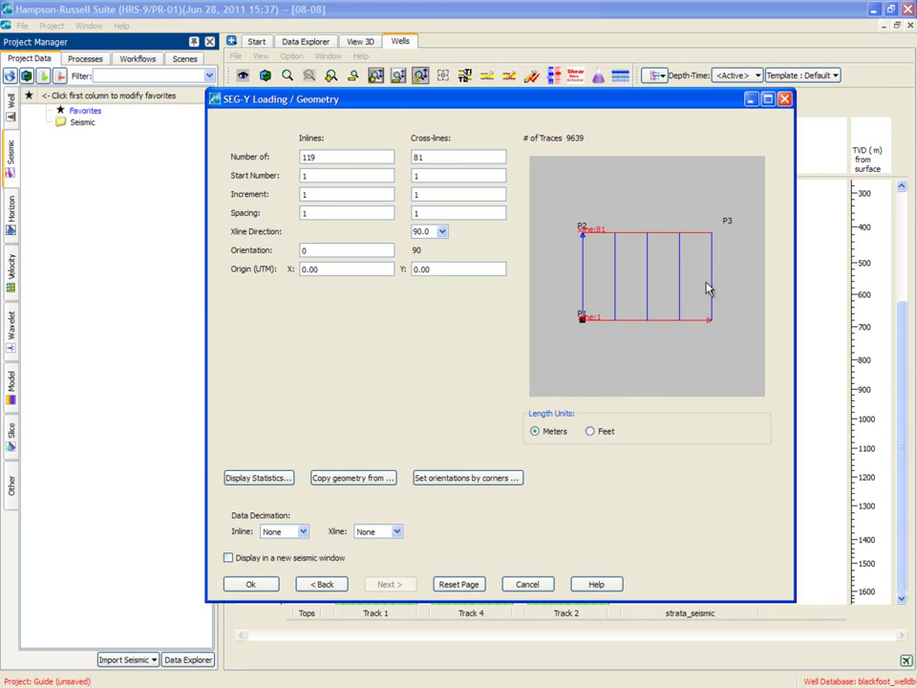
# - Accept the scanned geometry and the well positions in the Well Map Table
pyautogui.click(256, 587)
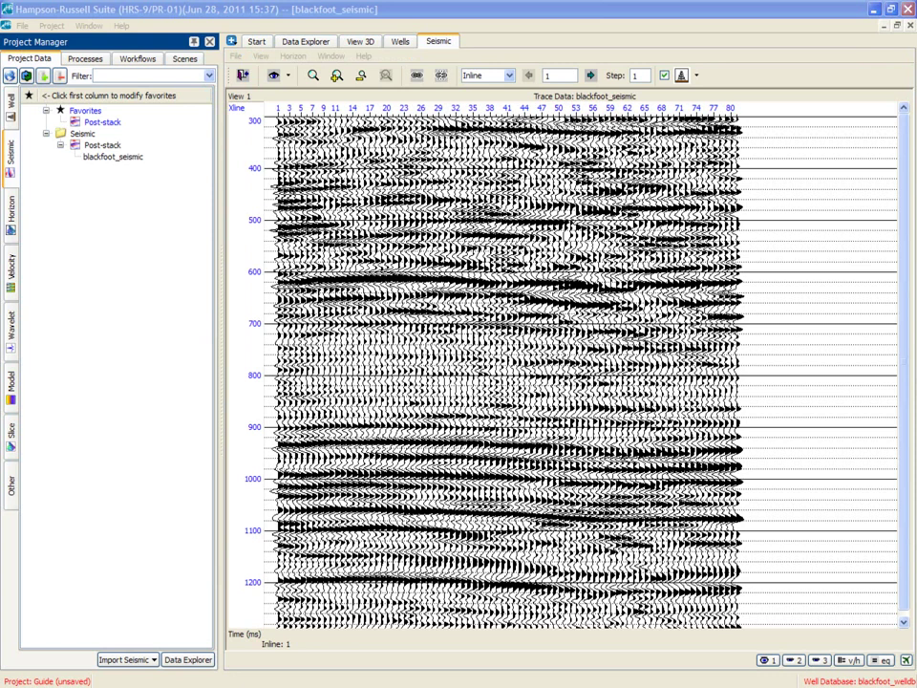
pyautogui.moveTo(115, 187); pyautogui.dragTo(399, 196)
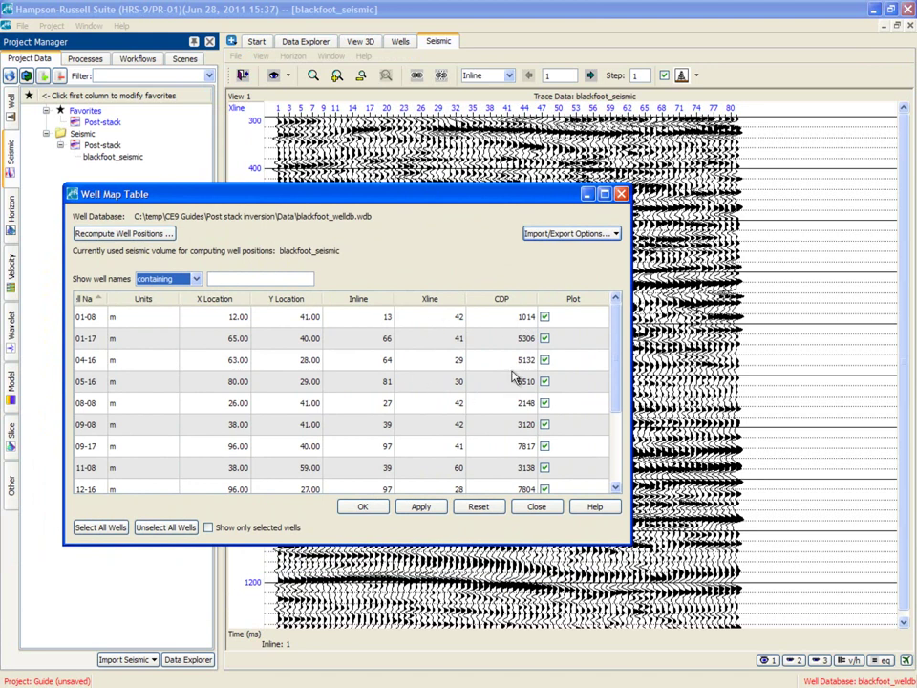
pyautogui.click(365, 508)
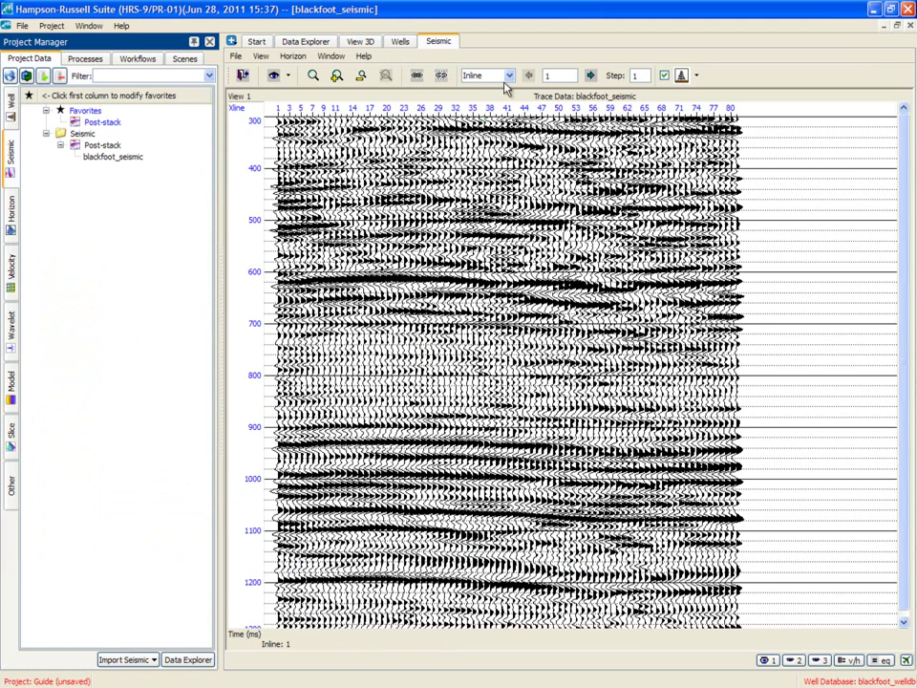
# - Switch the display to crosslines and jump to crossline 42 through well 08-08
pyautogui.click(591, 76)
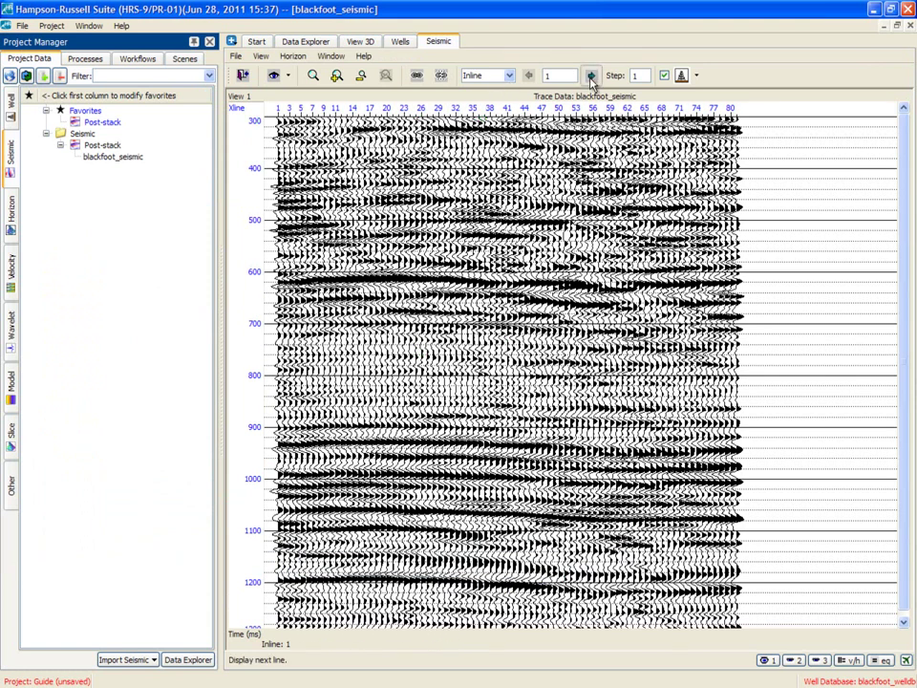
pyautogui.click(590, 75)
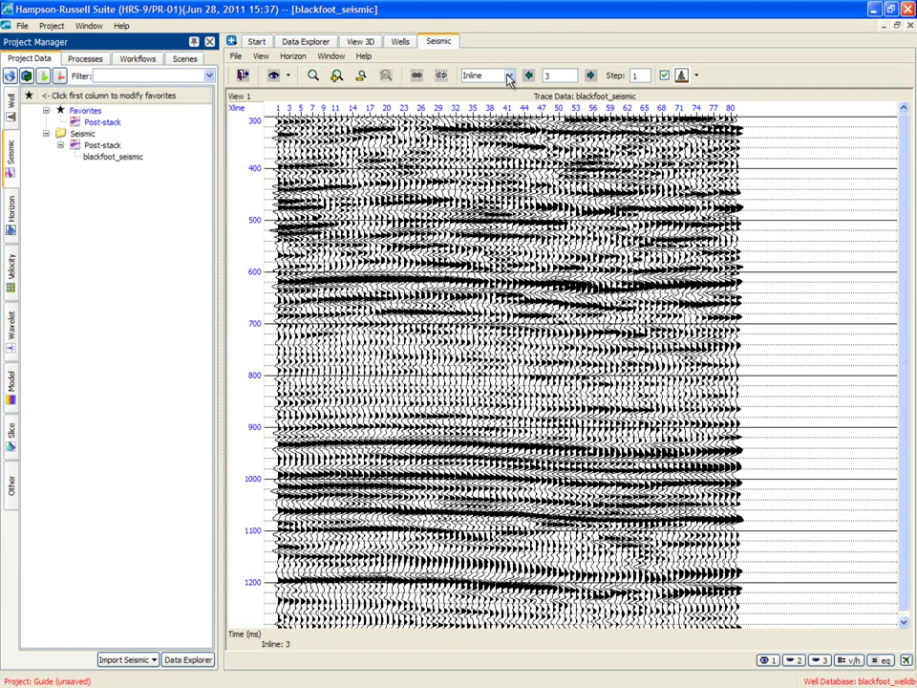
pyautogui.click(509, 75)
pyautogui.click(494, 116)
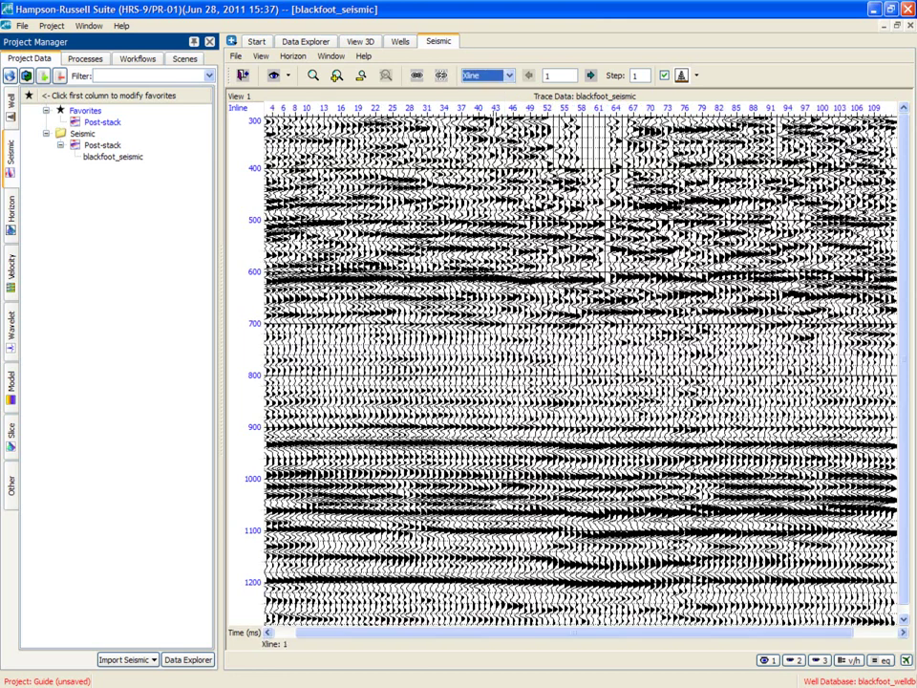
pyautogui.click(697, 78)
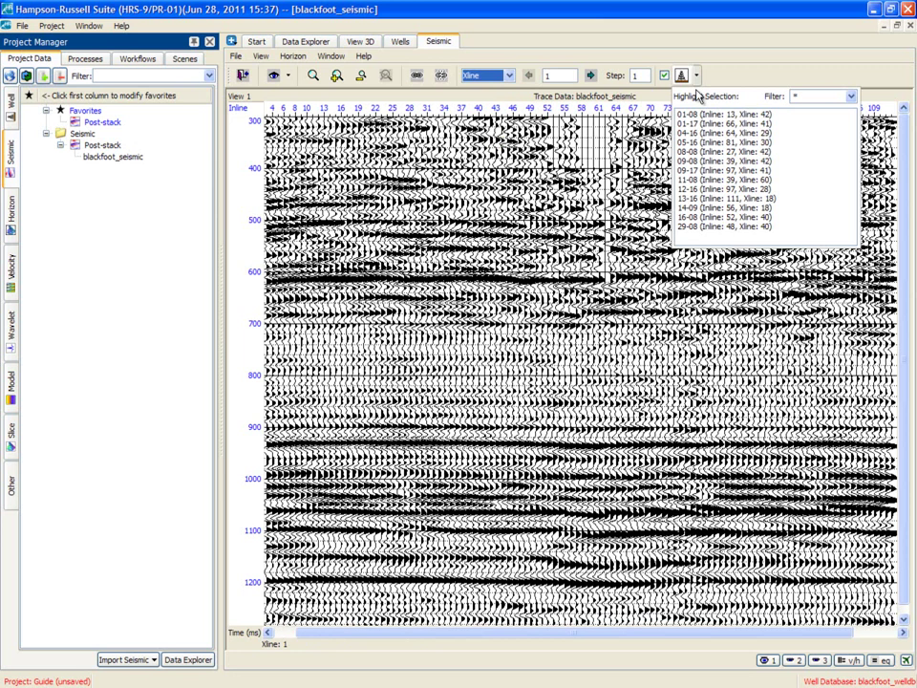
pyautogui.click(707, 151)
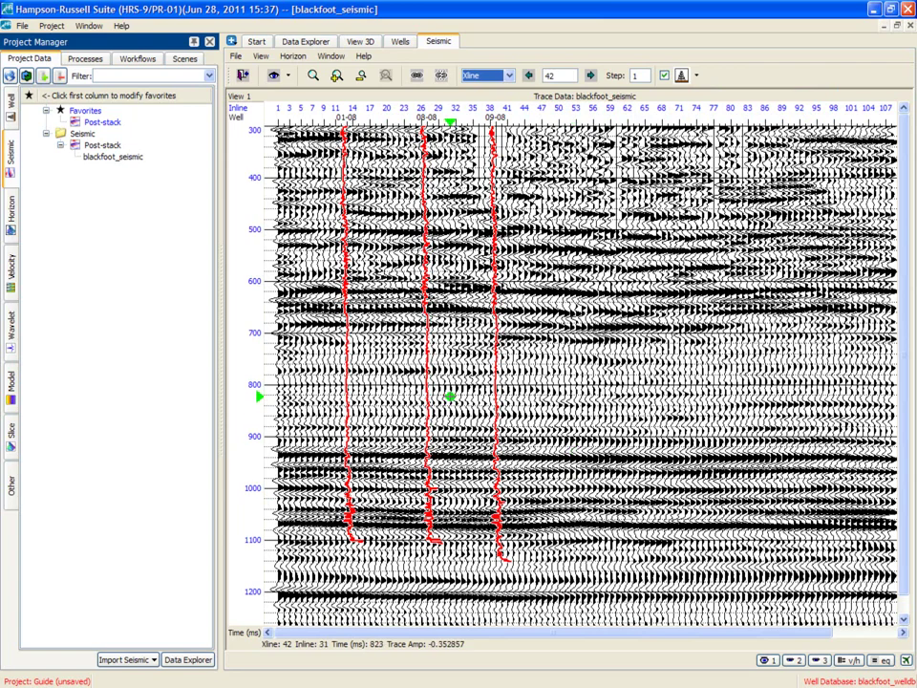
# - Colour the section by blackfoot_seismic amplitudes and check the colour key range settings
pyautogui.rightClick(457, 401)
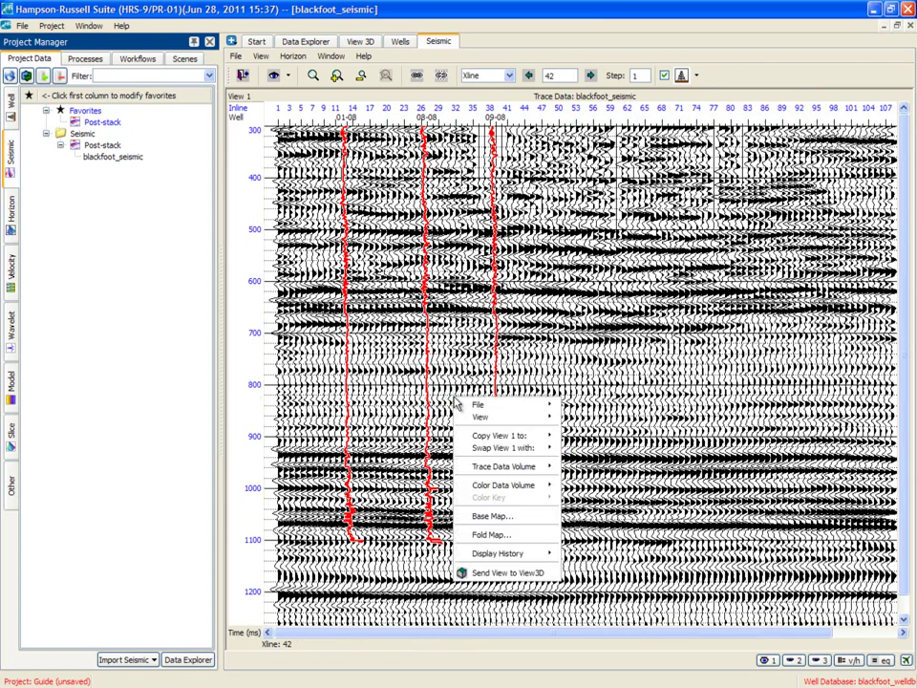
pyautogui.moveTo(504, 485)
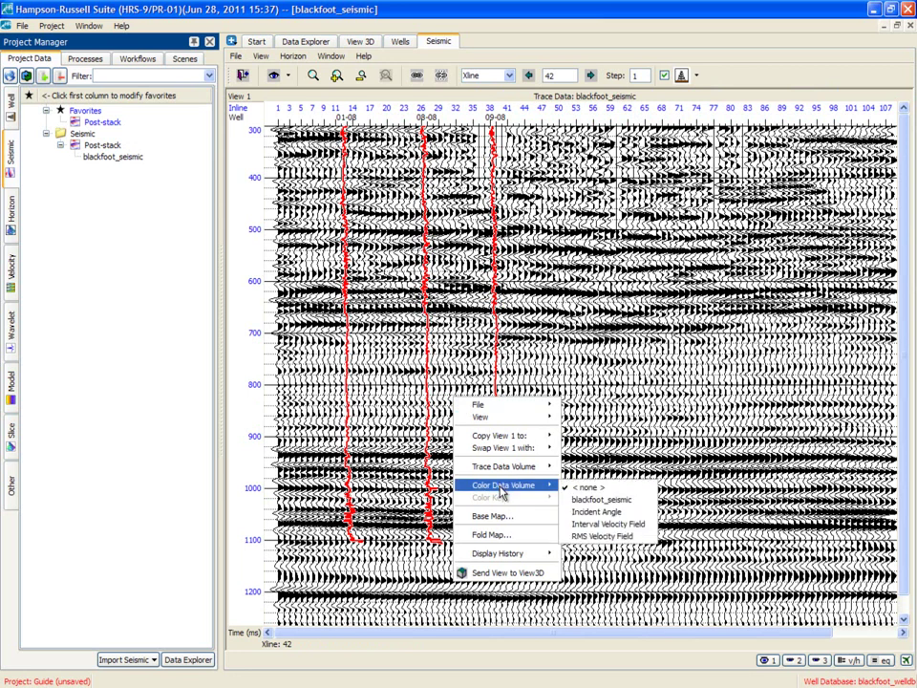
pyautogui.click(594, 497)
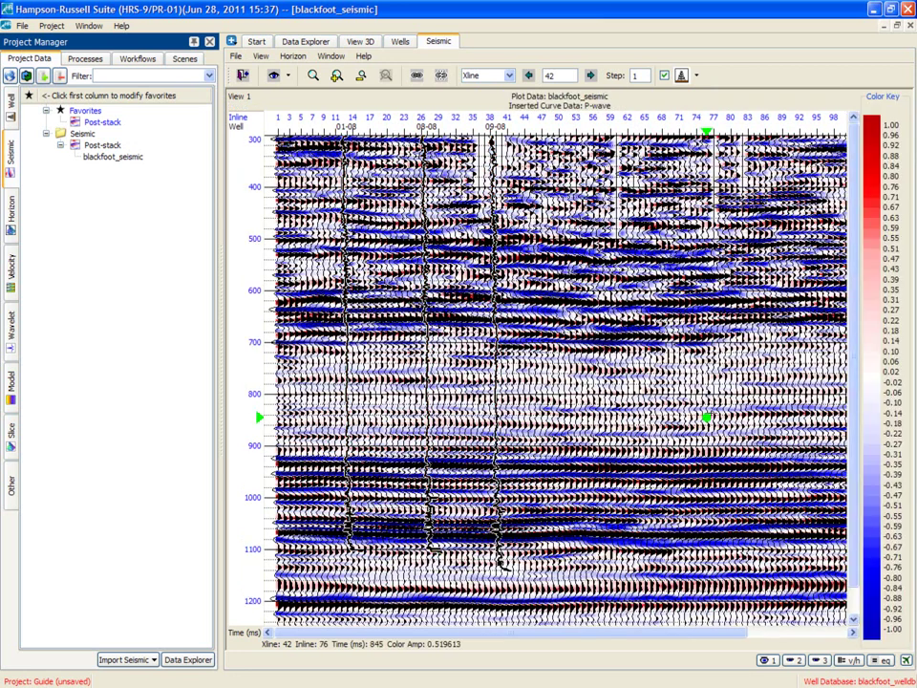
pyautogui.rightClick(871, 405)
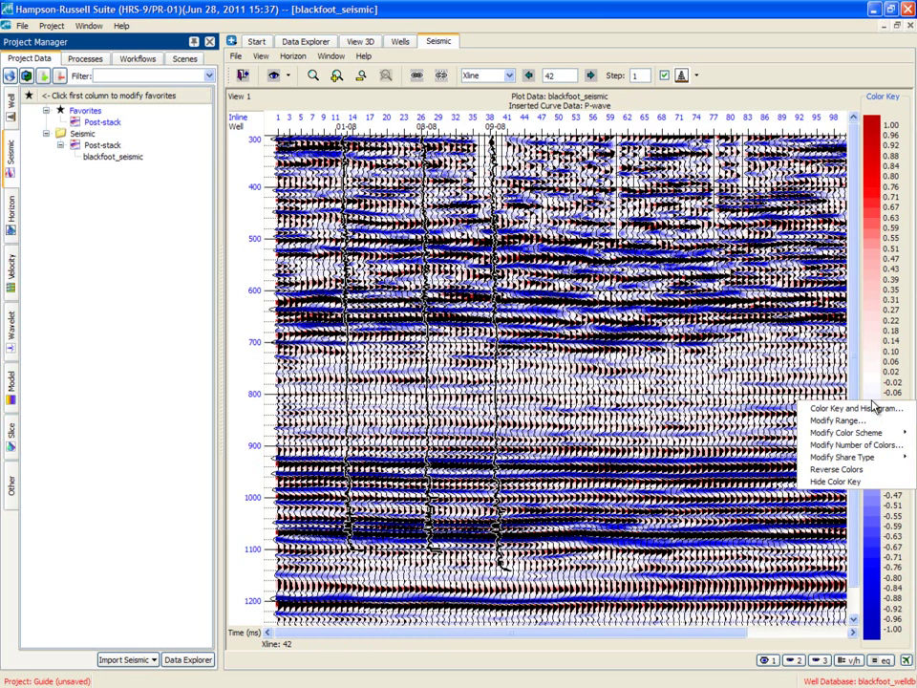
pyautogui.moveTo(855, 436)
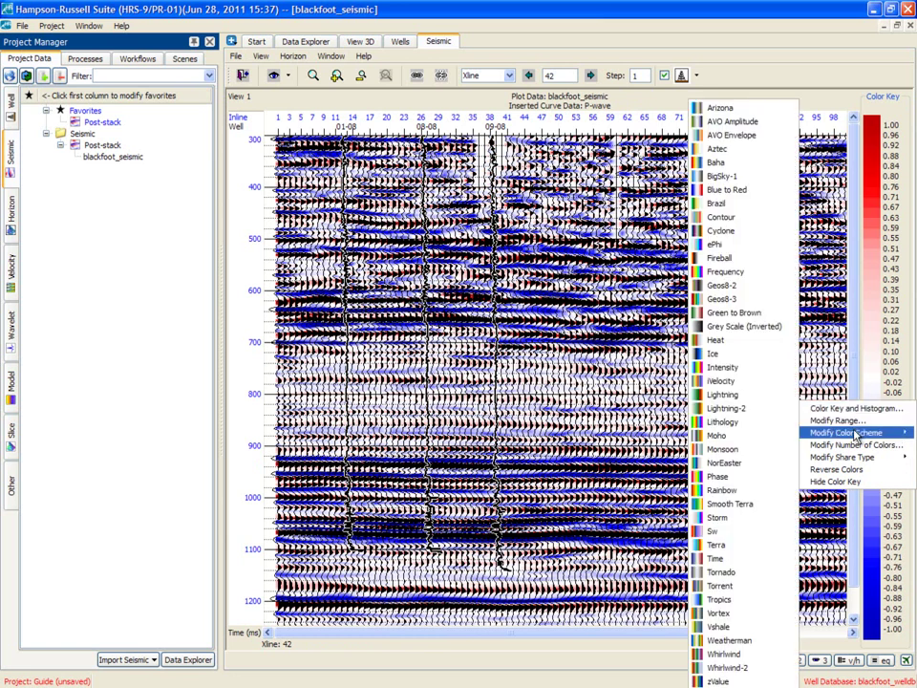
pyautogui.click(857, 421)
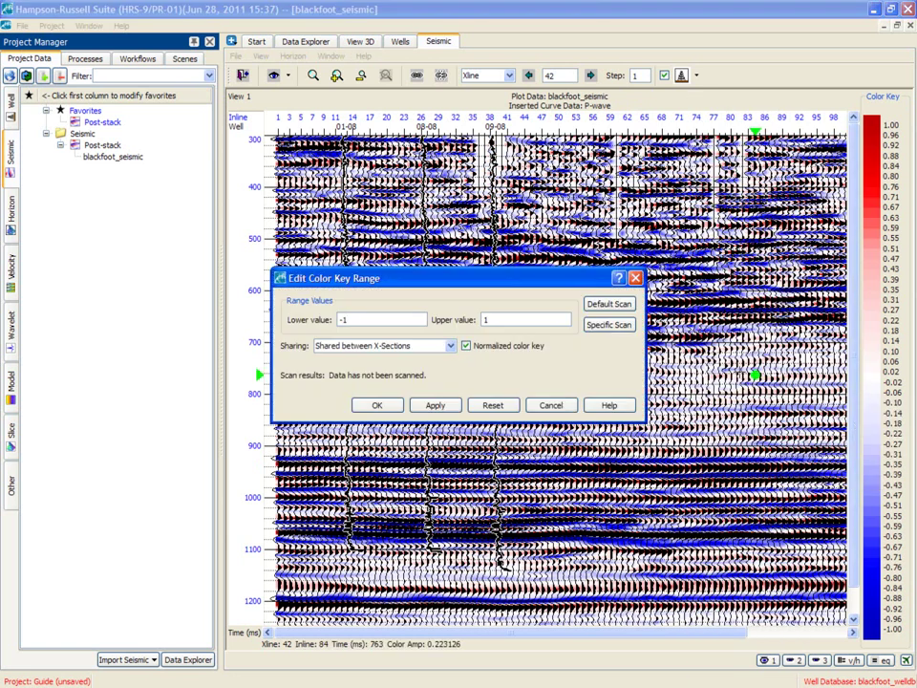
pyautogui.click(552, 405)
# - Set Color Data Volume to <none> to remove the colour overlay
pyautogui.rightClick(457, 402)
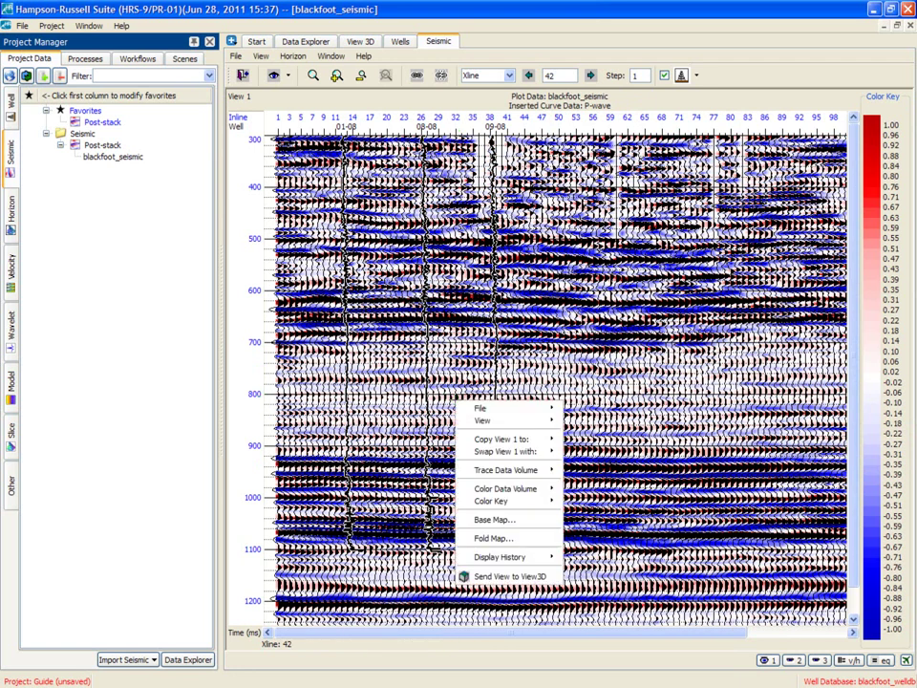
pyautogui.moveTo(535, 489)
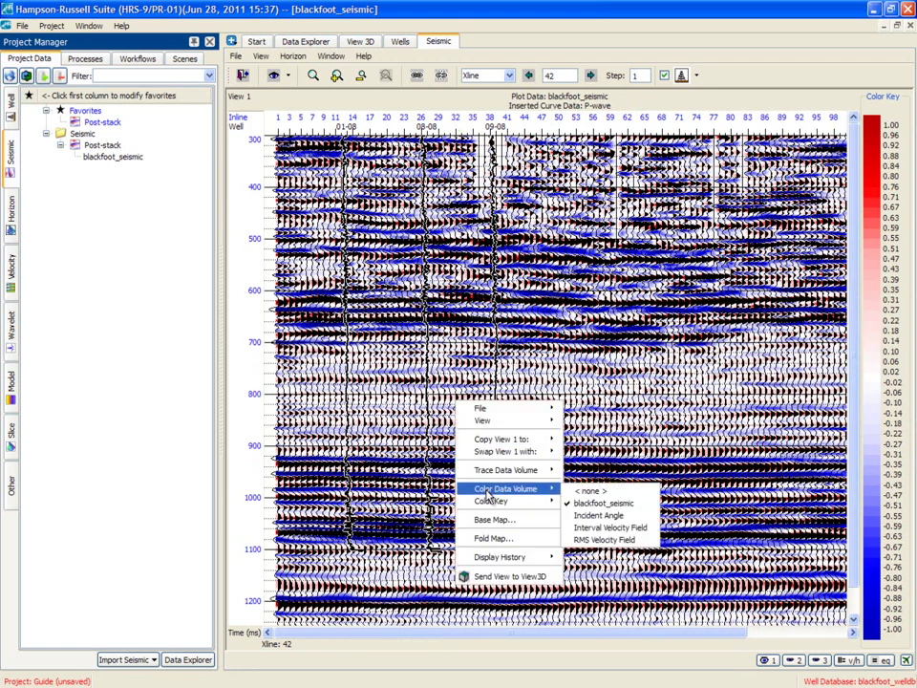
pyautogui.click(583, 491)
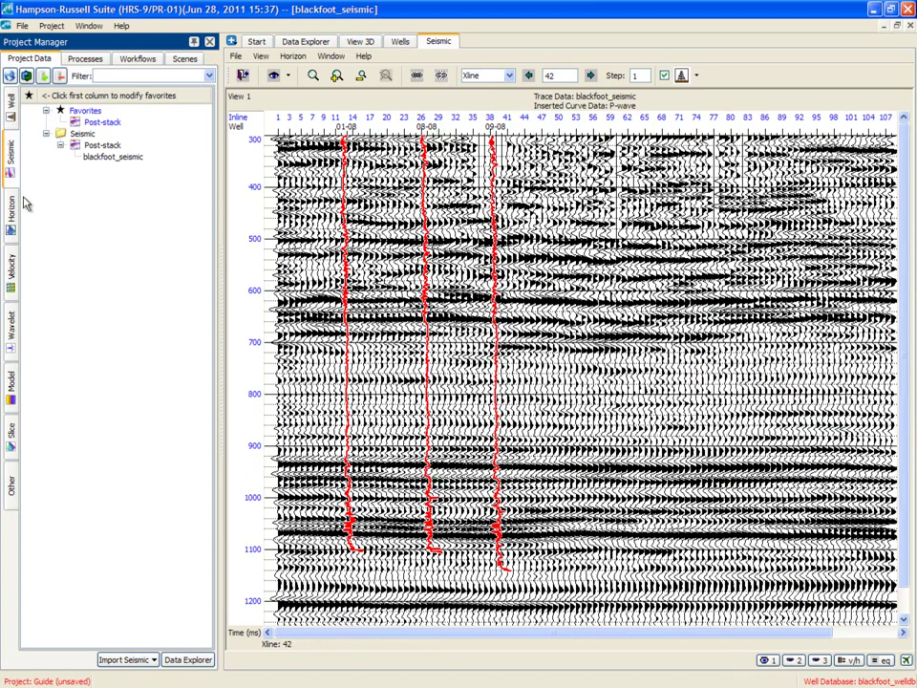
# - Choose blackfoot_horizons.txt for horizon import from file
pyautogui.click(12, 113)
pyautogui.click(13, 145)
pyautogui.click(14, 216)
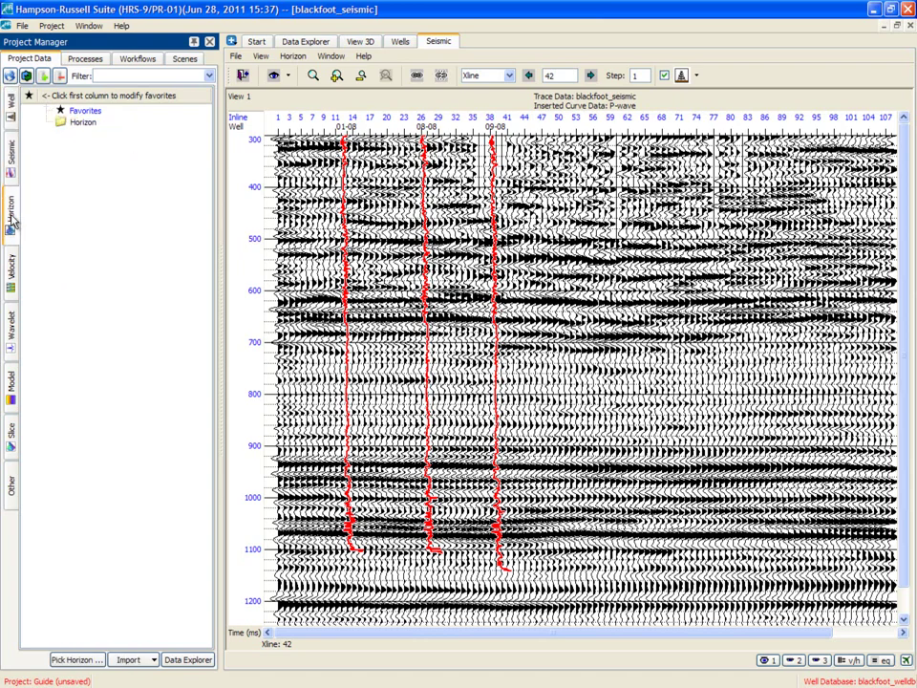
pyautogui.click(292, 57)
pyautogui.moveTo(320, 84)
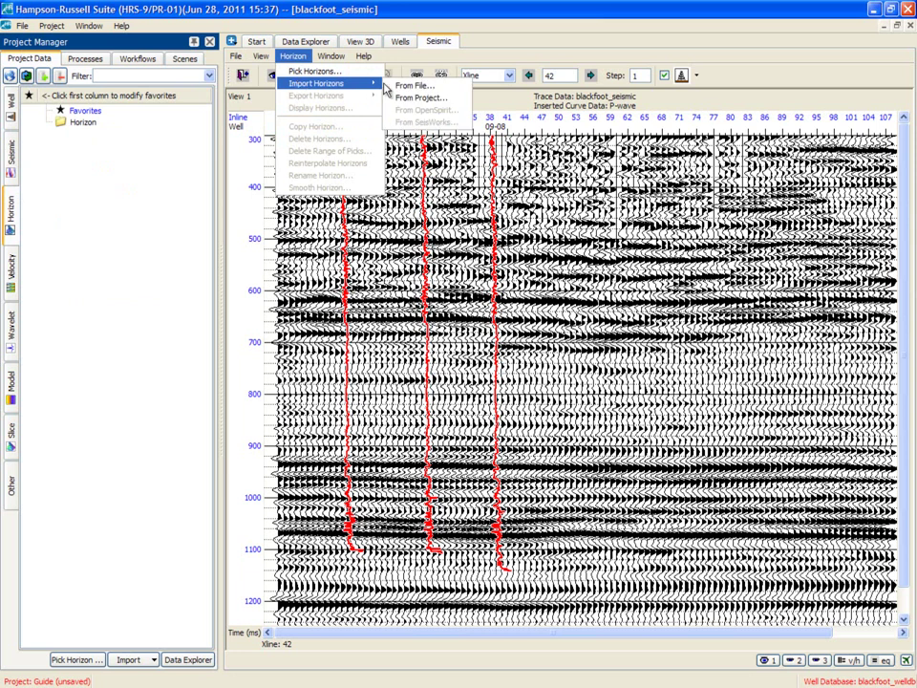
pyautogui.click(401, 84)
pyautogui.click(220, 389)
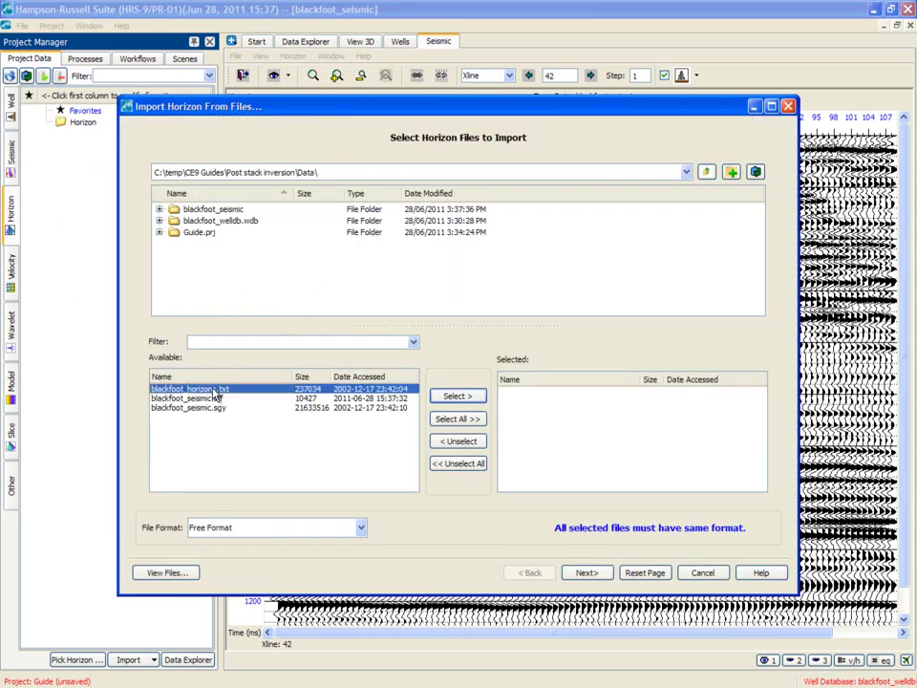
pyautogui.click(456, 397)
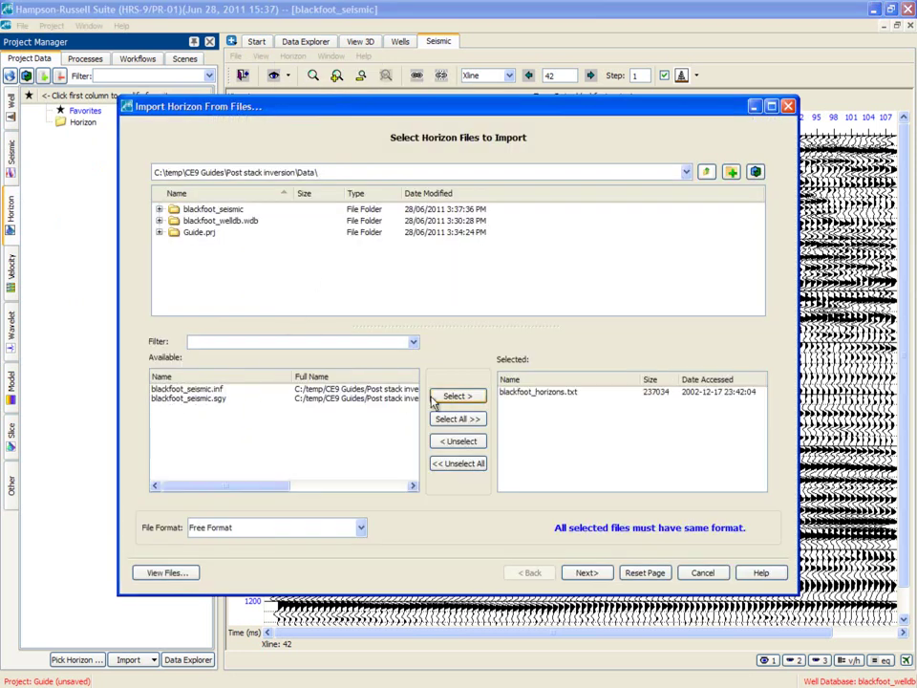
pyautogui.click(584, 573)
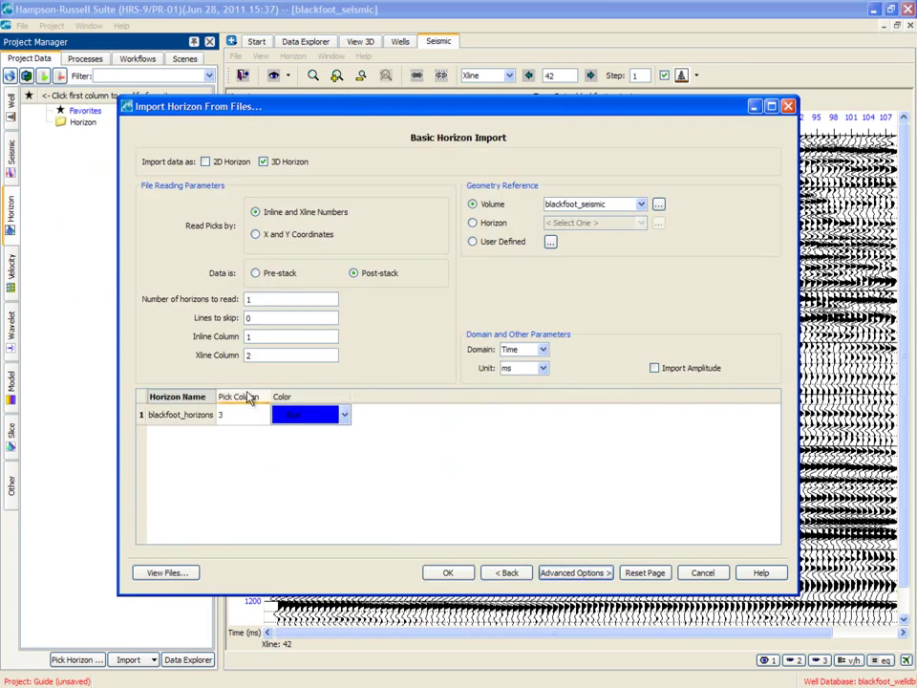
# - Import 2 horizons with 4 header lines skipped, then select blackfoot_horizons
pyautogui.click(162, 573)
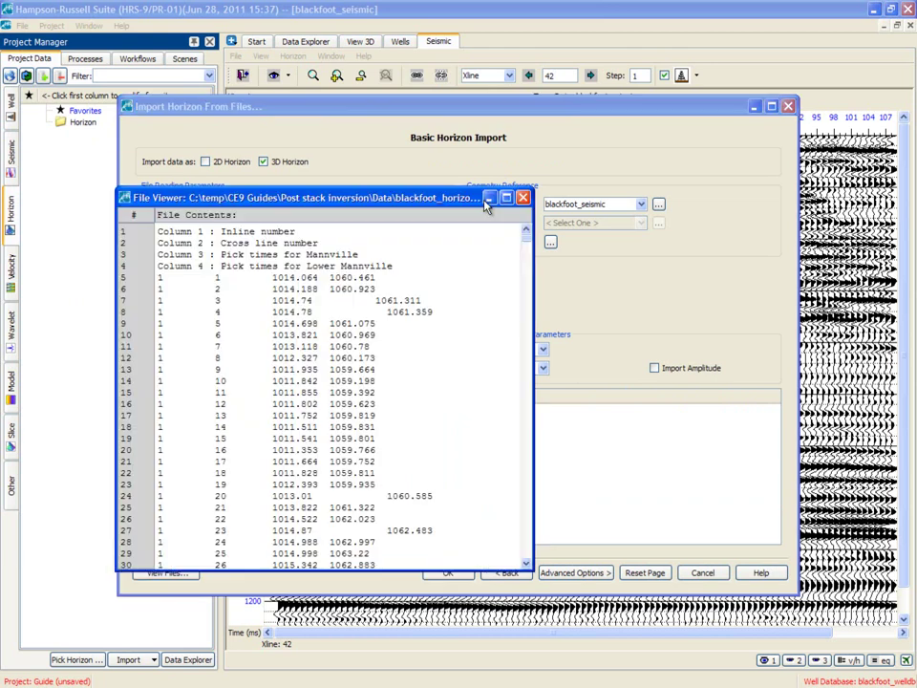
pyautogui.moveTo(462, 206); pyautogui.dragTo(718, 63)
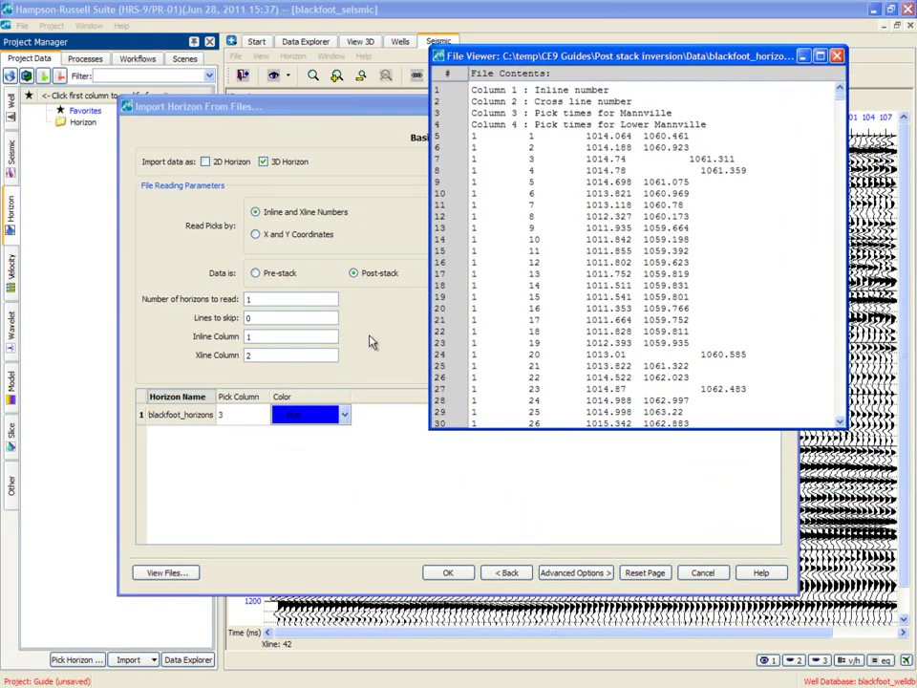
pyautogui.click(284, 299)
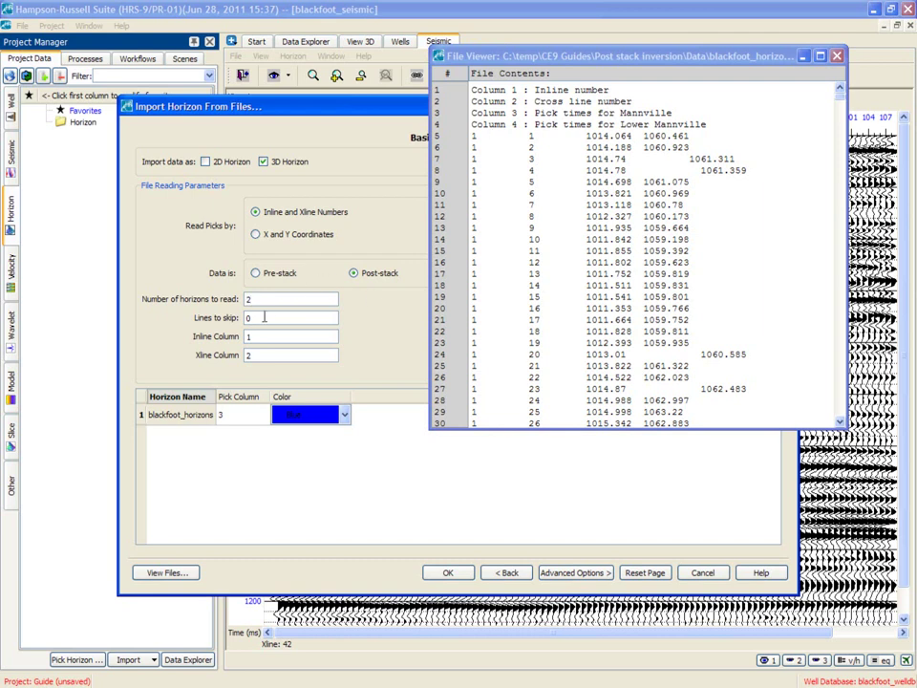
pyautogui.press('Tab')
pyautogui.write('4')
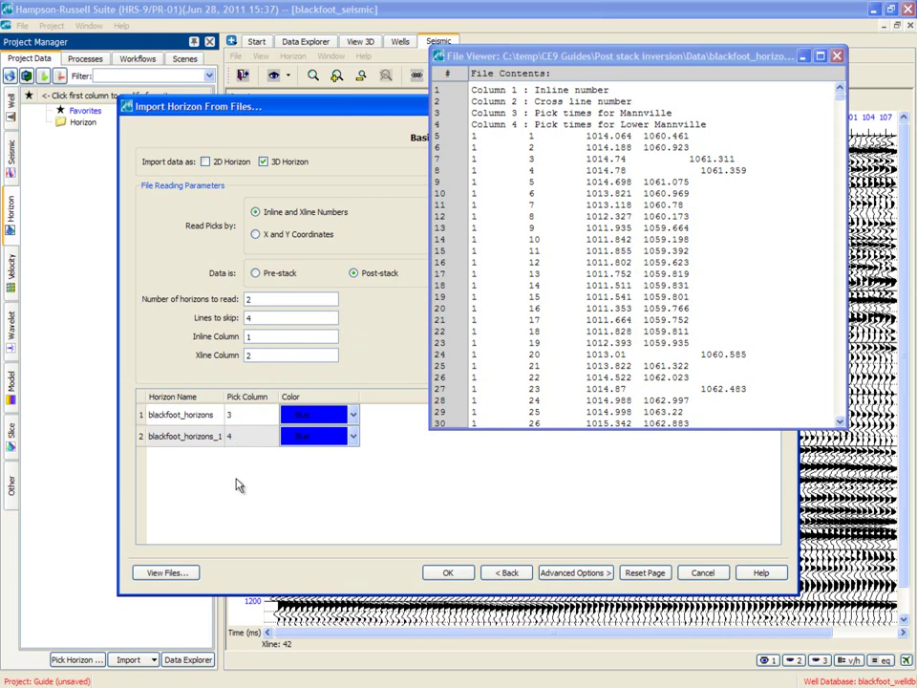
pyautogui.click(449, 574)
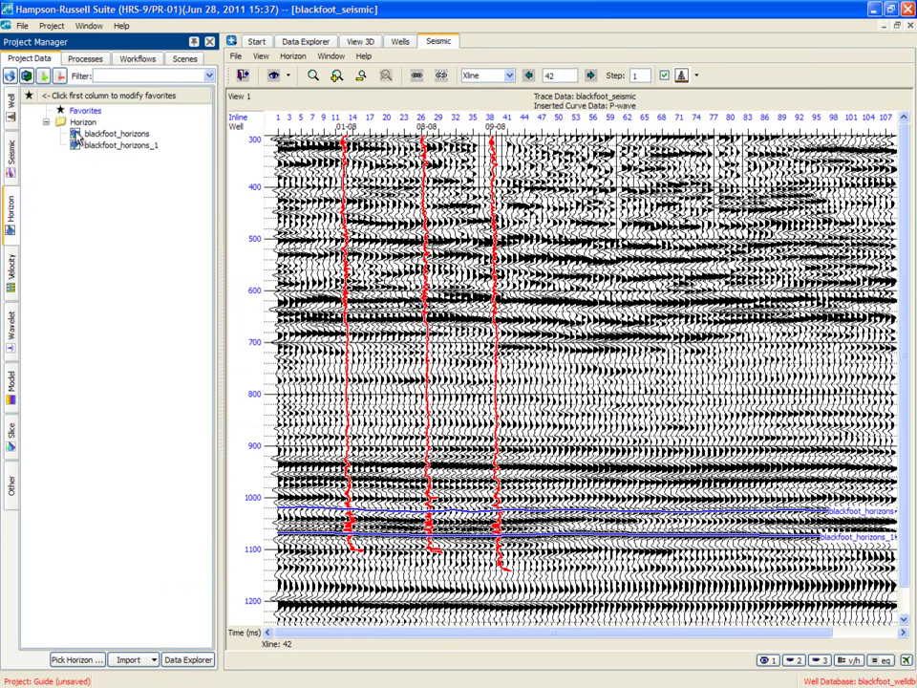
pyautogui.click(77, 134)
# - Open a map of blackfoot_horizons, glance at the 08-08 logs, and return to crossline 42
pyautogui.doubleClick(77, 135)
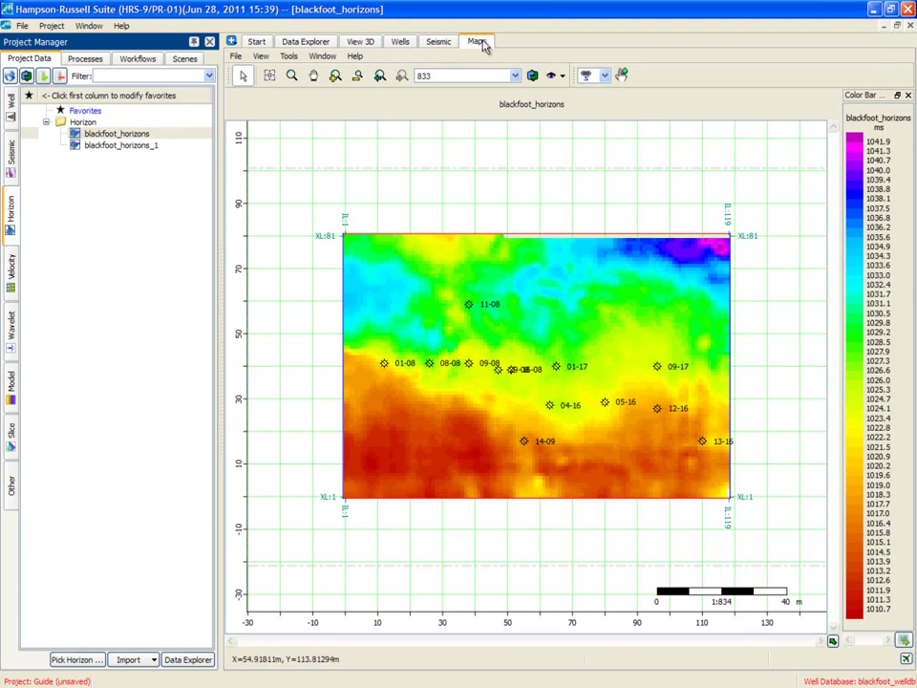
pyautogui.click(446, 43)
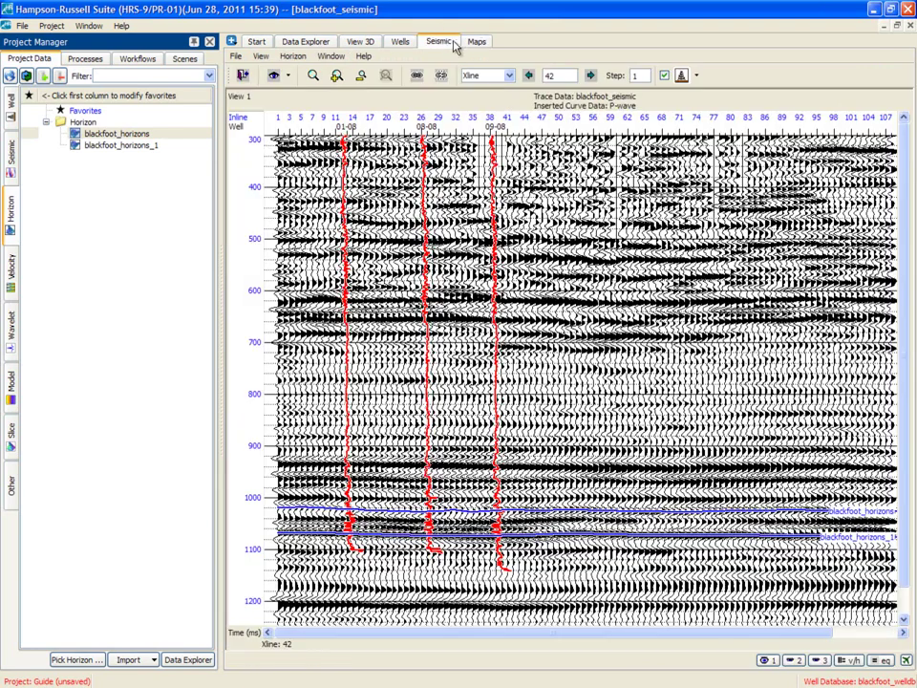
pyautogui.click(476, 42)
pyautogui.click(412, 44)
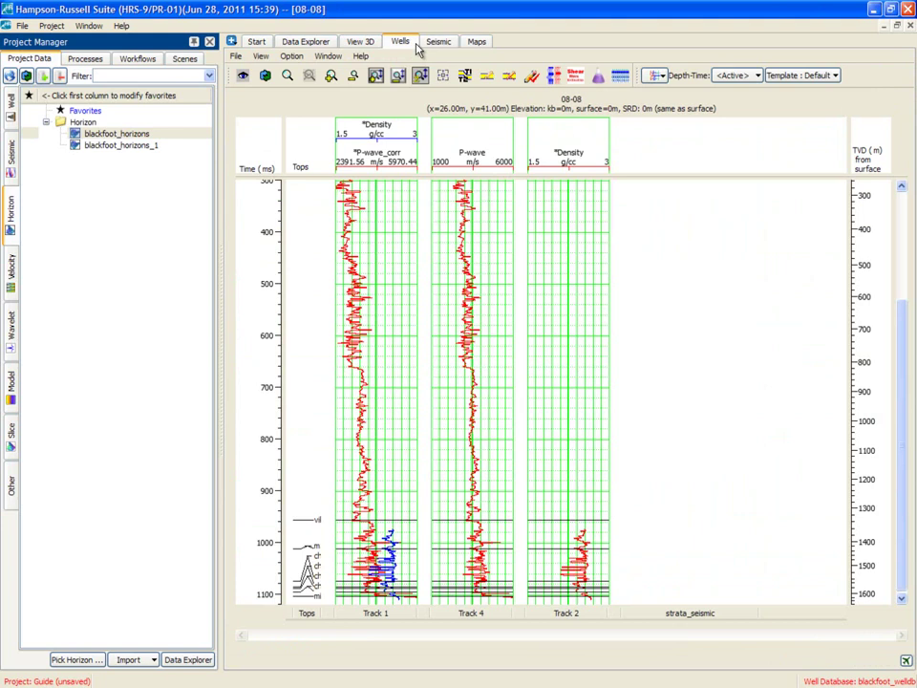
pyautogui.click(437, 42)
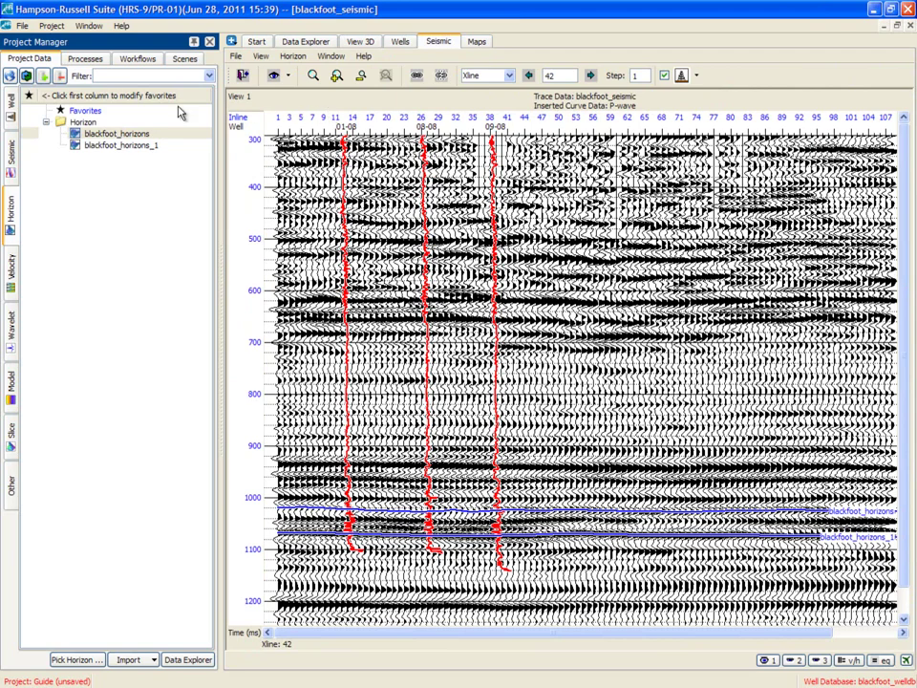
# - Show the Processes list and browse the Seismic Processing, Utilities and Strata Model tools
pyautogui.click(85, 60)
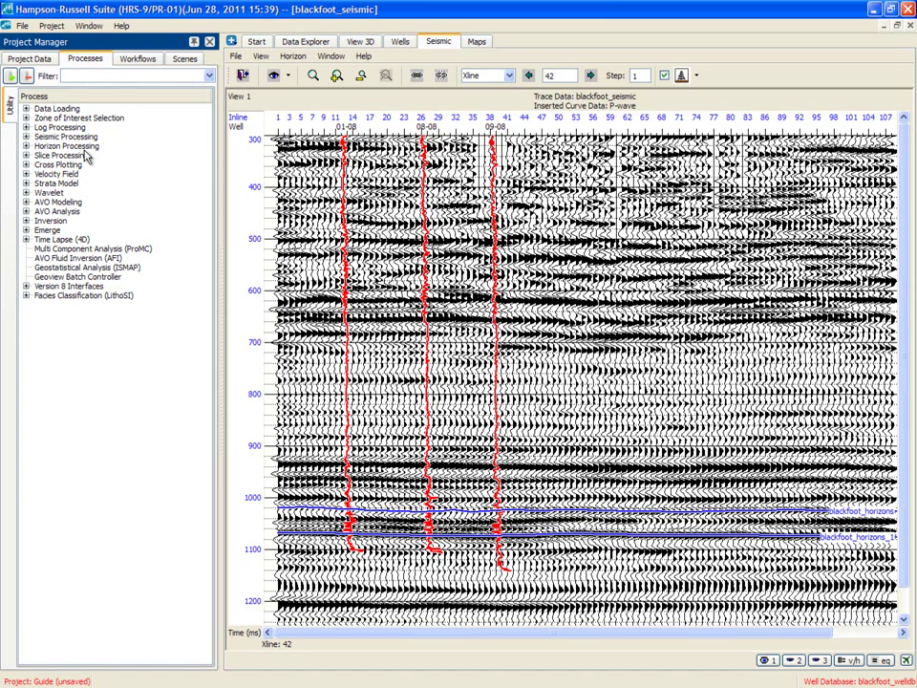
pyautogui.click(27, 137)
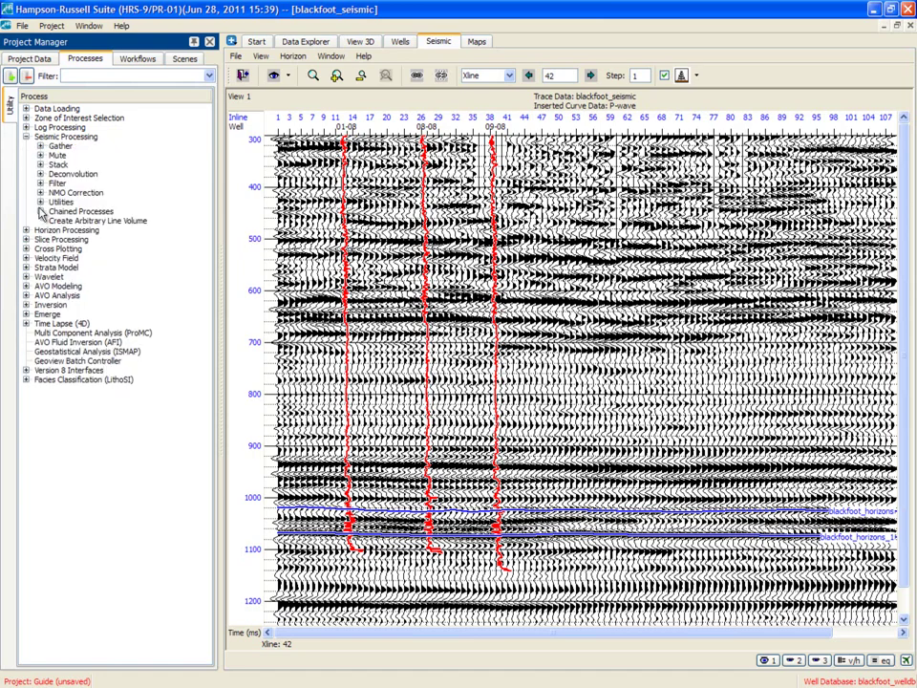
pyautogui.click(40, 202)
pyautogui.click(26, 137)
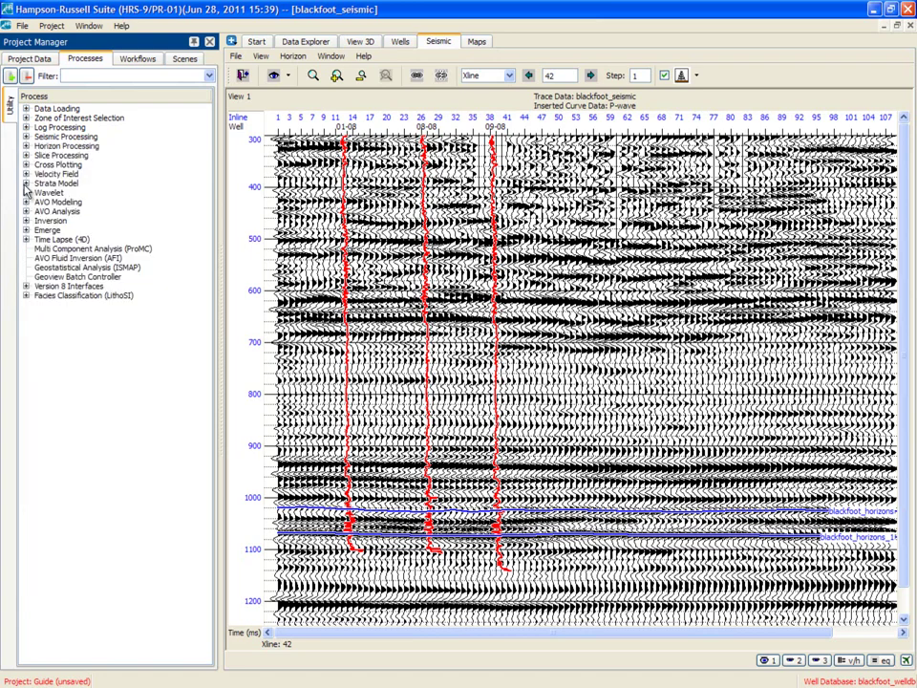
pyautogui.click(26, 183)
pyautogui.click(26, 184)
# - Show the workflows list, preview AVO Modeling, and expand the Post Stack Inversion steps
pyautogui.click(134, 61)
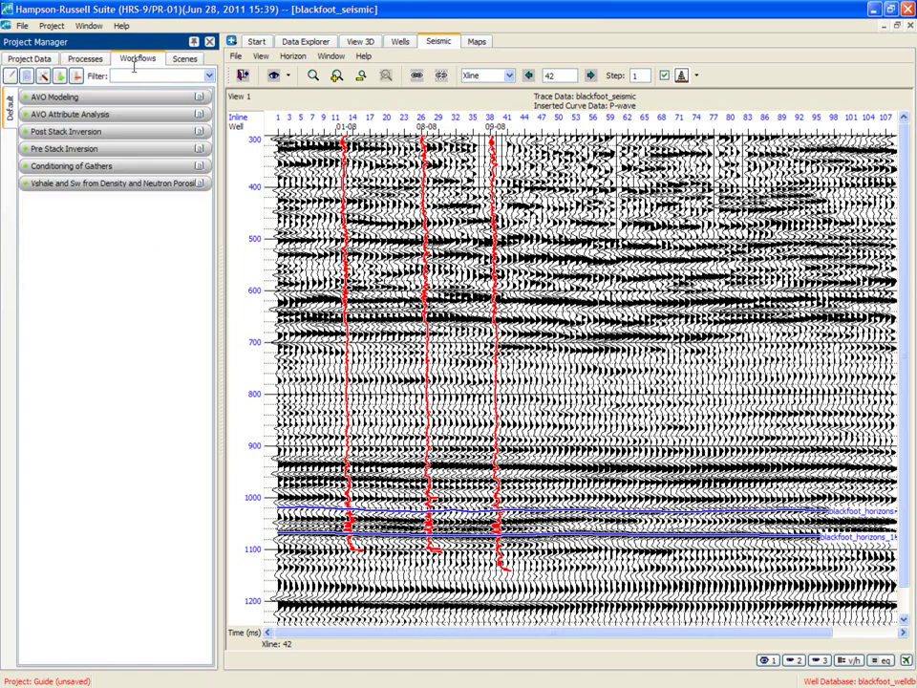
pyautogui.click(44, 100)
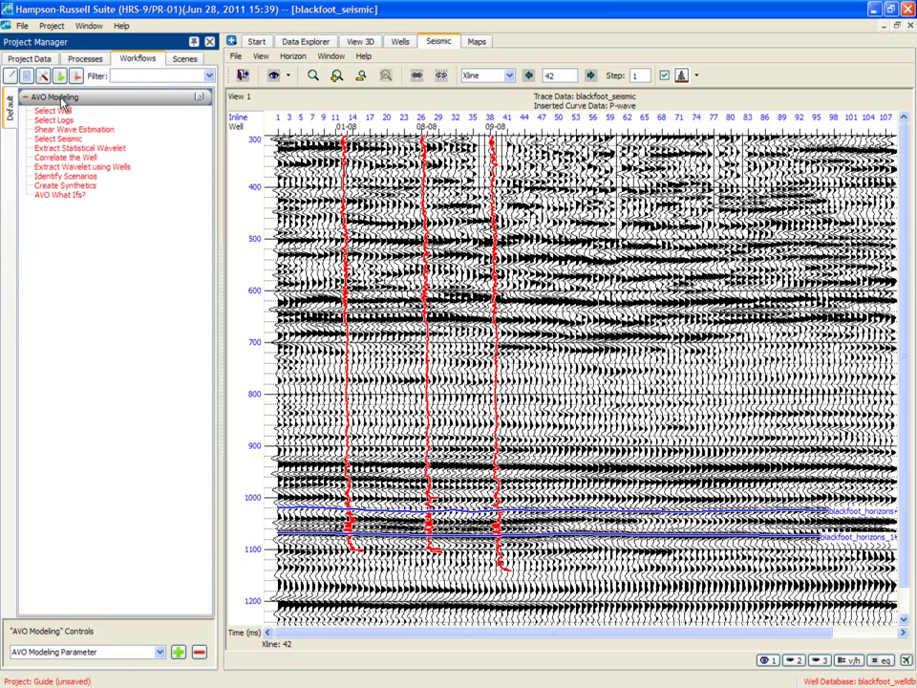
pyautogui.click(57, 97)
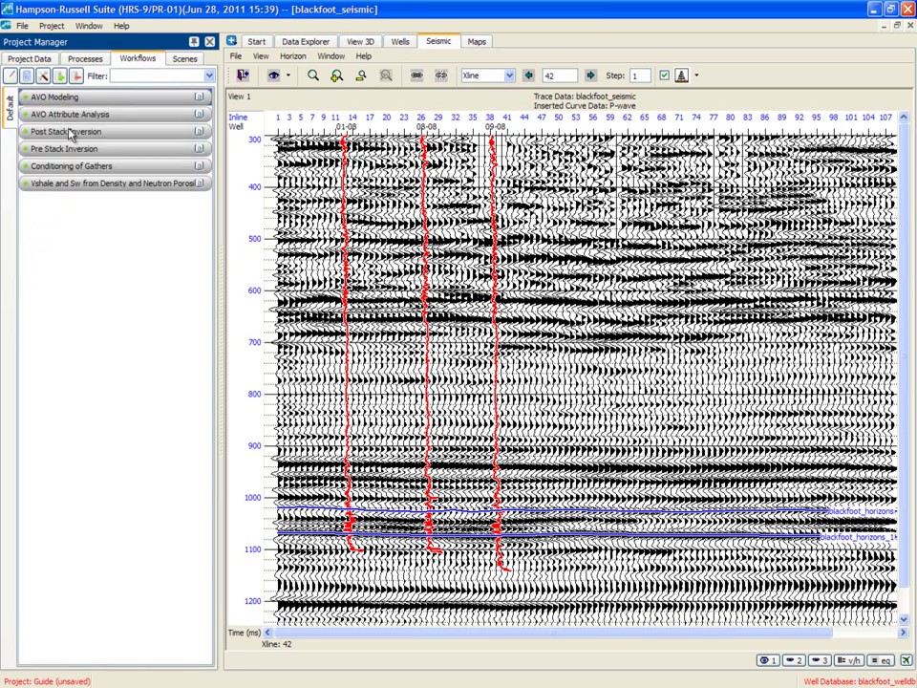
pyautogui.click(57, 134)
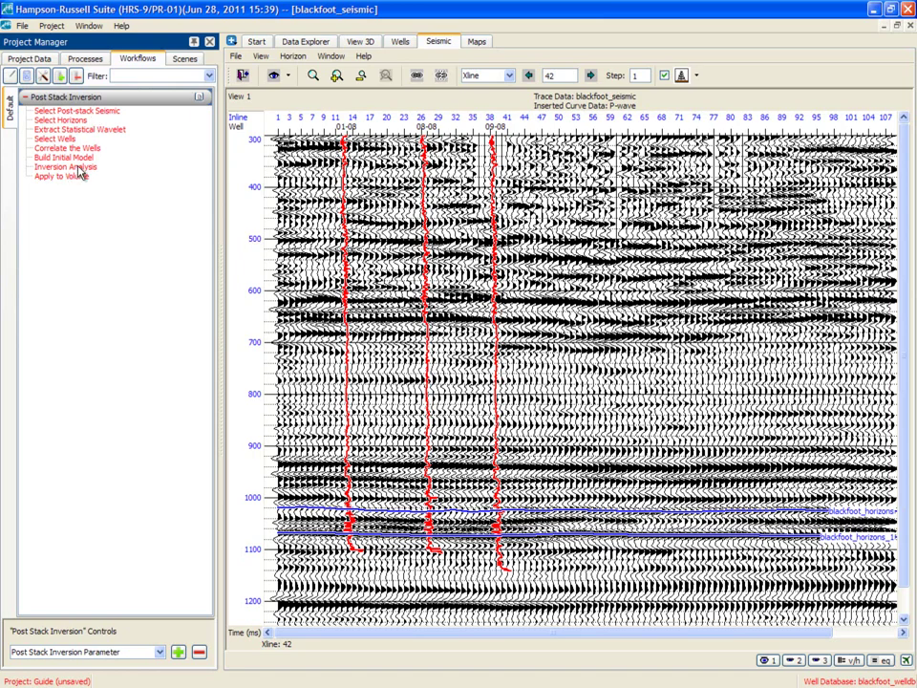
# - Select blackfoot_seismic as the inversion input and confirm both blackfoot horizons
pyautogui.click(65, 112)
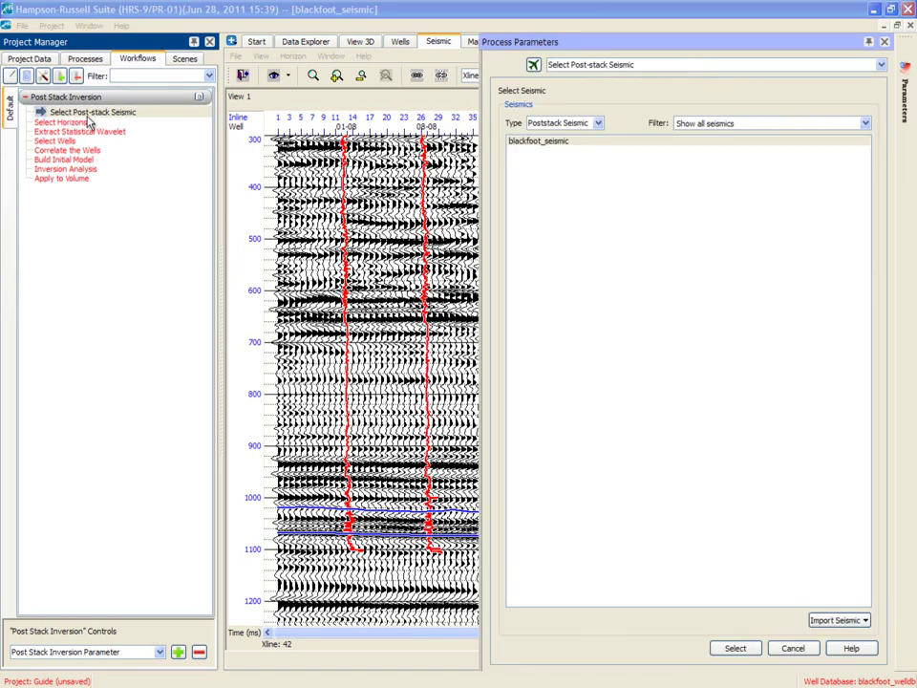
pyautogui.click(514, 144)
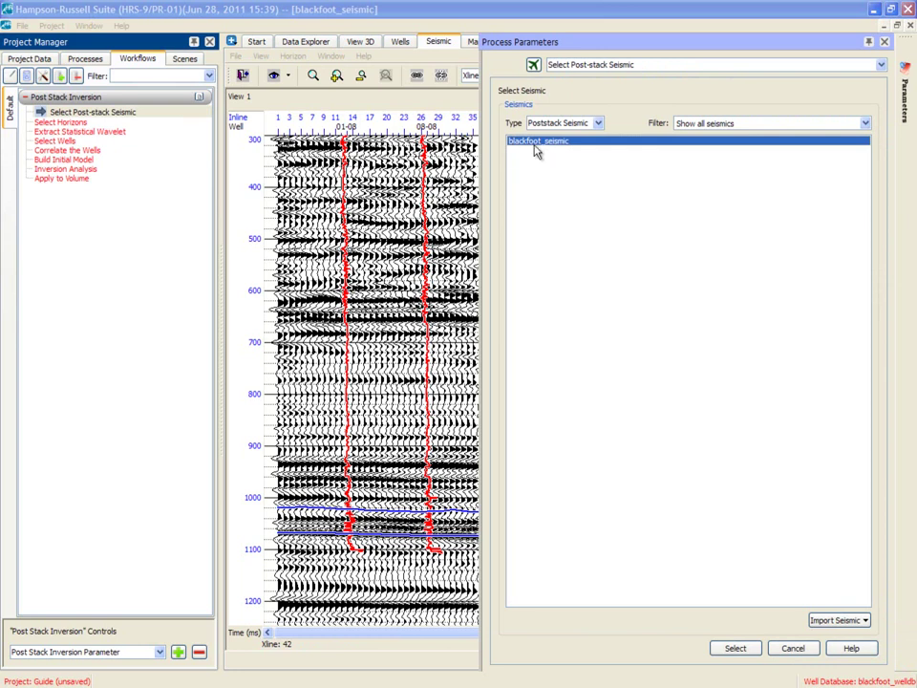
pyautogui.click(733, 648)
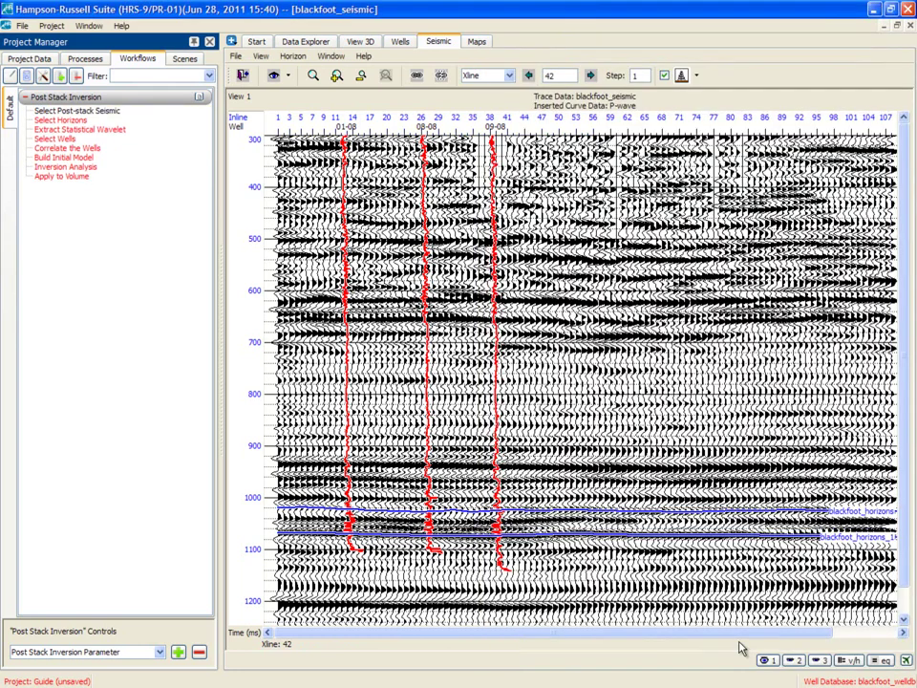
pyautogui.click(80, 122)
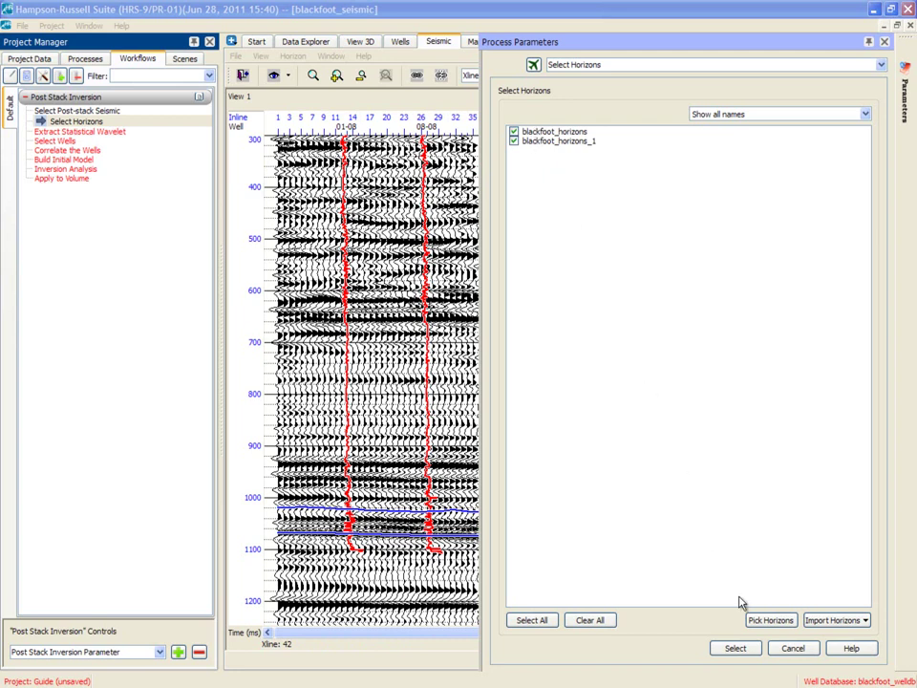
pyautogui.click(738, 650)
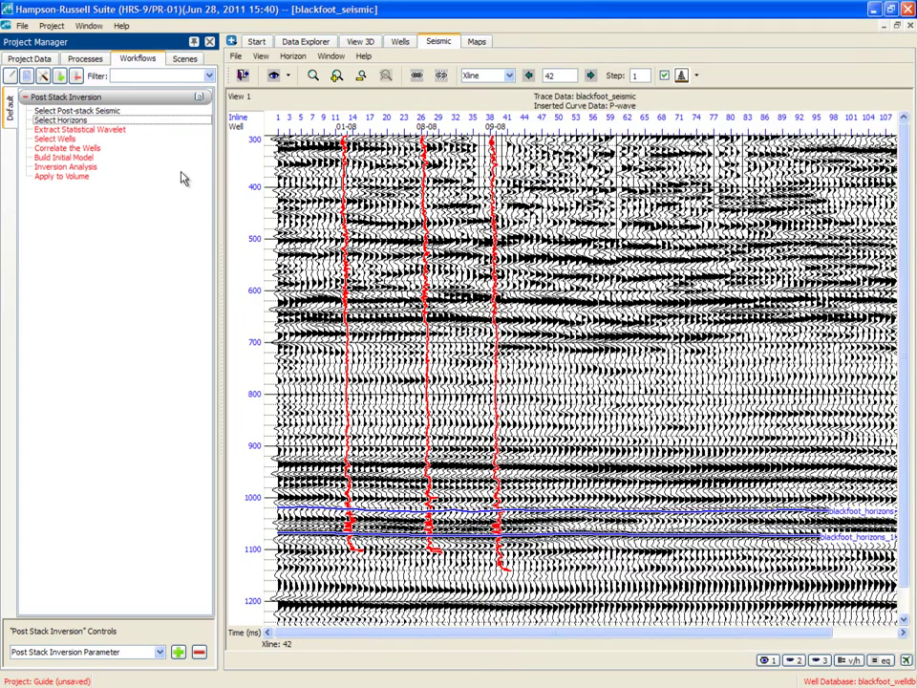
# - Set statistical wavelet extraction to single crossline 42 with a 500–1300 ms time window
pyautogui.click(102, 131)
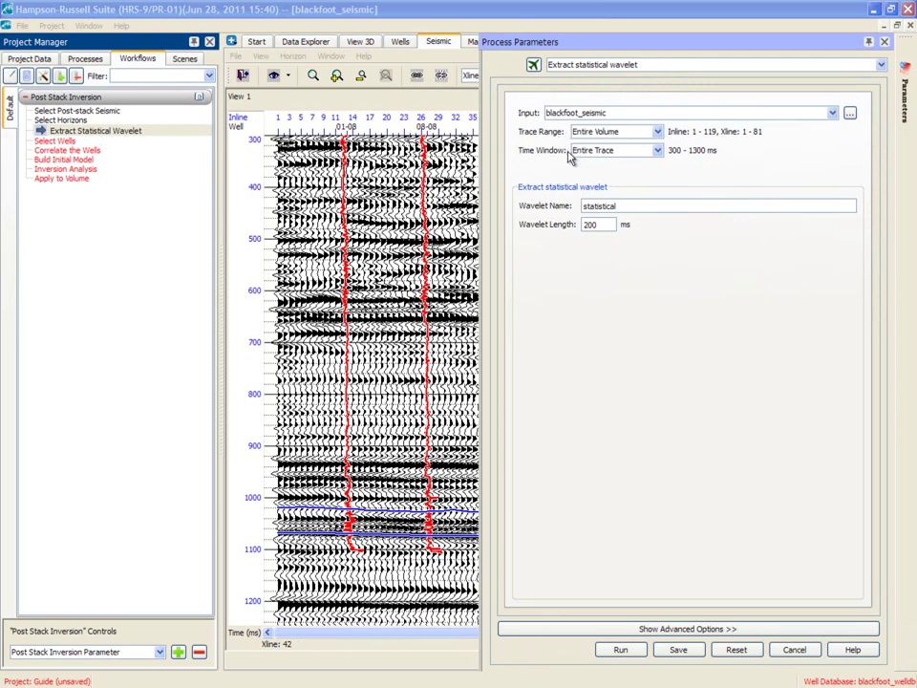
pyautogui.click(657, 131)
pyautogui.click(621, 164)
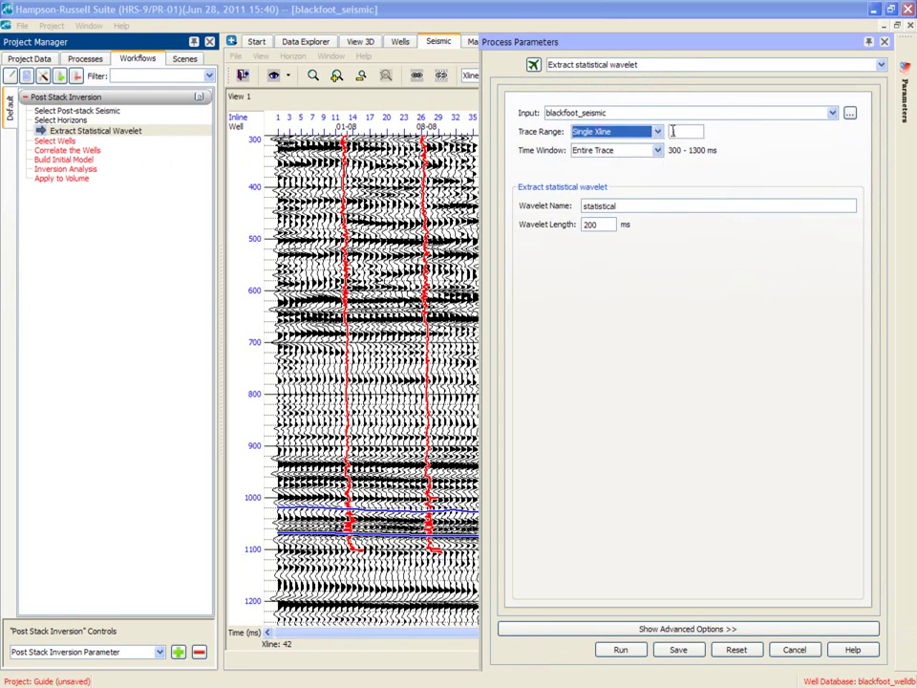
pyautogui.doubleClick(673, 131)
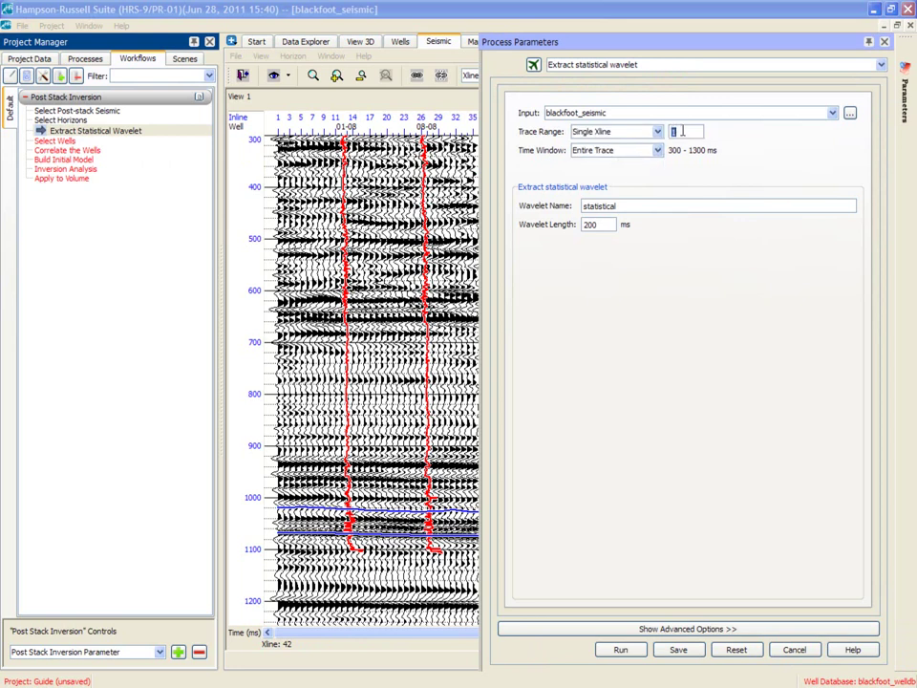
pyautogui.click(657, 150)
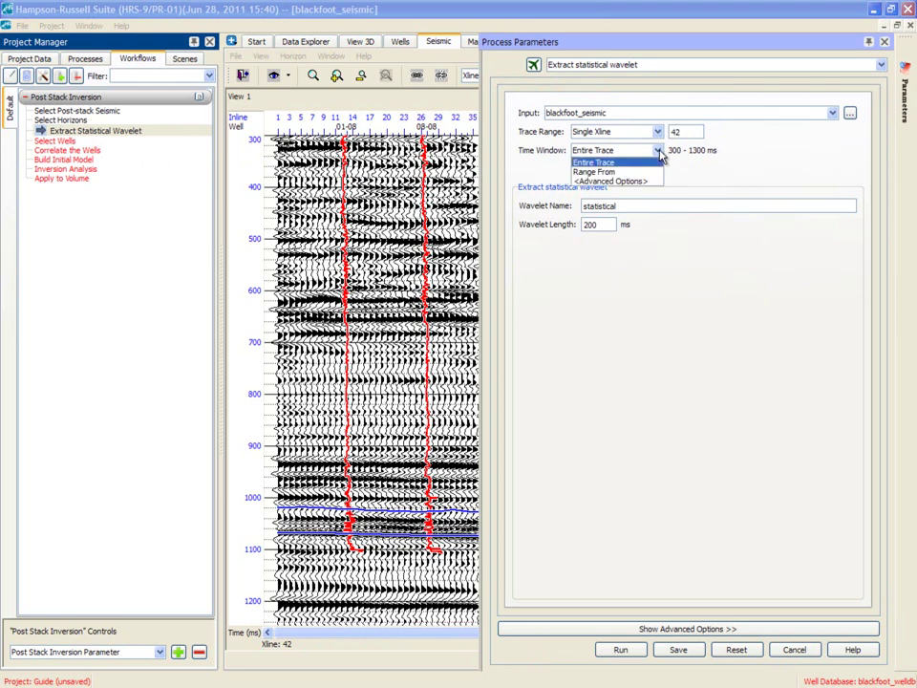
pyautogui.click(657, 172)
pyautogui.doubleClick(691, 150)
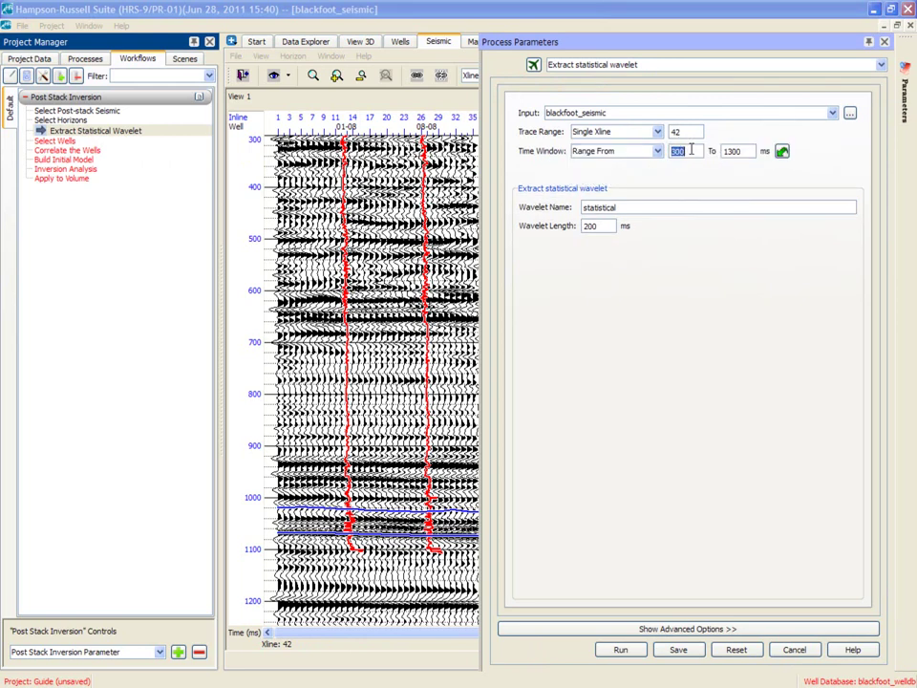
pyautogui.write('5')
# - Review the advanced wavelet, time window and trace range option tabs
pyautogui.click(611, 632)
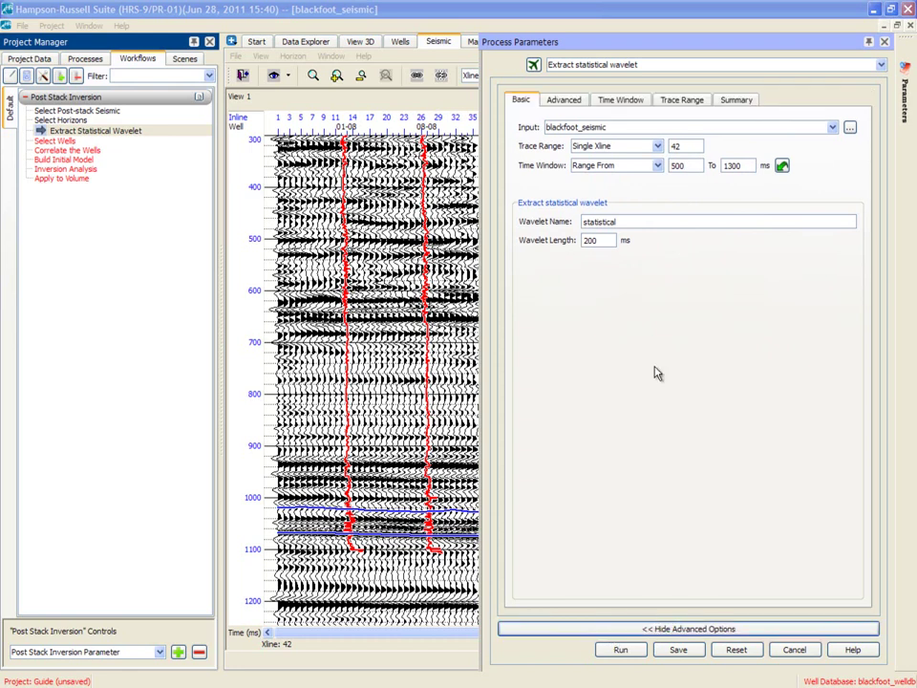
pyautogui.click(572, 104)
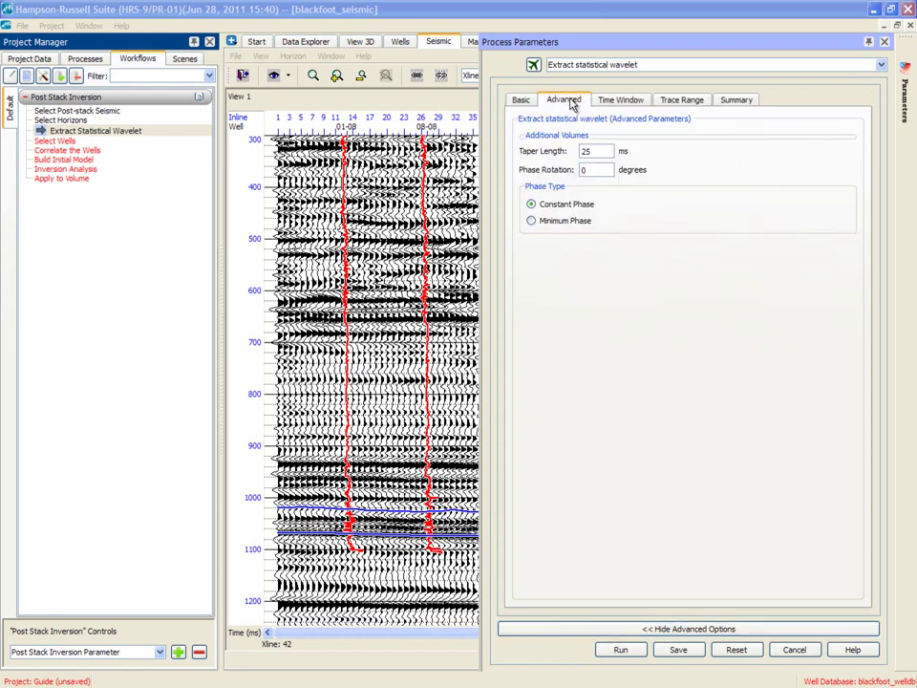
pyautogui.click(622, 102)
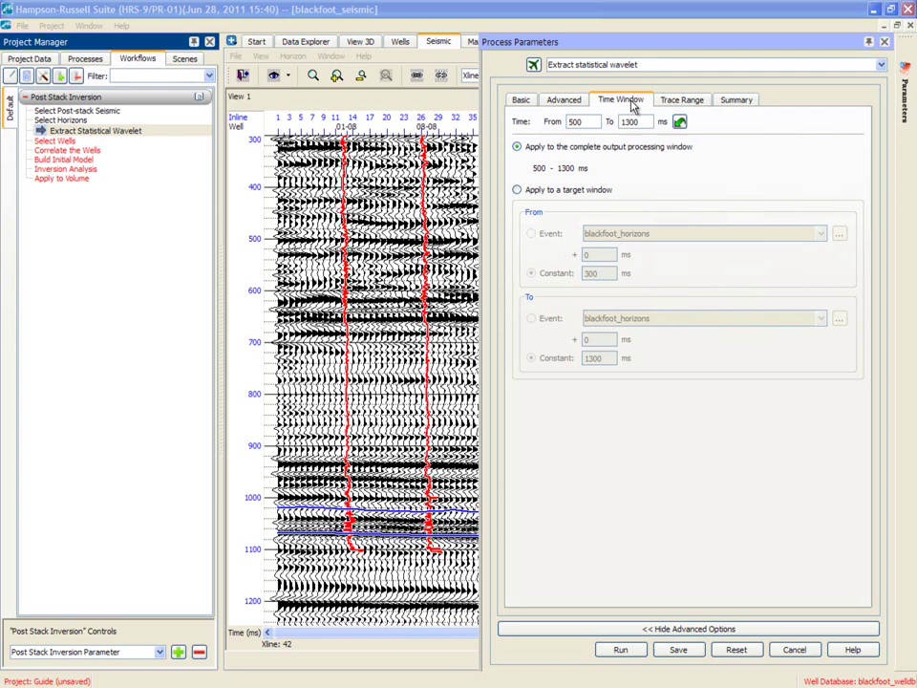
pyautogui.click(676, 101)
pyautogui.click(522, 102)
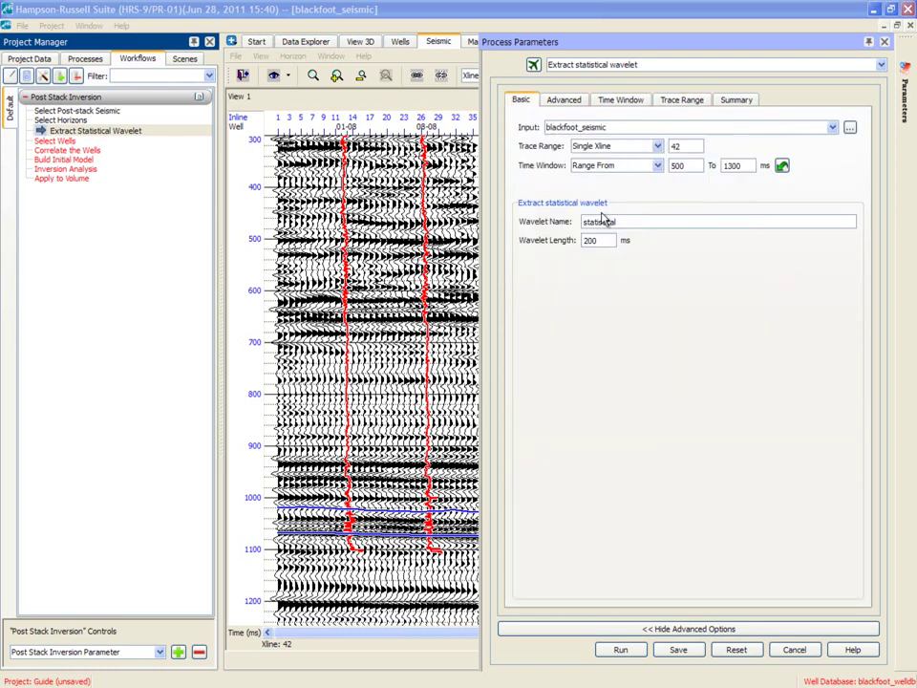
# - Extract the statistical wavelet, dock its plot in the Wavelets tab, and return to crossline 42
pyautogui.click(620, 649)
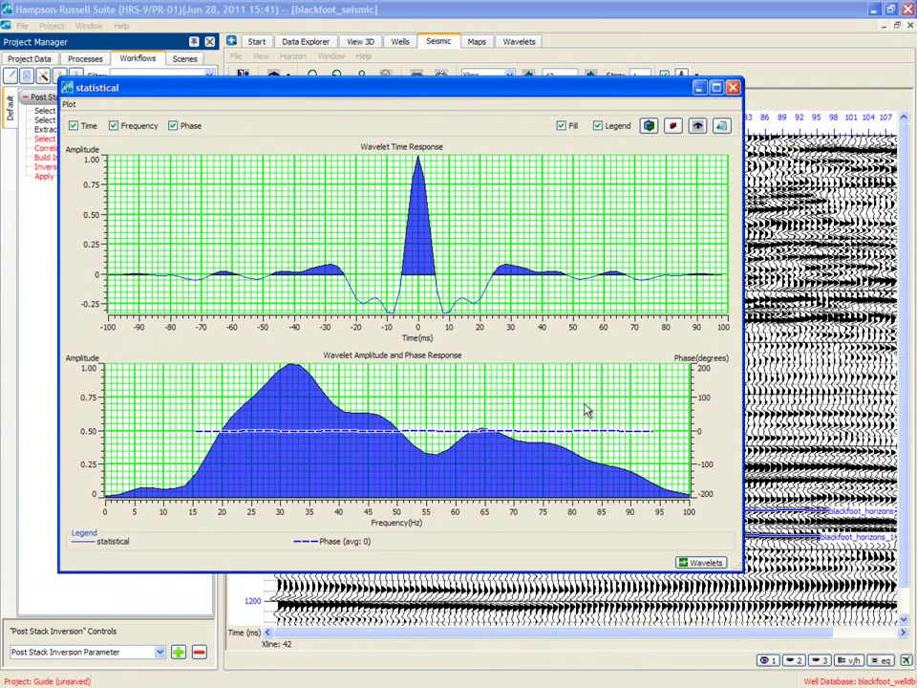
pyautogui.moveTo(557, 90); pyautogui.dragTo(585, 114)
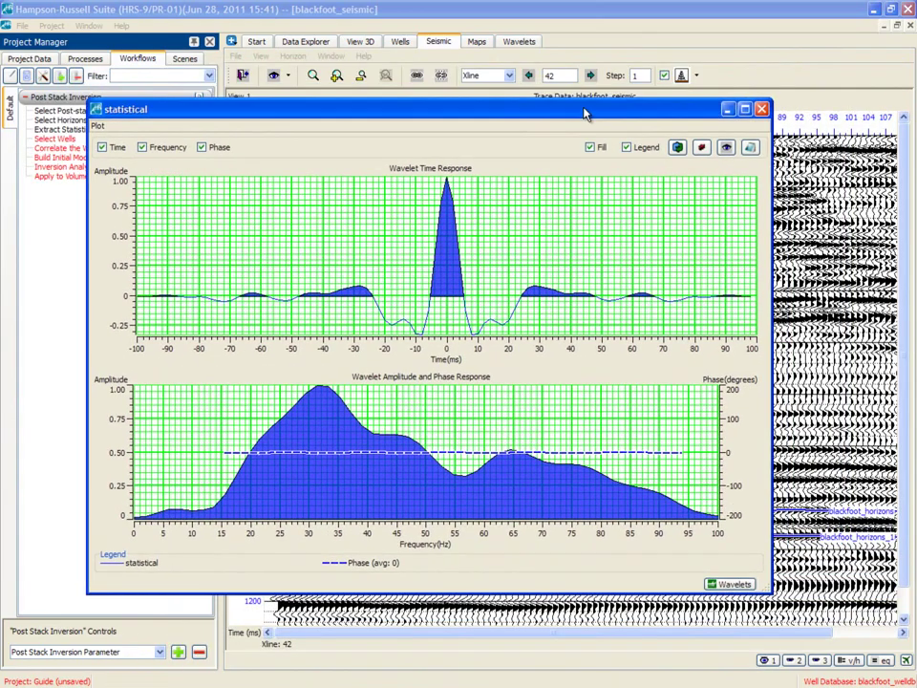
pyautogui.click(728, 585)
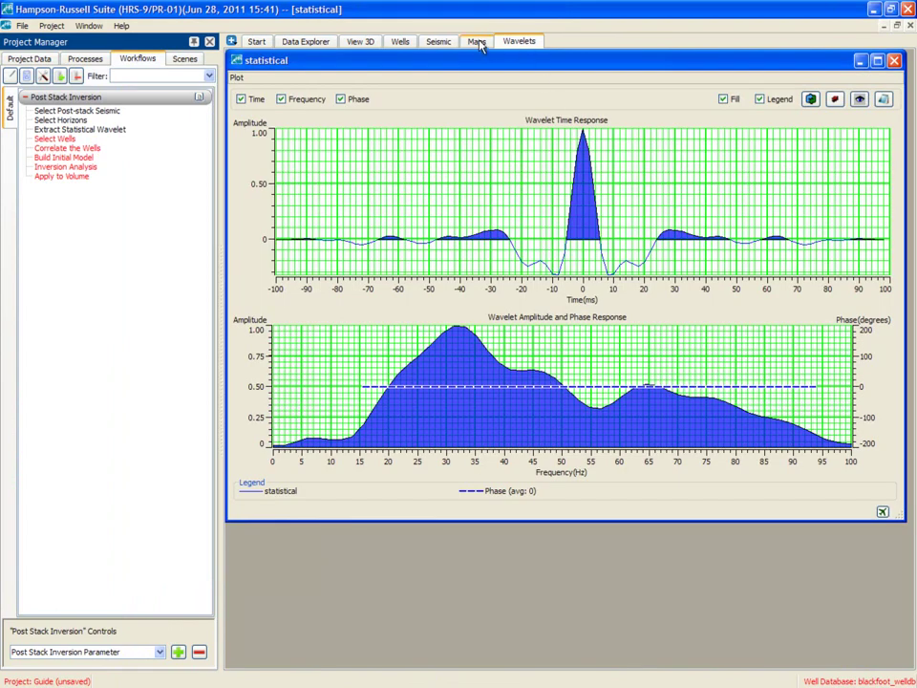
pyautogui.click(478, 42)
pyautogui.click(442, 42)
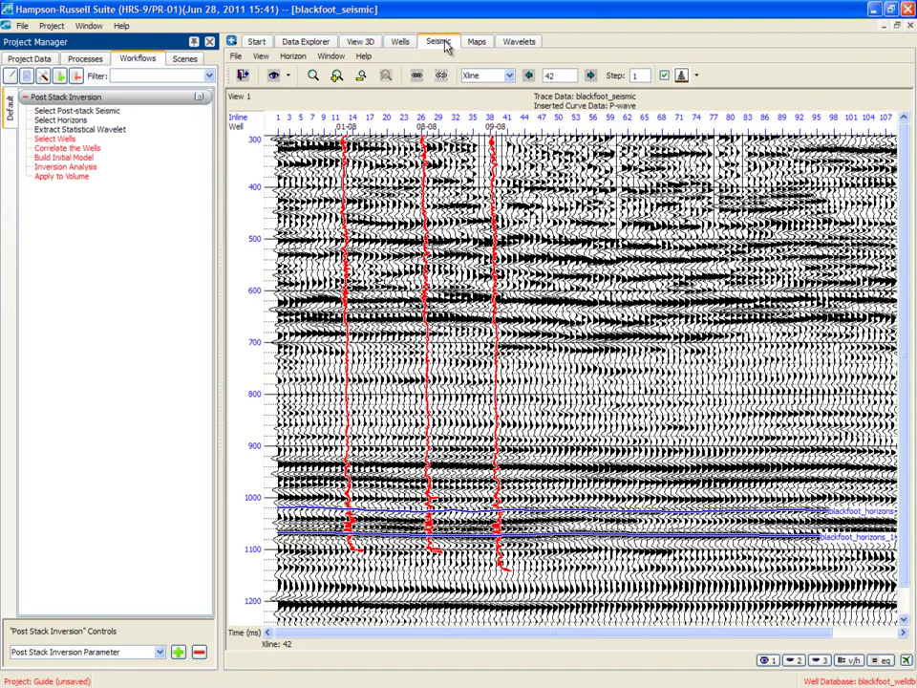
# - Use all wells for the inversion and start log correlation on well 08-08 with default parameters
pyautogui.click(65, 141)
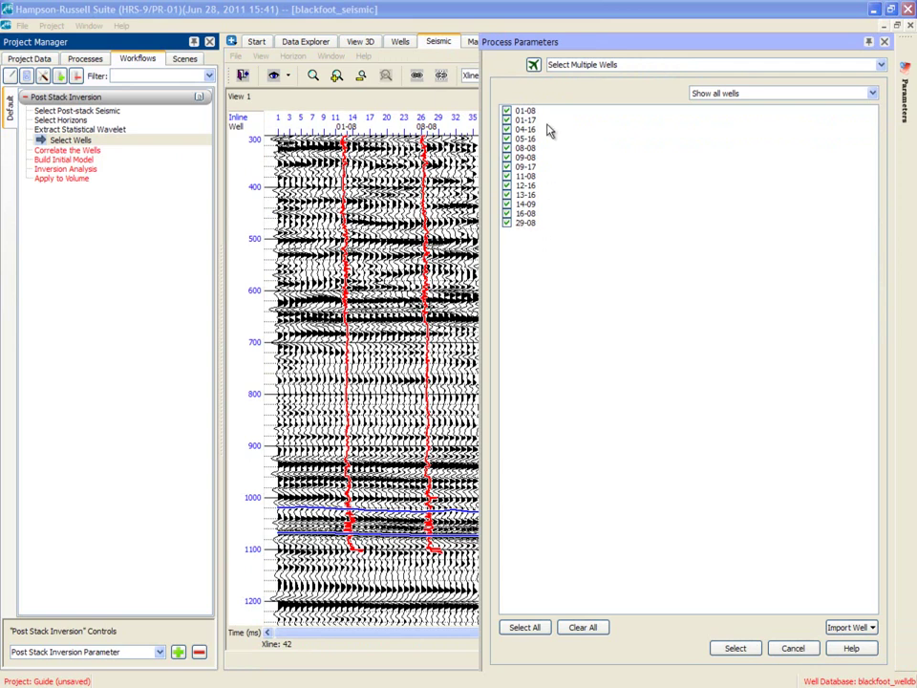
pyautogui.click(733, 650)
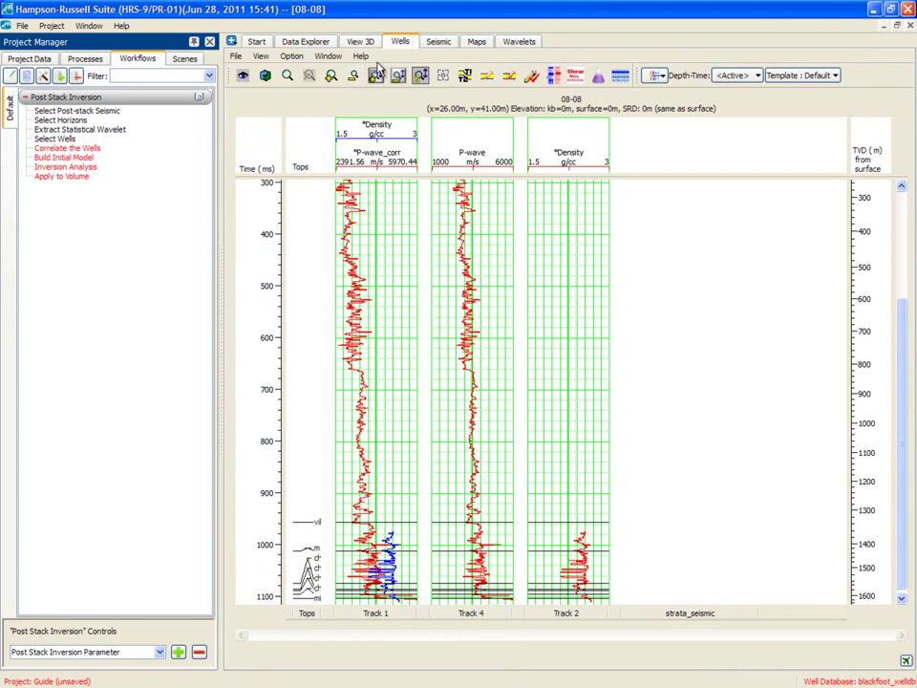
pyautogui.click(71, 150)
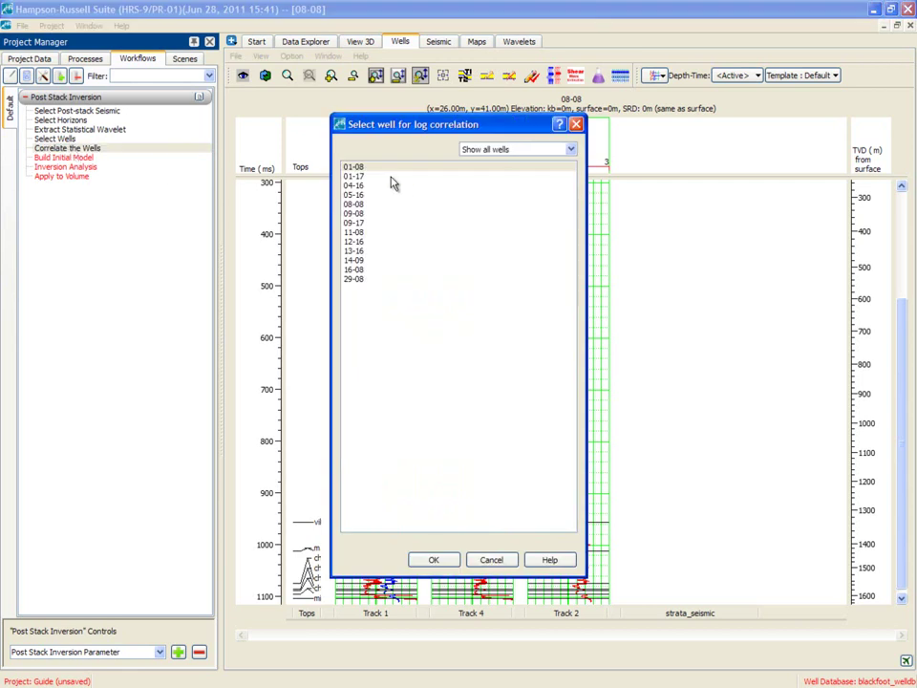
pyautogui.click(355, 205)
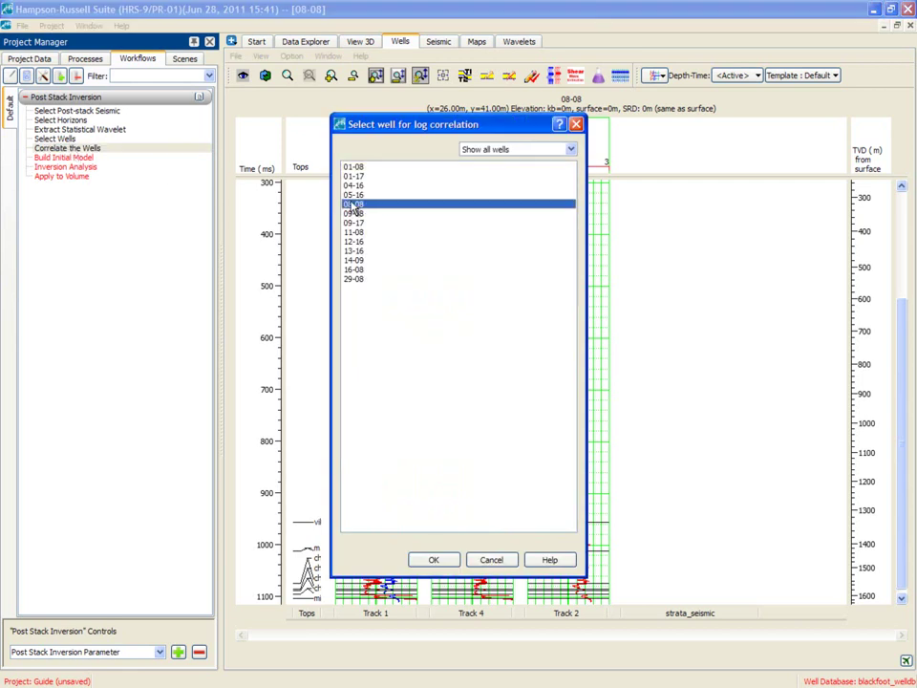
pyautogui.click(429, 560)
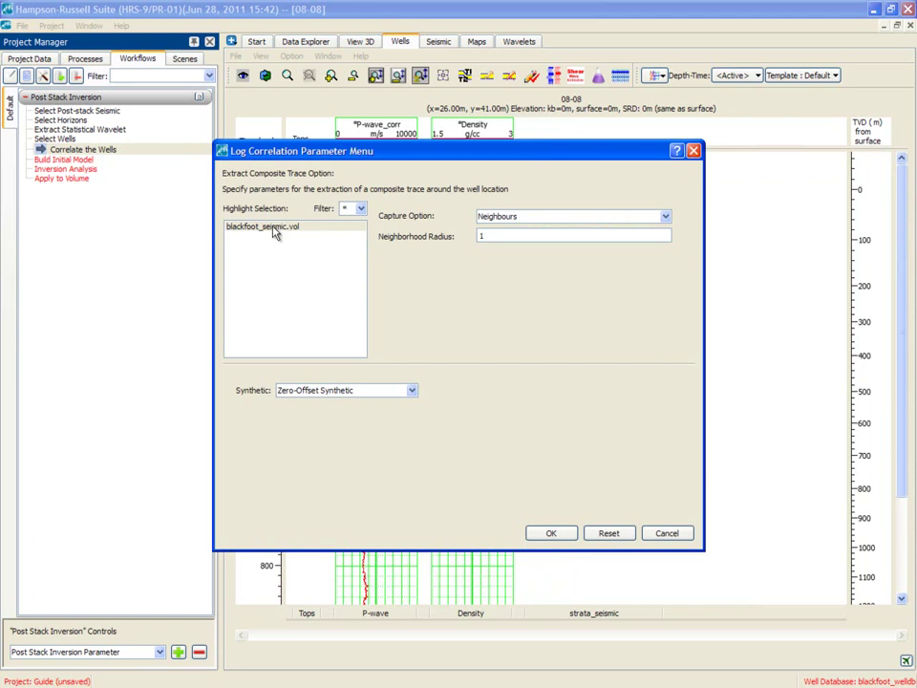
pyautogui.click(540, 535)
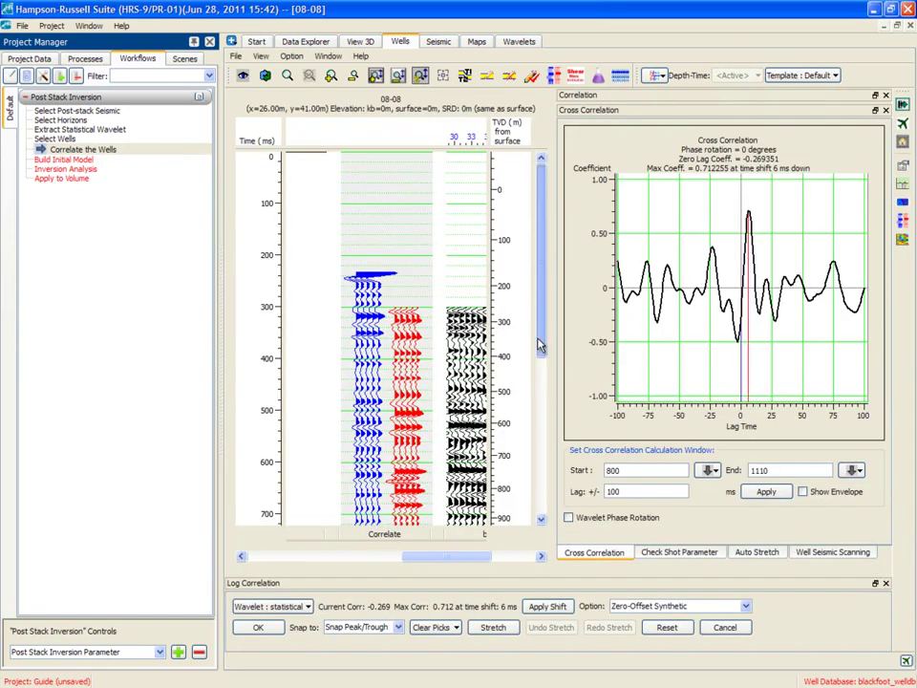
# - Widen the well display and apply the best-correlation shift to well 08-08's synthetic
pyautogui.moveTo(540, 344); pyautogui.dragTo(531, 498)
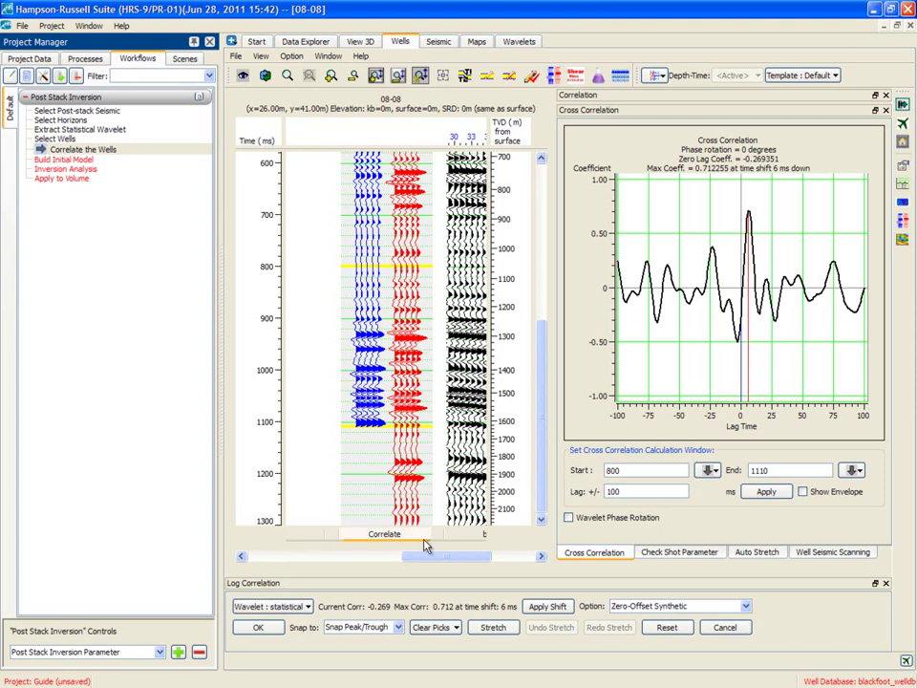
pyautogui.moveTo(426, 554)
pyautogui.mouseDown()
pyautogui.moveTo(463, 558)
pyautogui.moveTo(437, 560)
pyautogui.mouseUp()
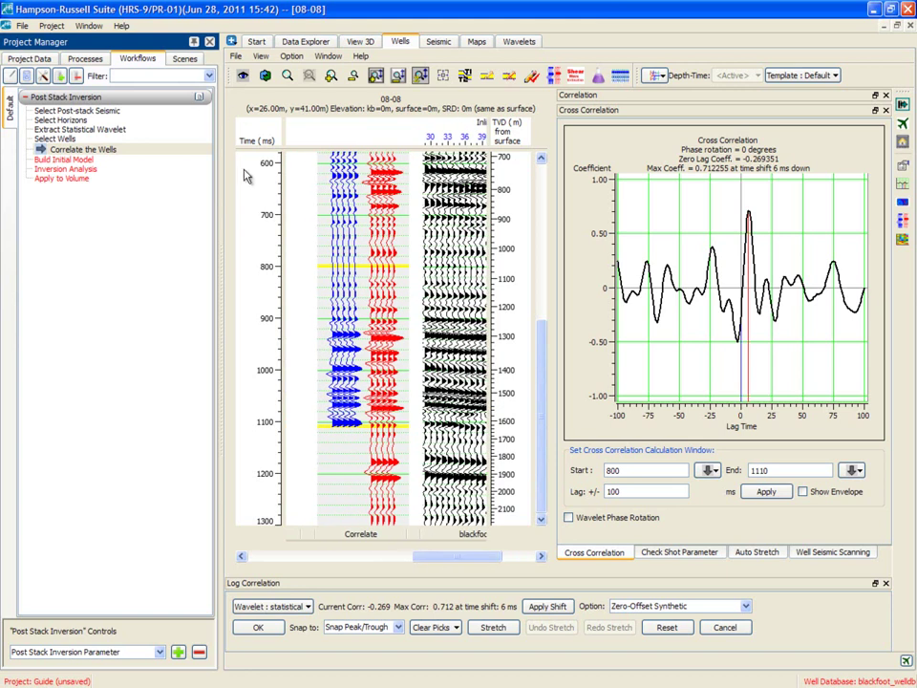
pyautogui.click(210, 43)
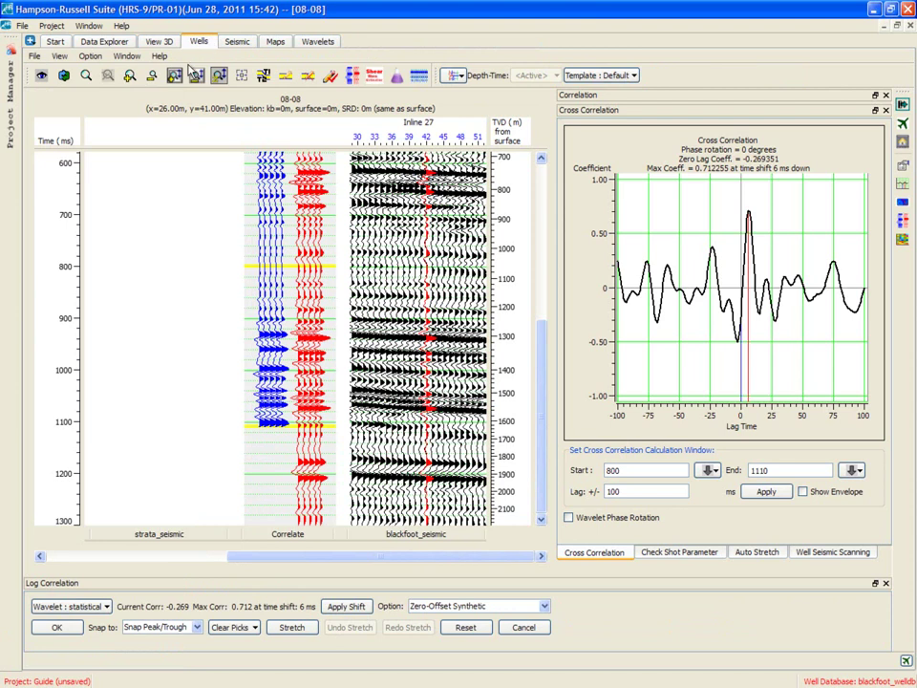
pyautogui.click(14, 109)
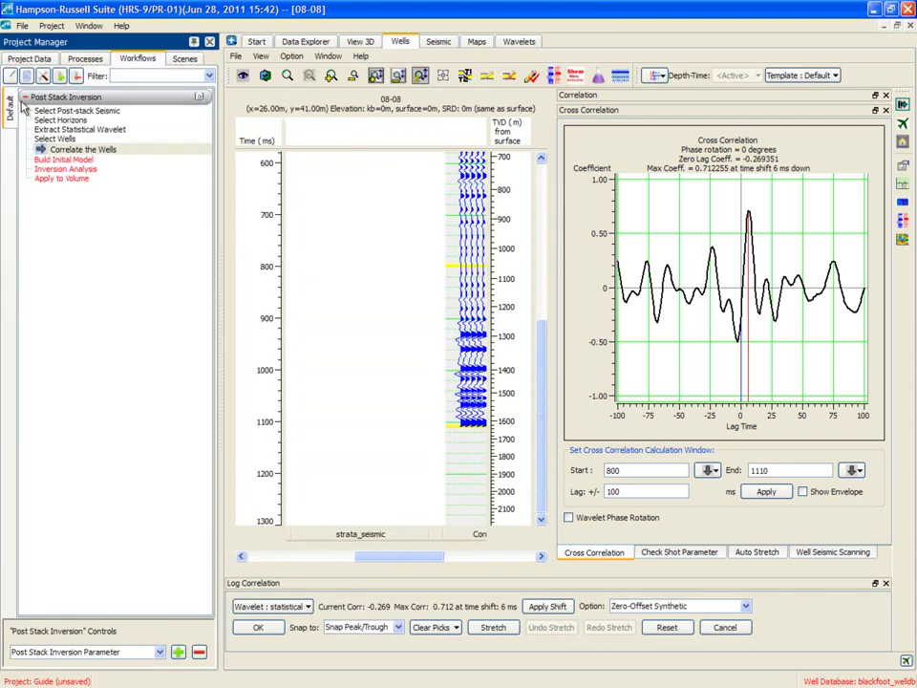
pyautogui.click(210, 43)
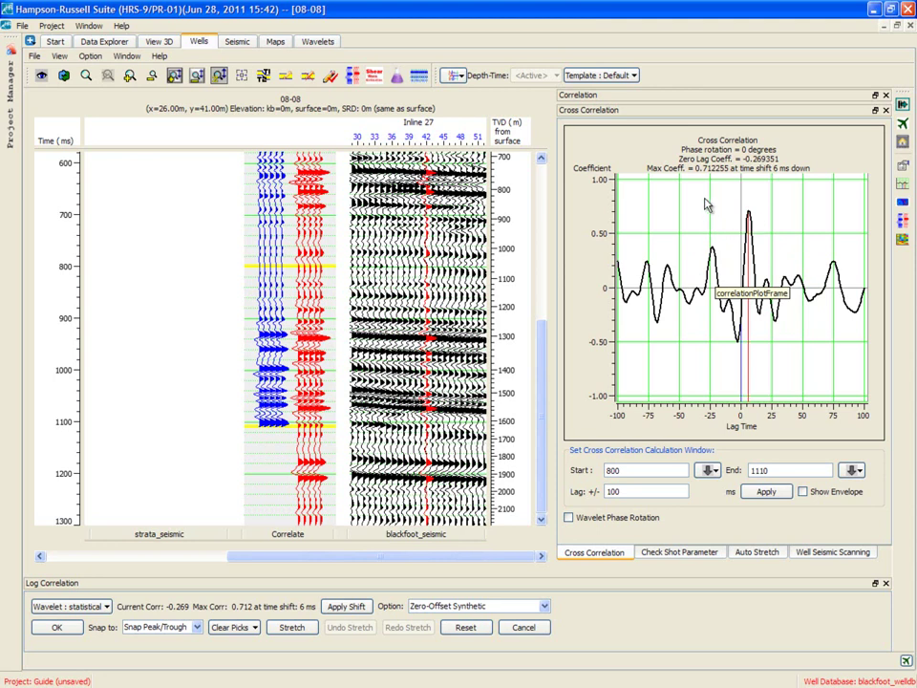
pyautogui.click(330, 609)
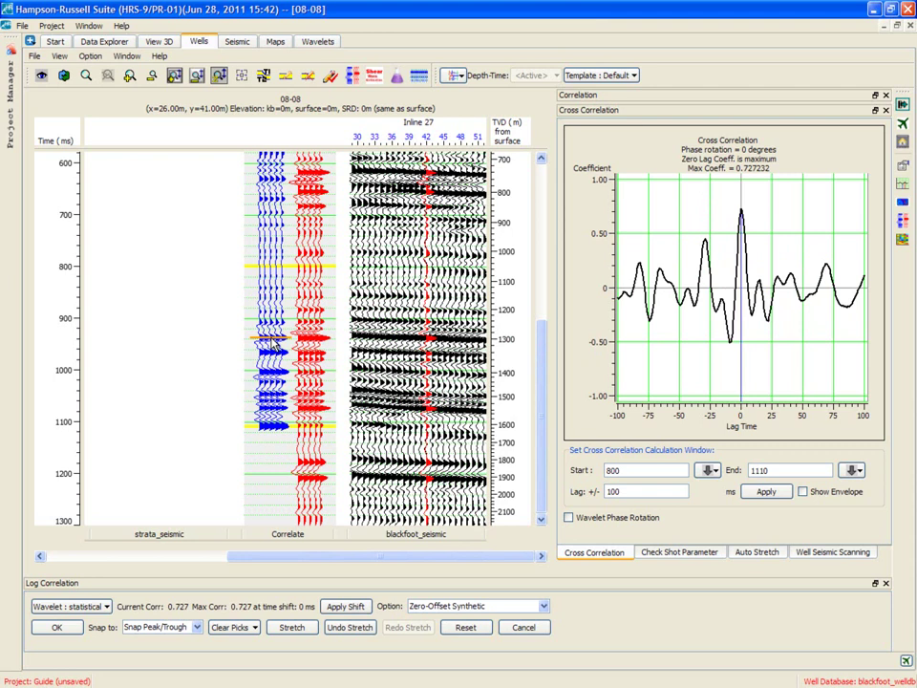
# - Pick matching events near 950 and 1000 ms, trial a log stretch, then undo it
pyautogui.click(308, 345)
pyautogui.click(272, 379)
pyautogui.click(297, 409)
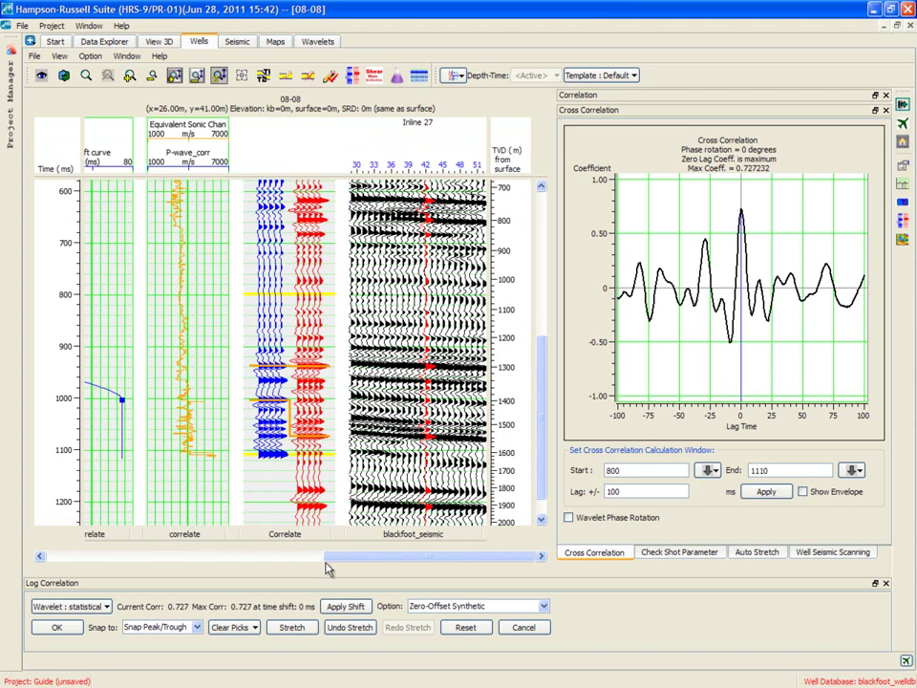
pyautogui.moveTo(347, 556)
pyautogui.mouseDown()
pyautogui.moveTo(267, 561)
pyautogui.moveTo(350, 554)
pyautogui.mouseUp()
pyautogui.click(299, 633)
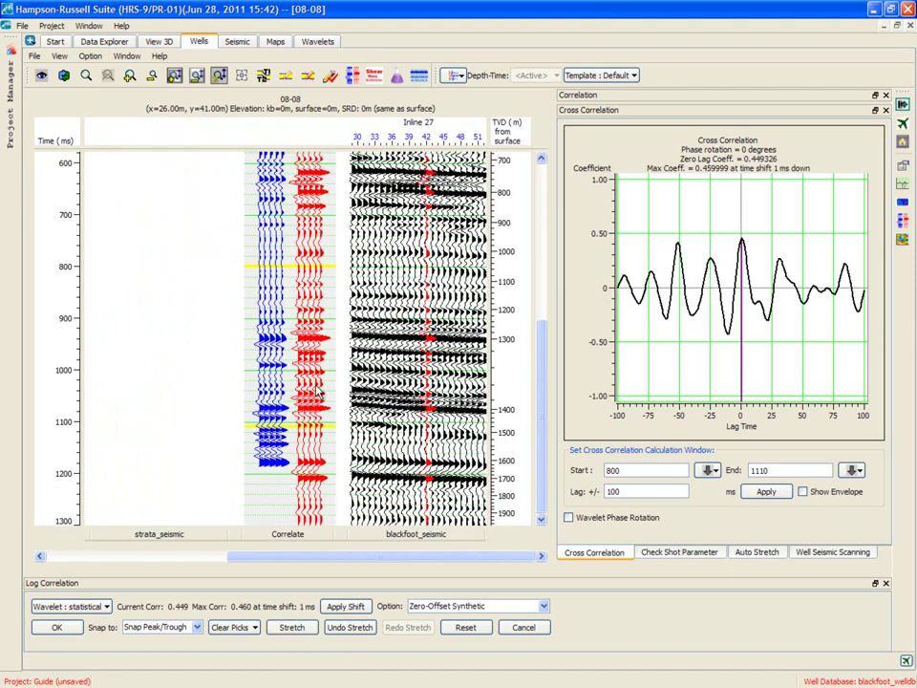
pyautogui.click(341, 627)
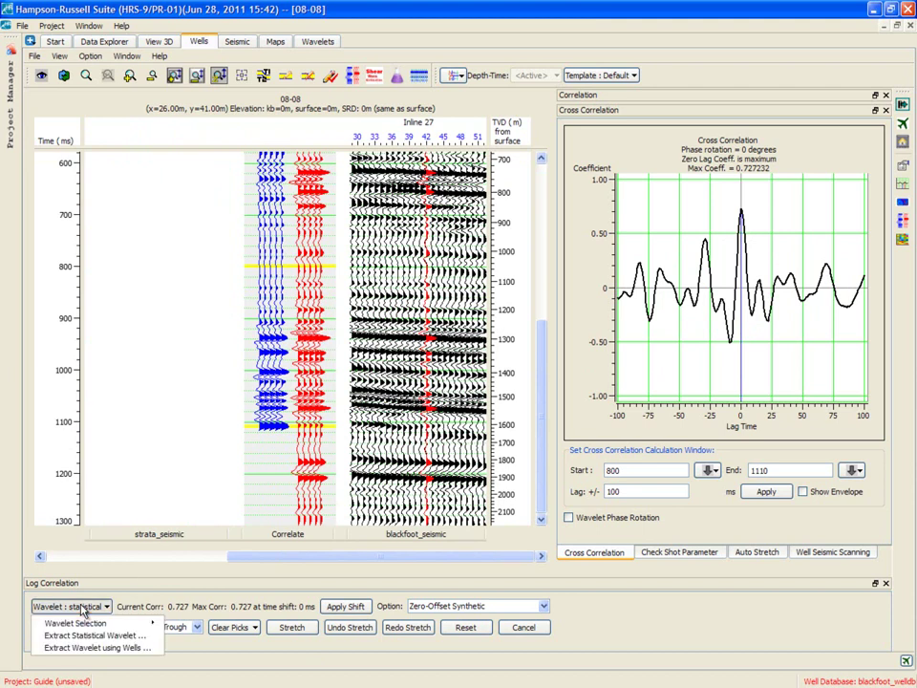
# - Extract wavelet_use_wells from all wells and add it to the Wavelets view
pyautogui.click(84, 647)
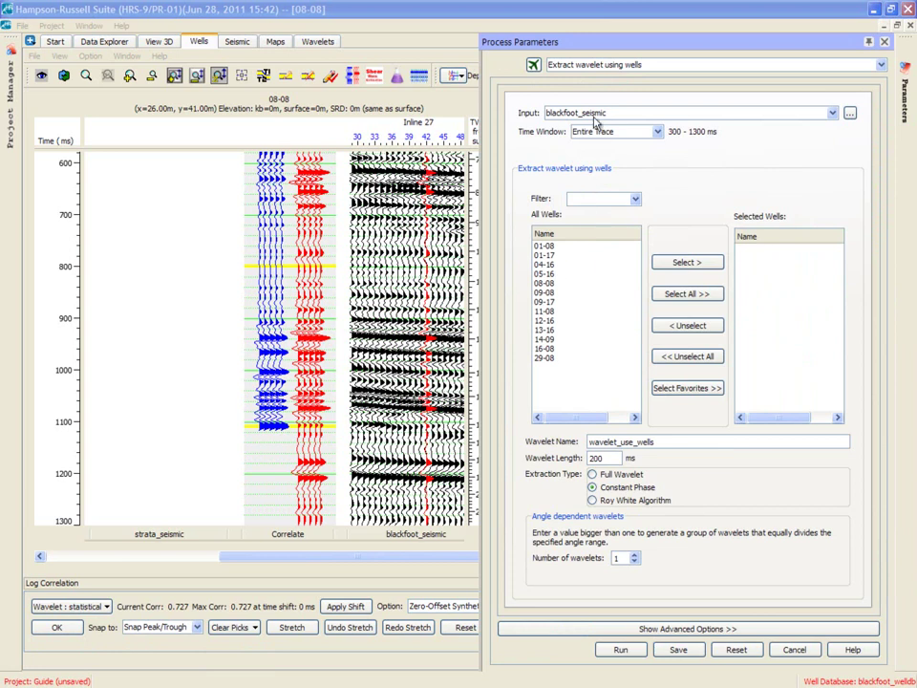
pyautogui.click(680, 294)
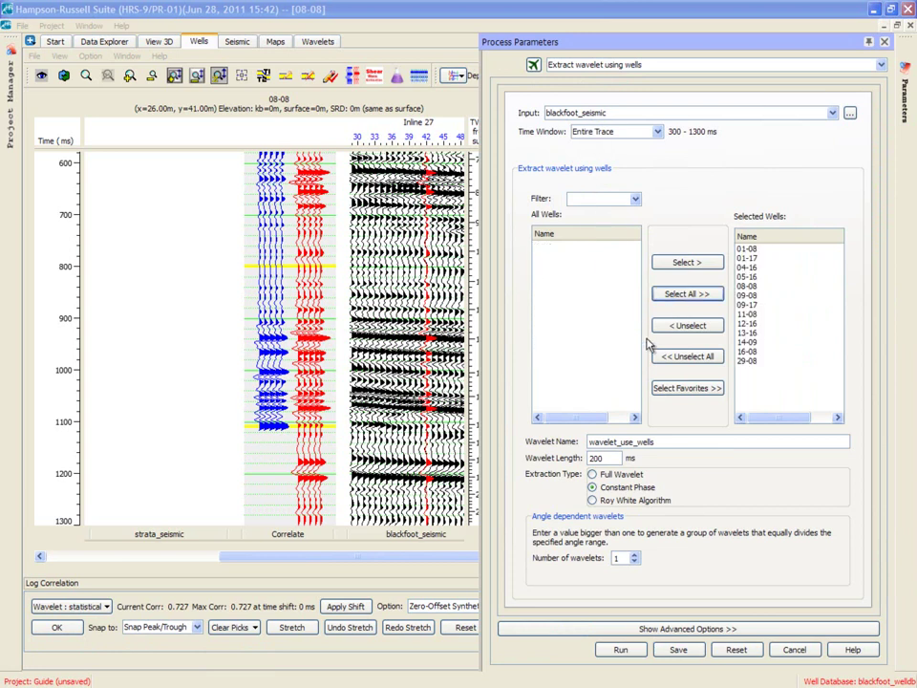
pyautogui.click(621, 650)
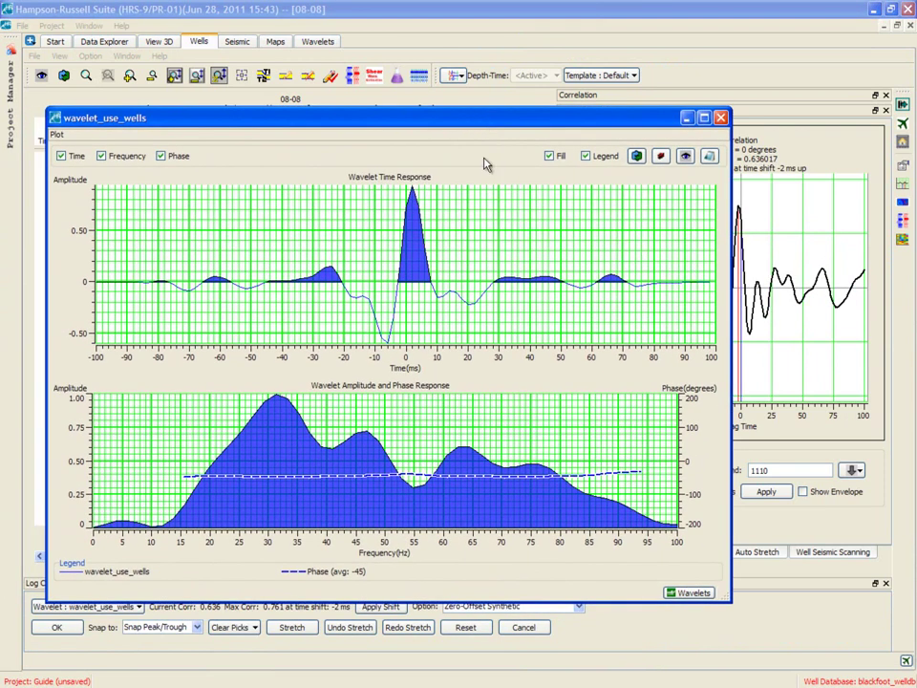
pyautogui.click(691, 592)
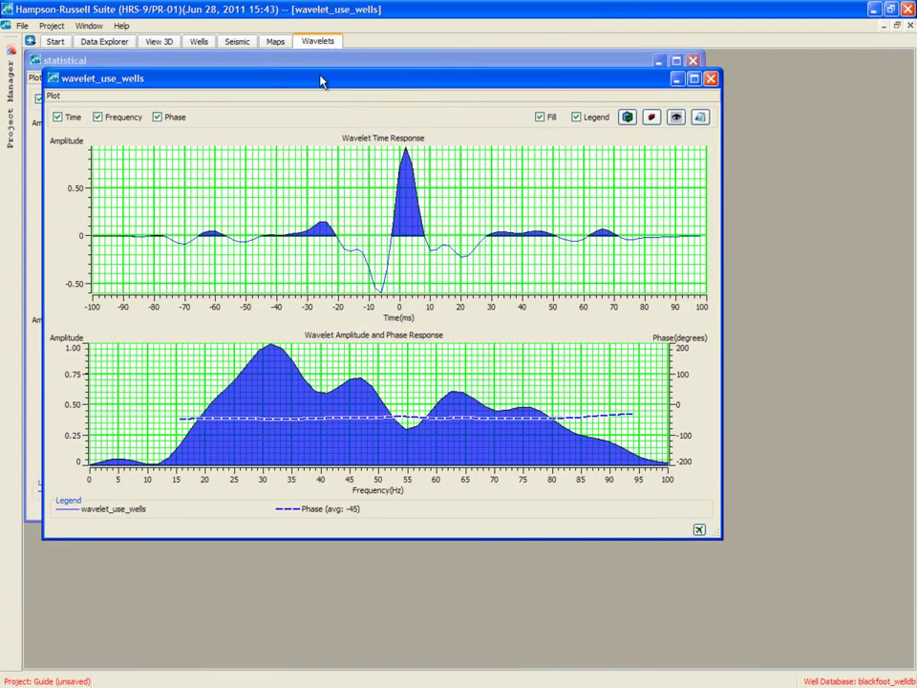
pyautogui.click(201, 41)
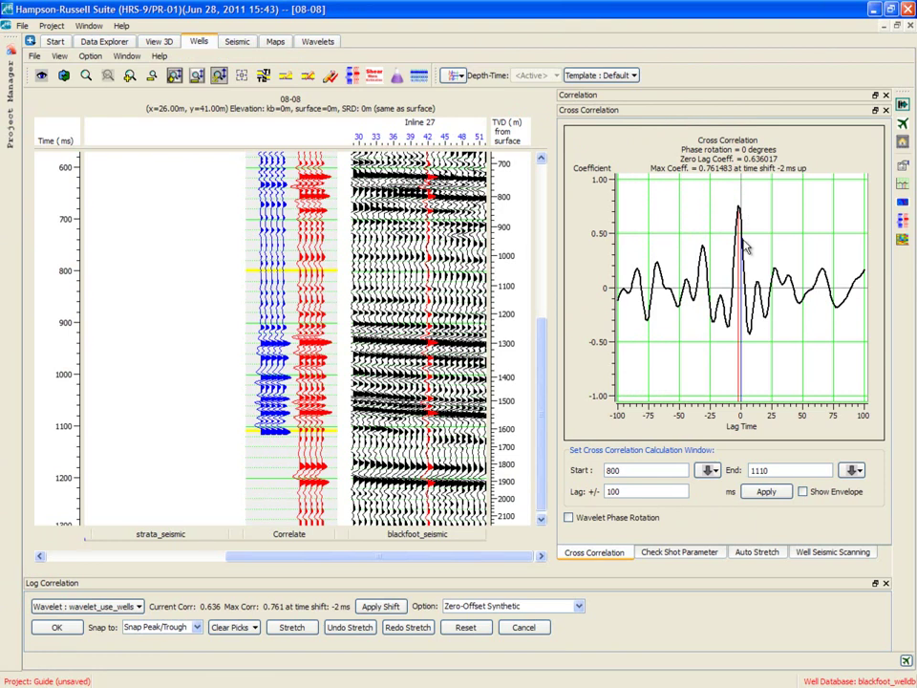
# - Apply the best-correlation shift and save well 08-08's corrected log as P-wave_corr_1
pyautogui.click(378, 609)
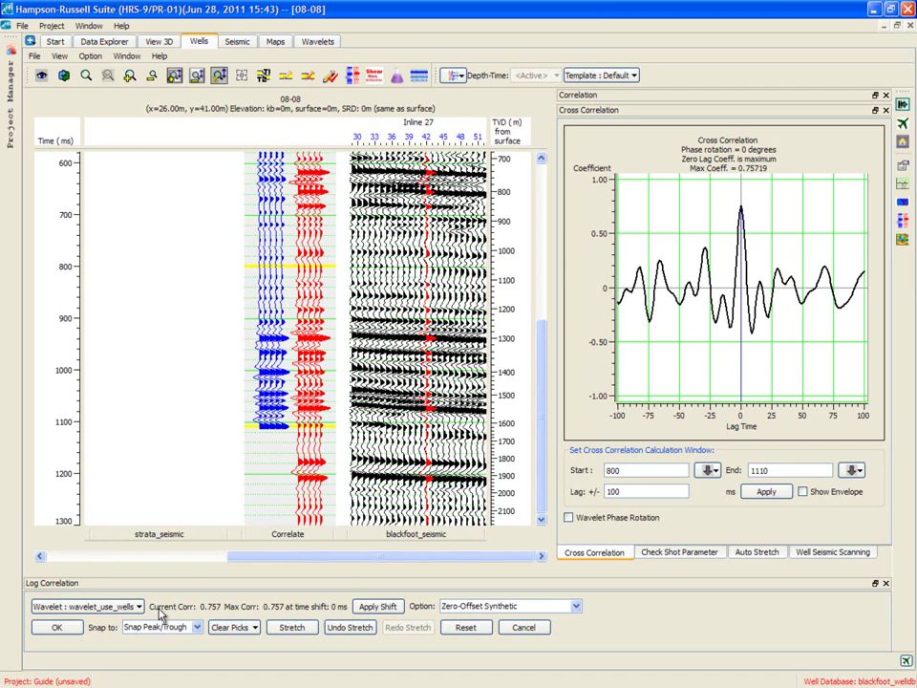
pyautogui.click(56, 627)
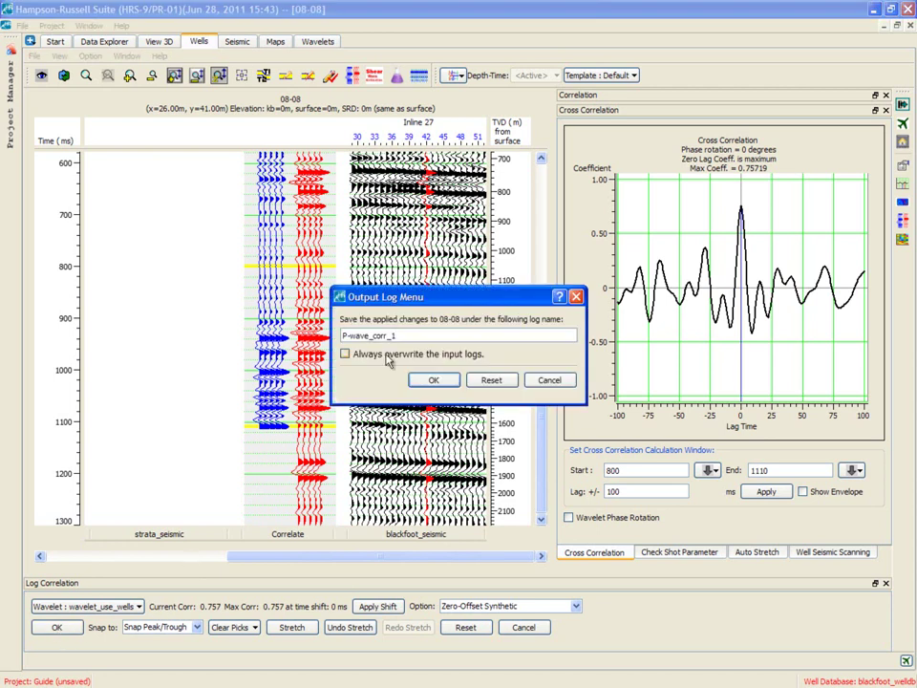
pyautogui.click(420, 381)
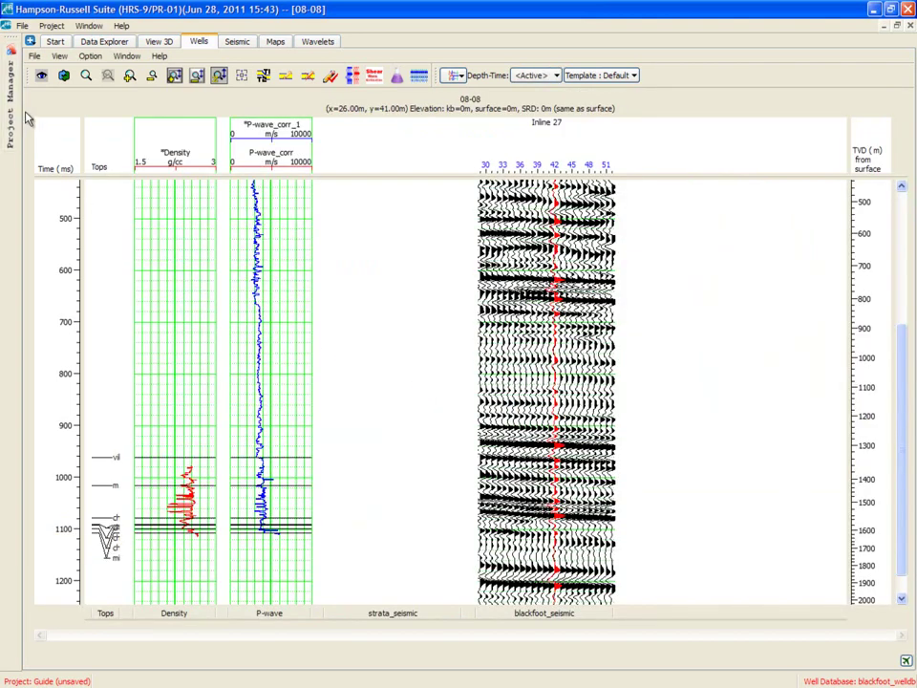
pyautogui.click(10, 88)
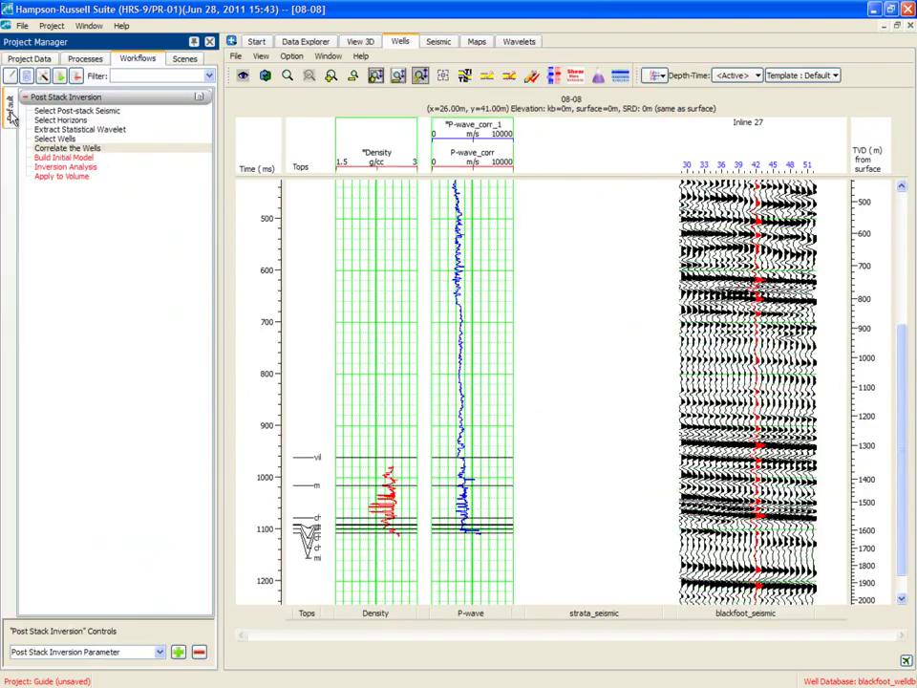
pyautogui.click(63, 159)
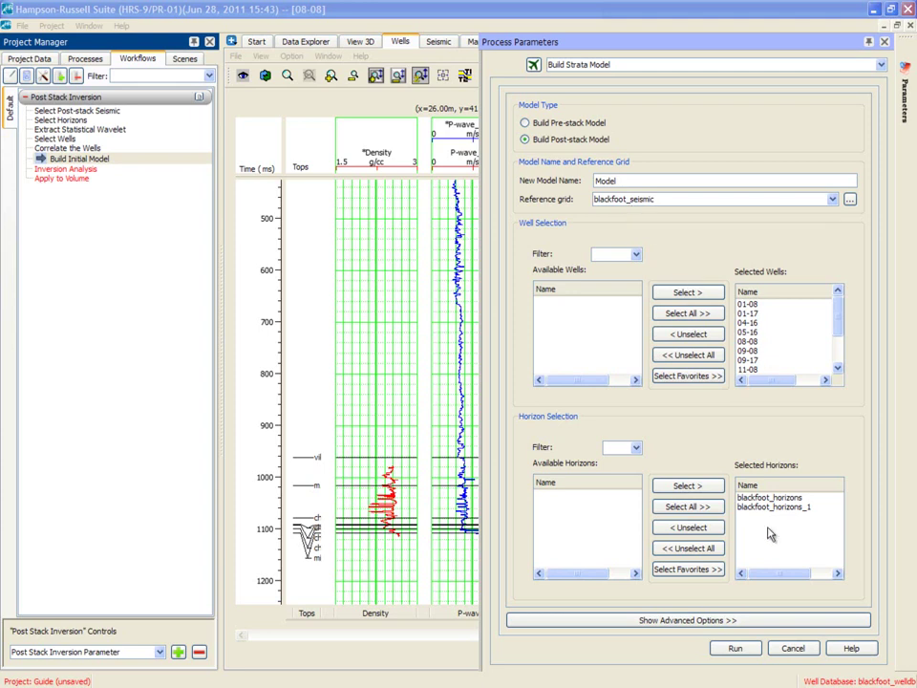
# - Build the post-stack strata model and set the section's Trace Data Volume to none
pyautogui.click(734, 648)
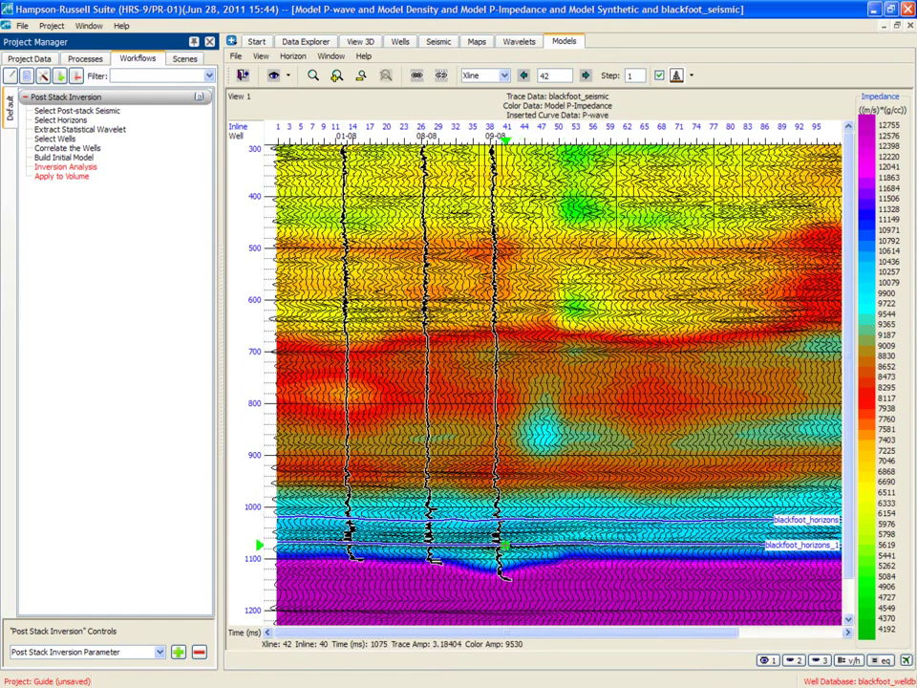
pyautogui.rightClick(534, 473)
pyautogui.moveTo(565, 543)
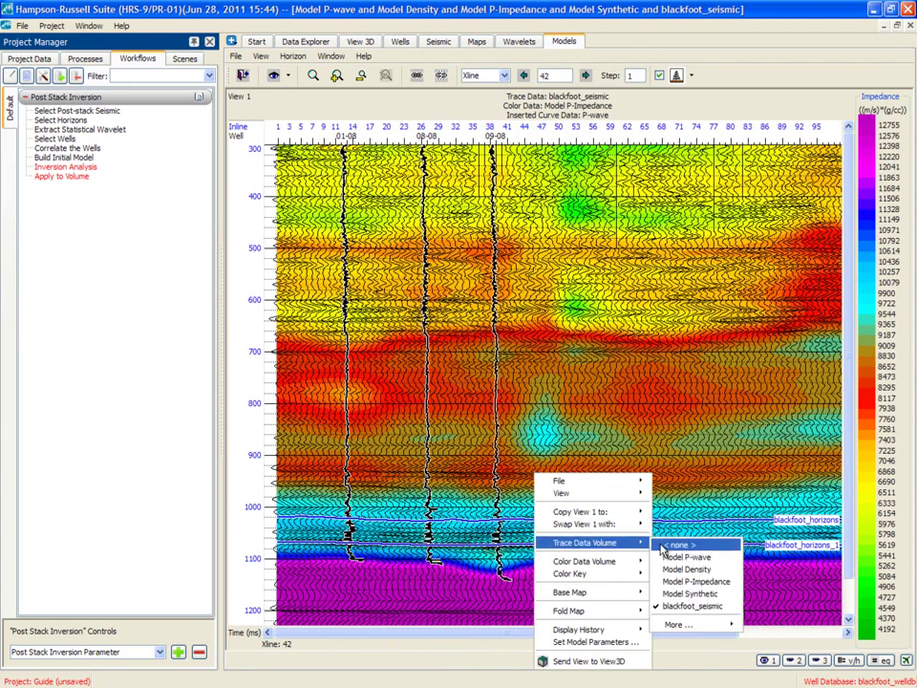
pyautogui.click(659, 545)
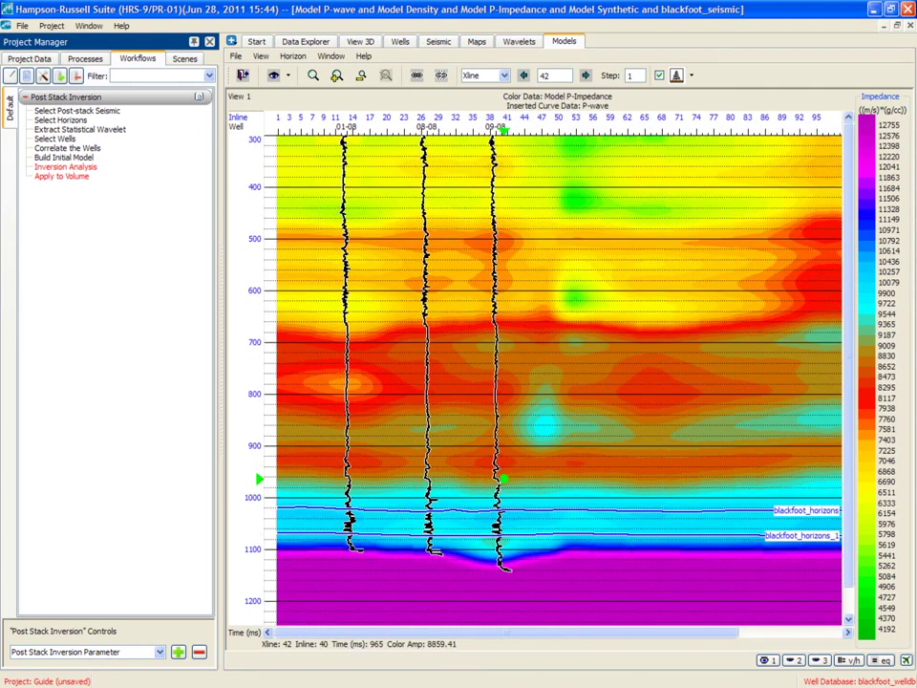
pyautogui.click(88, 169)
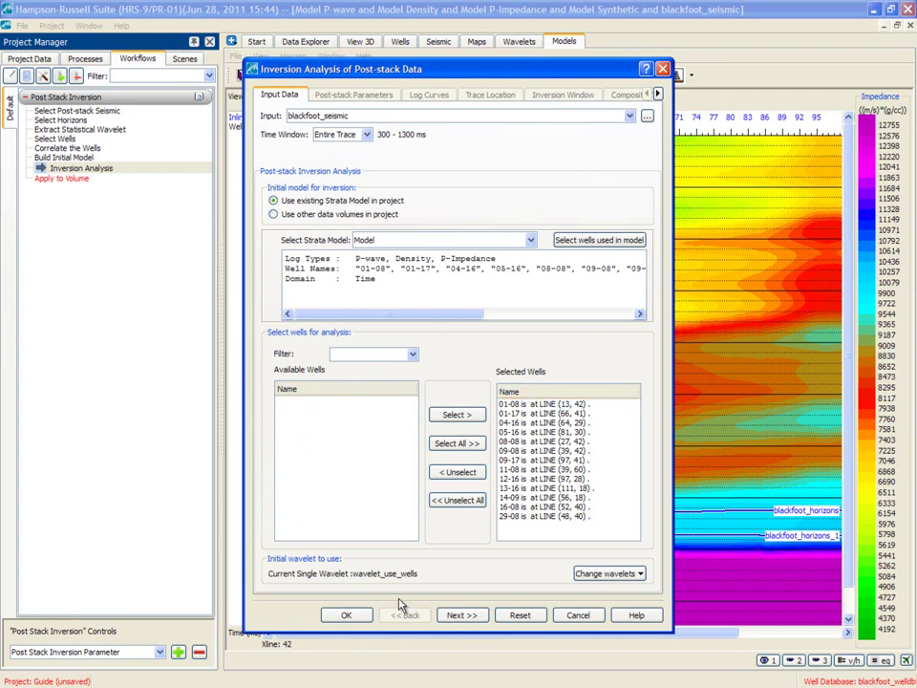
# - Run the inversion analysis and collapse the Project Manager to widen the display
pyautogui.click(351, 617)
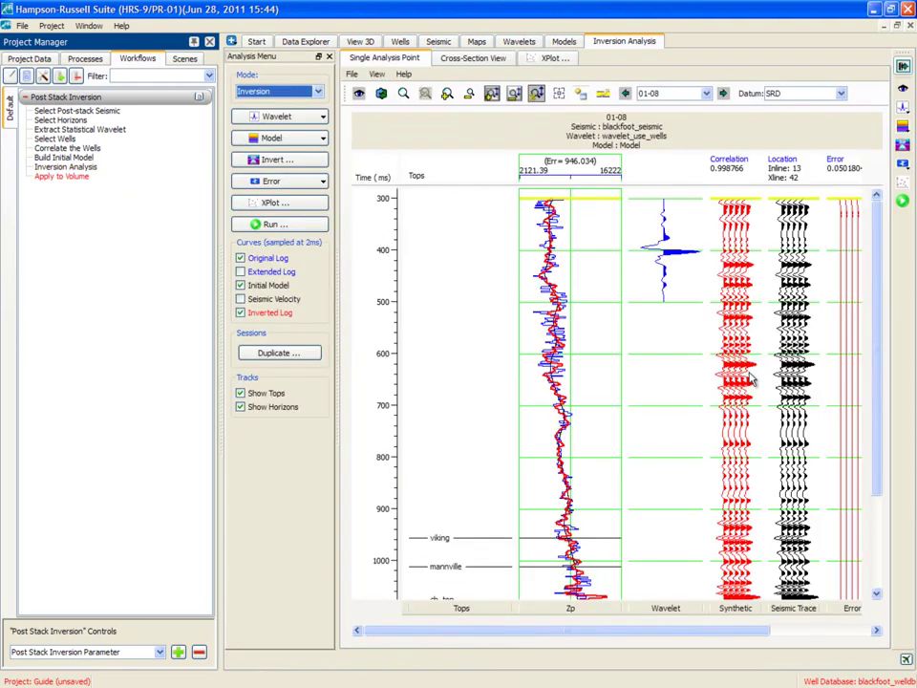
pyautogui.moveTo(871, 399); pyautogui.dragTo(881, 484)
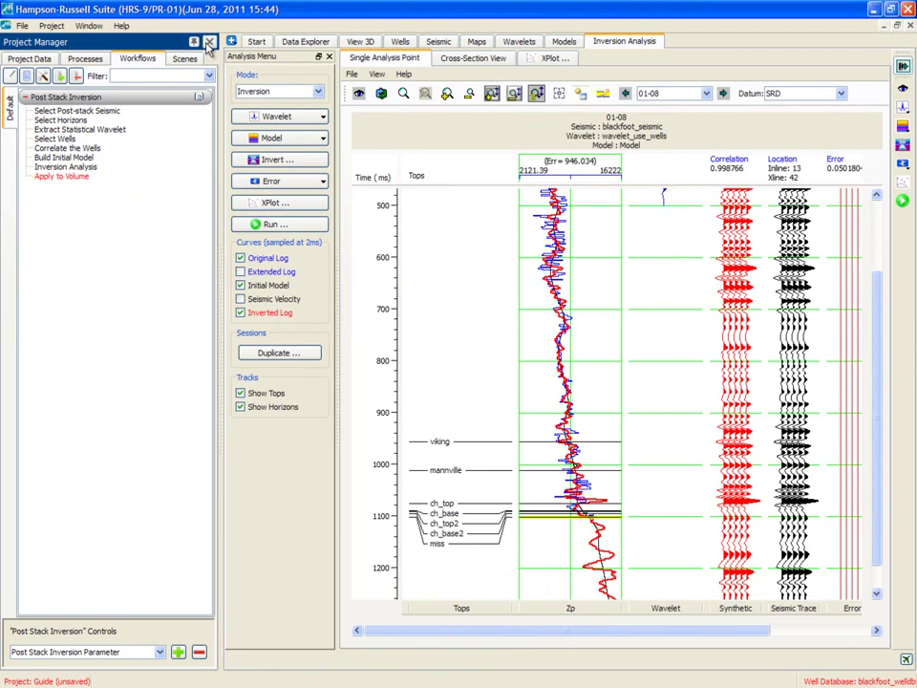
pyautogui.doubleClick(158, 41)
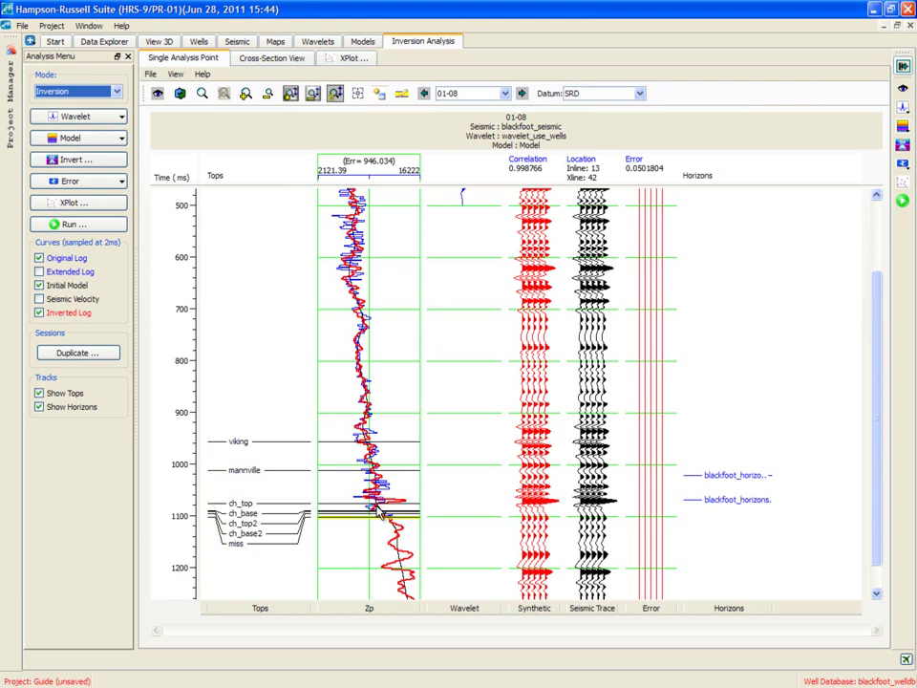
# - Step through the wells to 09-08, whose inverted log shows correlation 0.999276 and error 0.0383221
pyautogui.moveTo(377, 516)
pyautogui.click(521, 93)
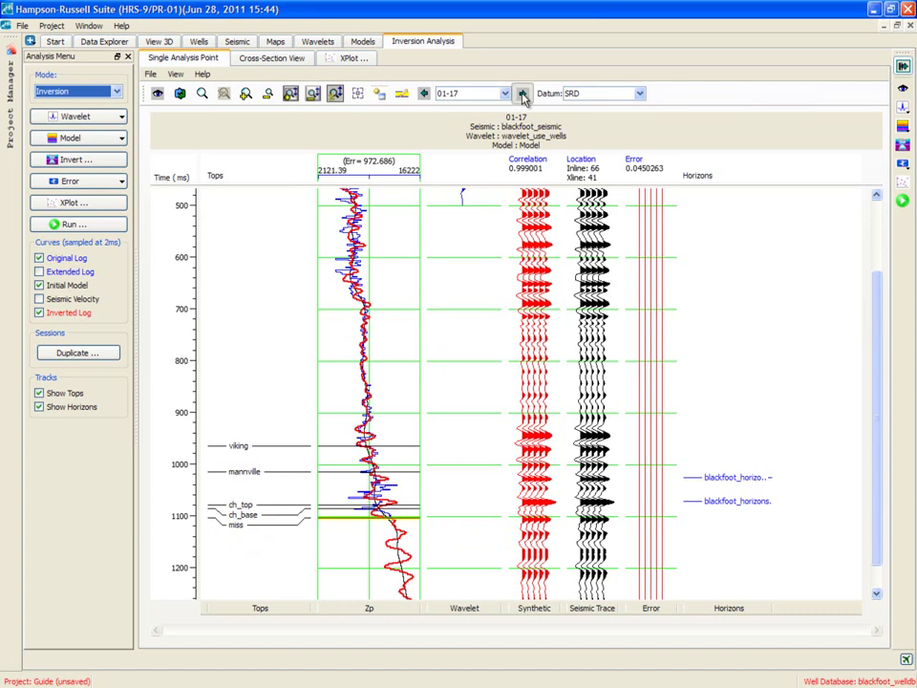
pyautogui.click(521, 93)
pyautogui.click(522, 93)
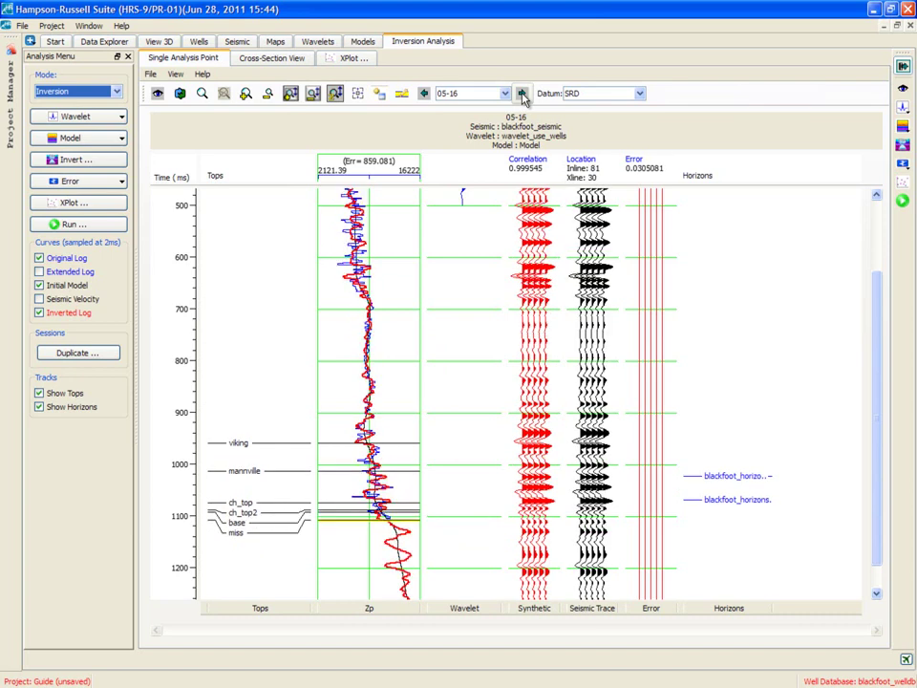
pyautogui.click(521, 94)
pyautogui.click(522, 93)
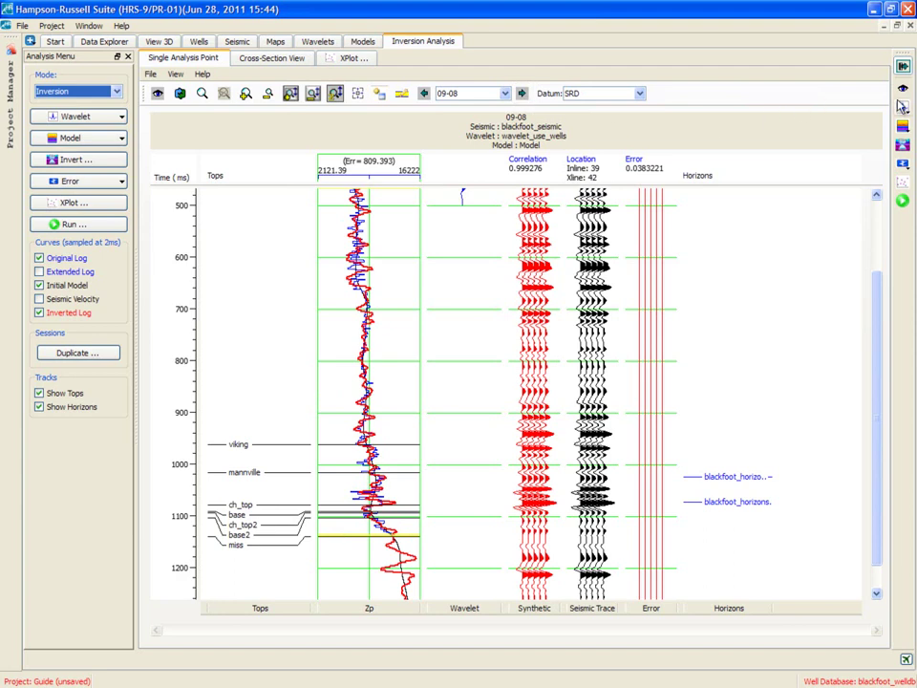
# - Check the display and model parameters, then show the Model Based inversion settings: 100% hard constraints, 2 ms blocks, 10 iterations
pyautogui.click(902, 93)
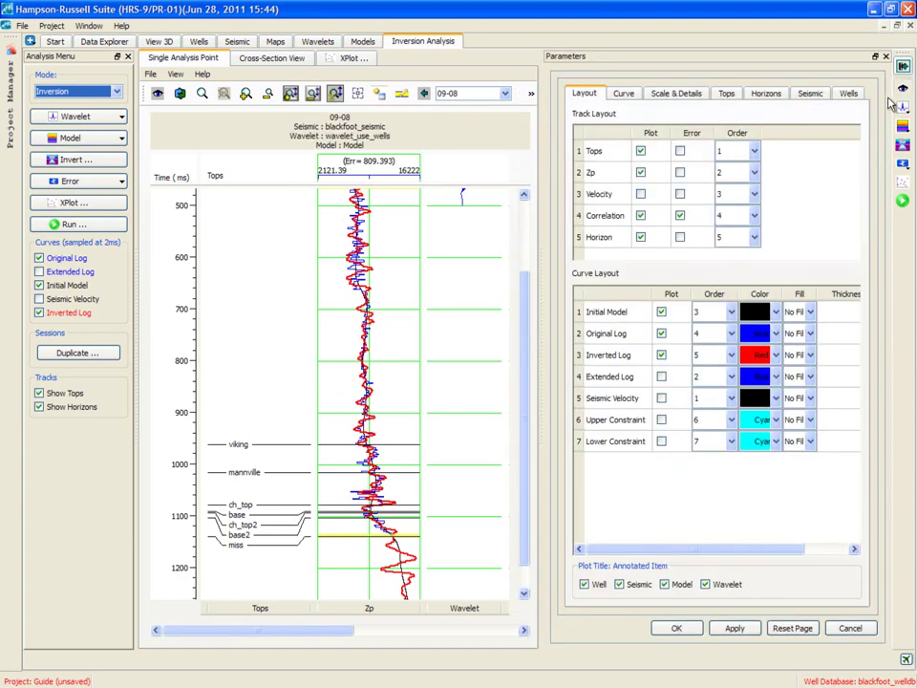
pyautogui.click(903, 91)
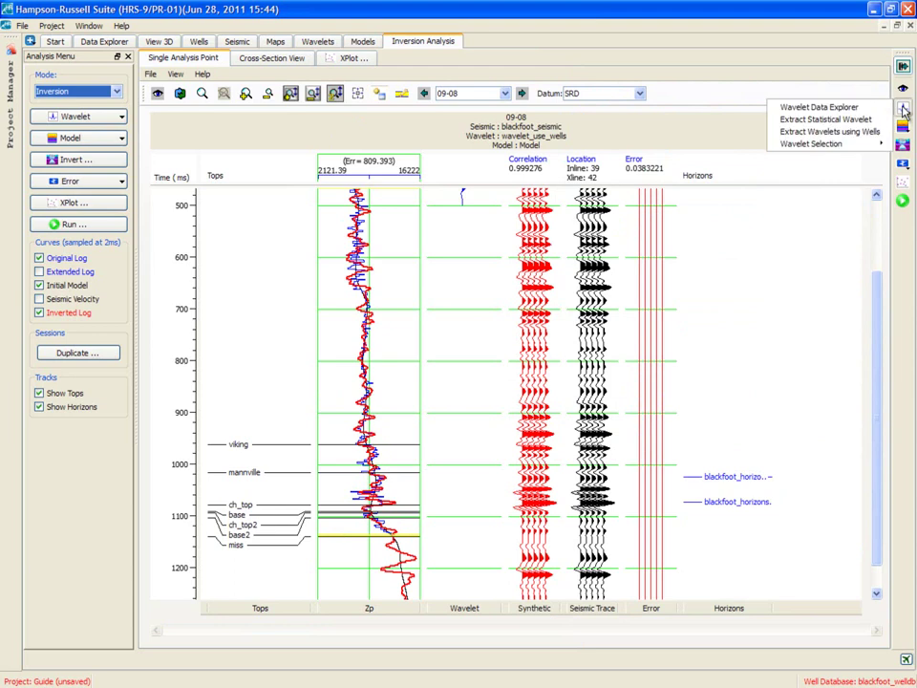
pyautogui.moveTo(904, 129)
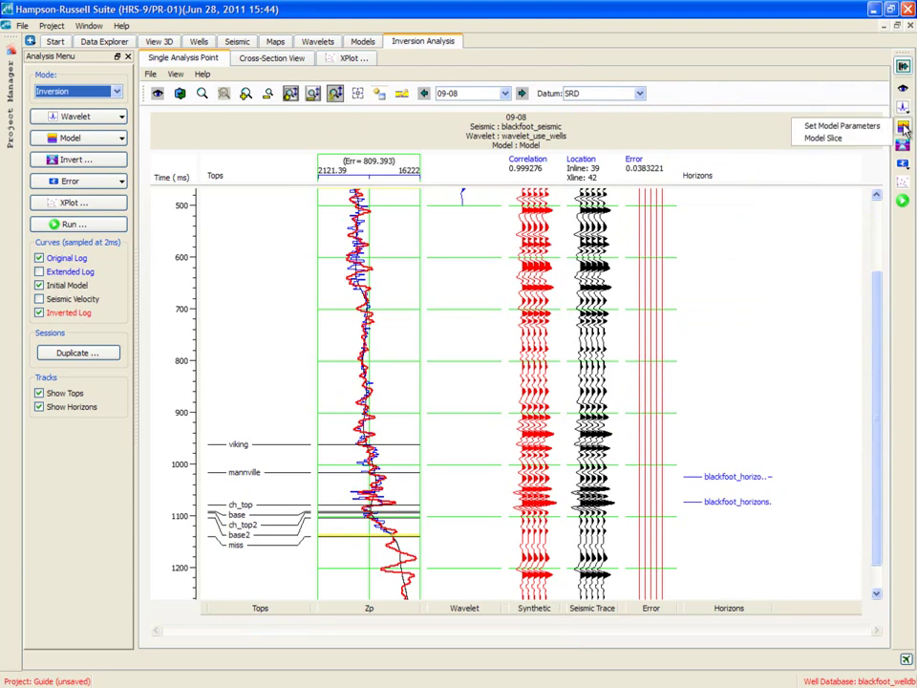
pyautogui.click(860, 125)
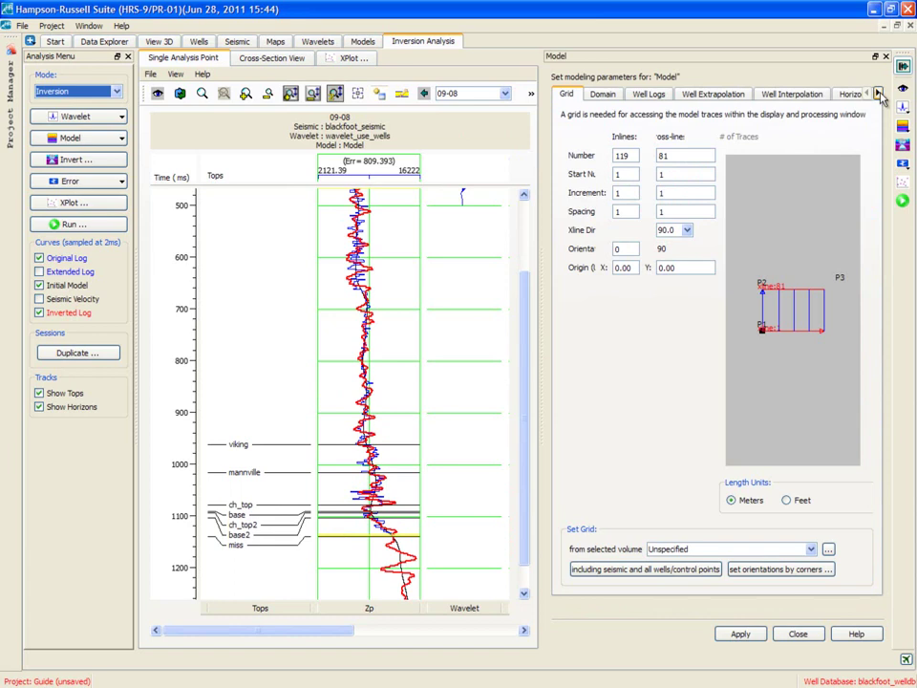
pyautogui.click(887, 57)
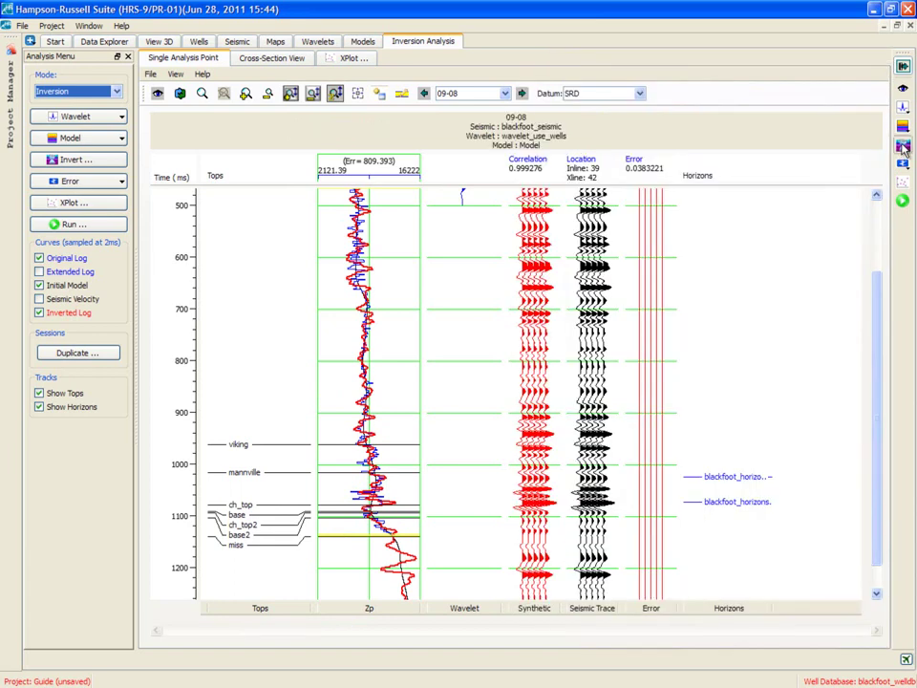
pyautogui.click(902, 146)
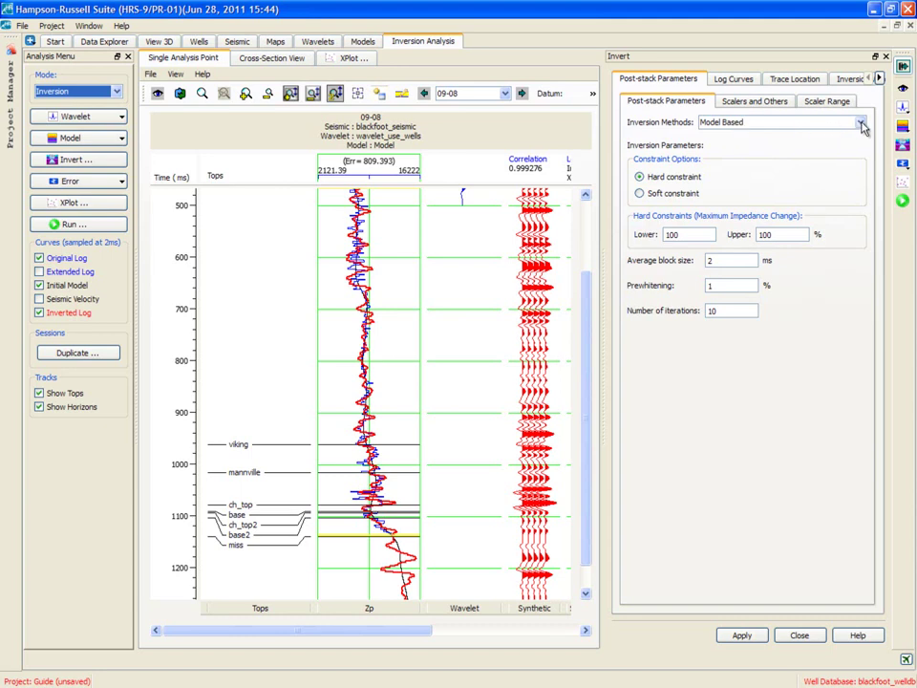
# - Trial a Linear Programming Sparse Spike inversion using a single global scaler
pyautogui.click(863, 126)
pyautogui.click(769, 159)
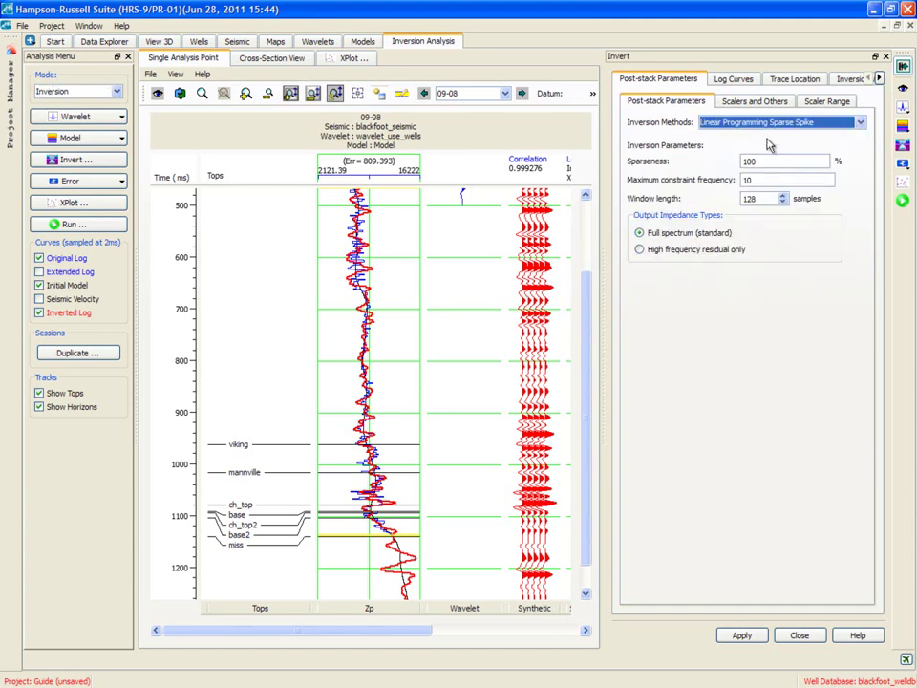
pyautogui.click(760, 101)
pyautogui.click(681, 136)
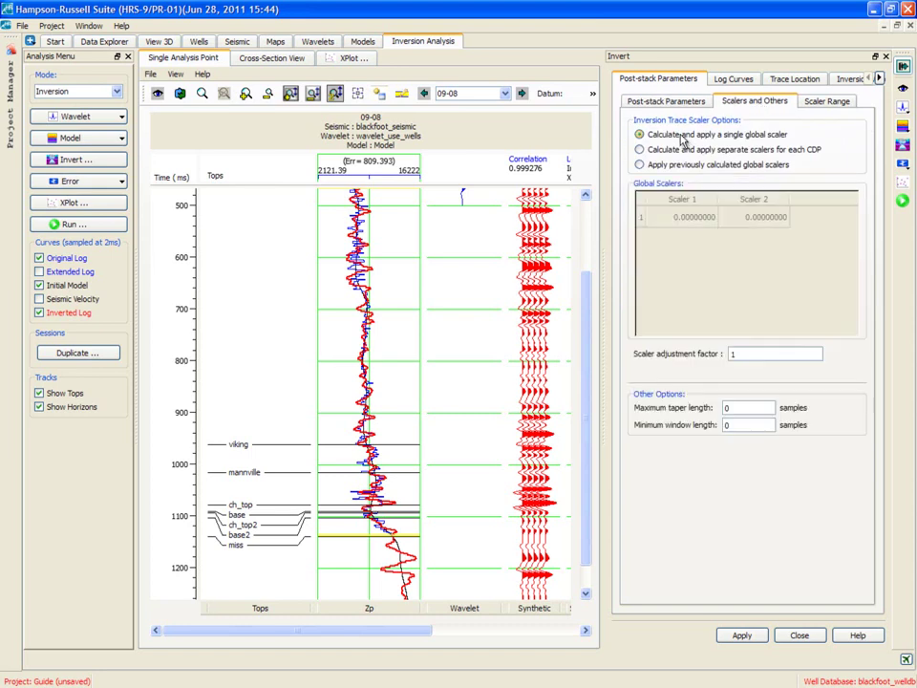
pyautogui.click(742, 635)
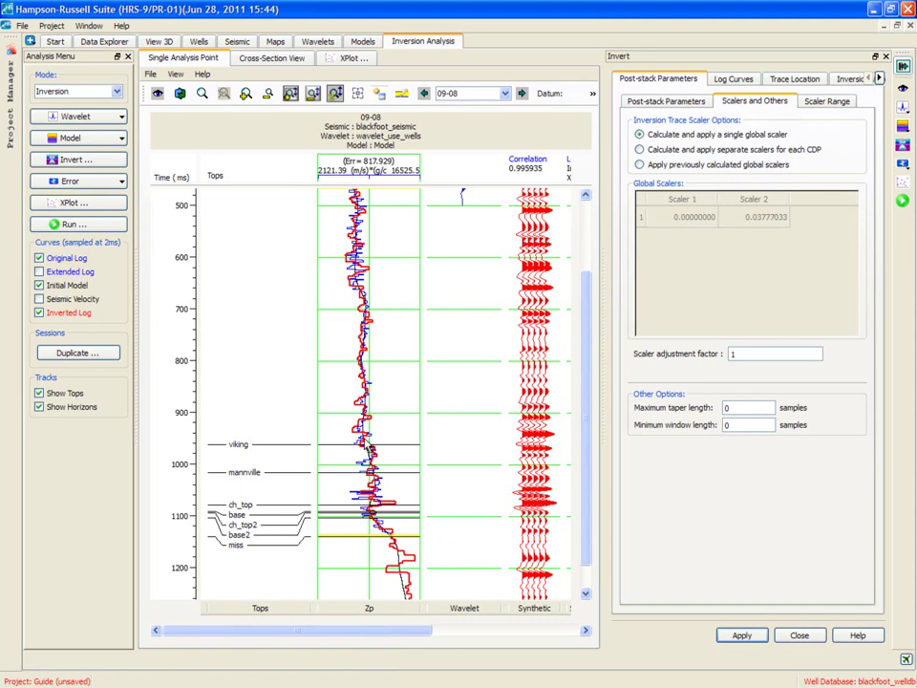
# - Reapply Model Based inversion, dropping well 09-08's error to 809.393, and close the inversion parameters
pyautogui.click(666, 100)
pyautogui.click(851, 125)
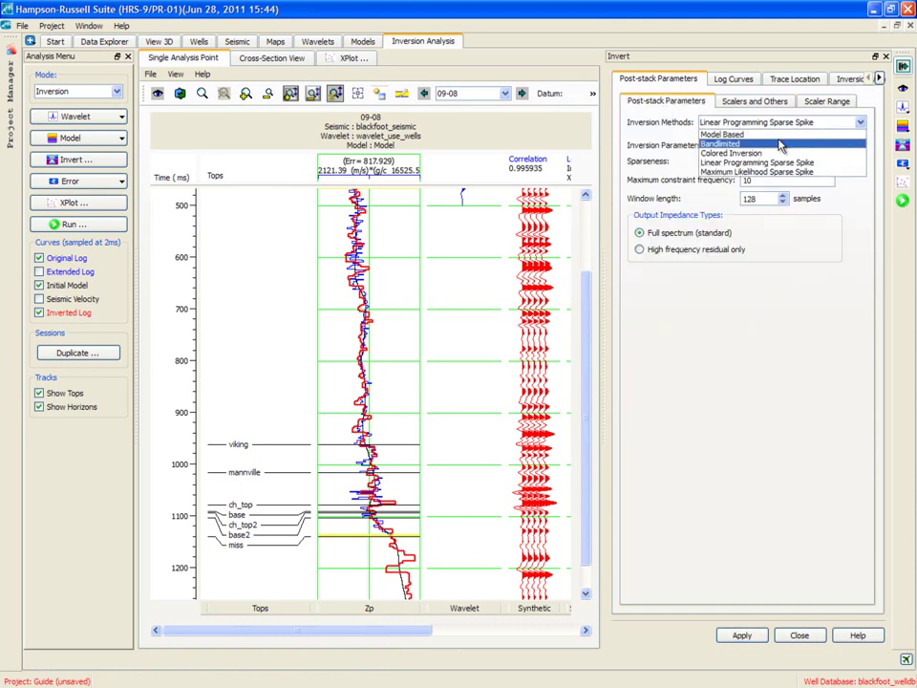
pyautogui.click(776, 135)
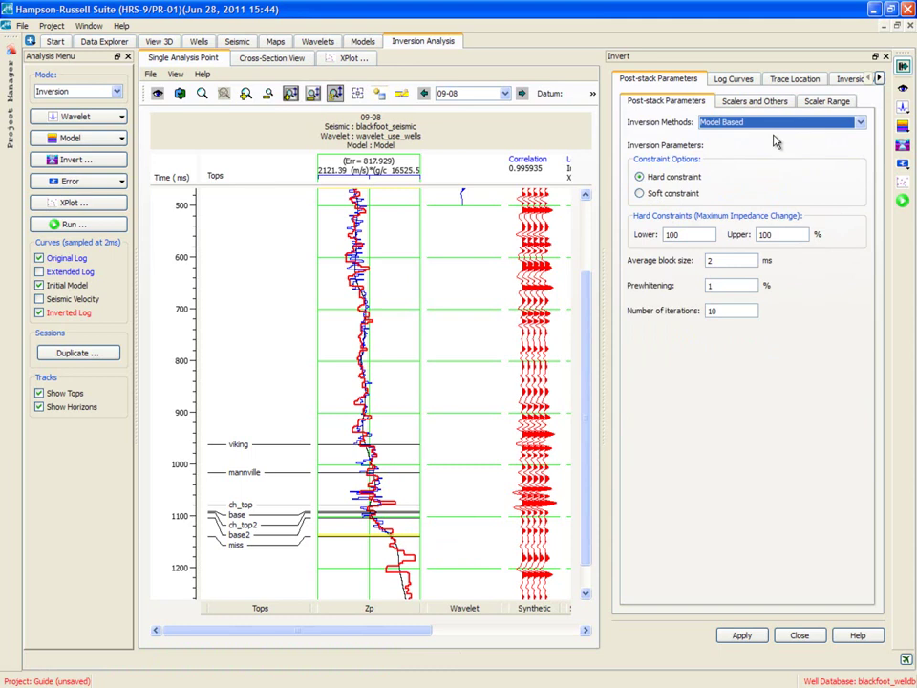
pyautogui.click(749, 635)
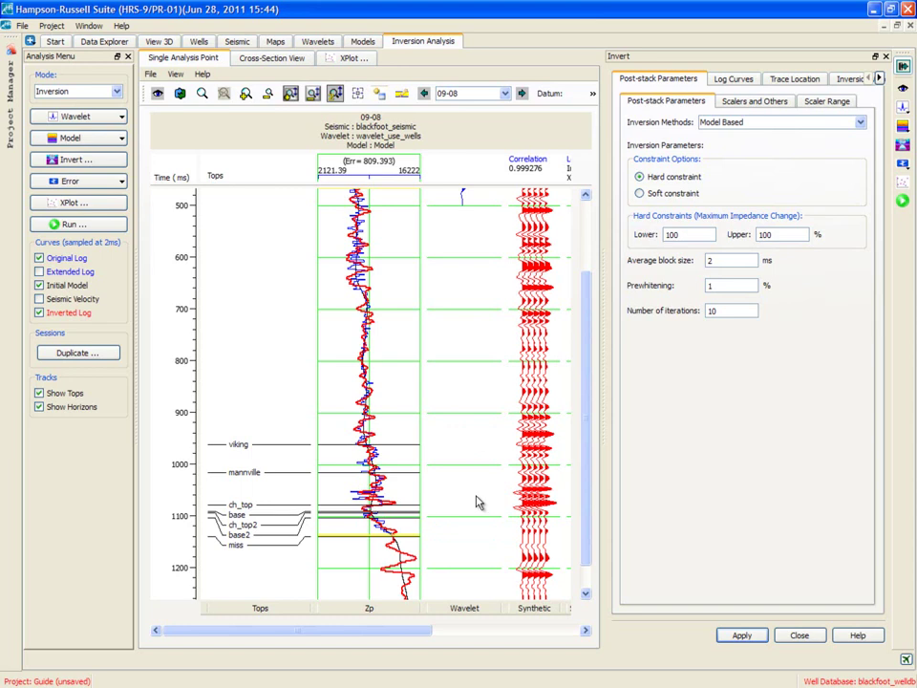
pyautogui.click(801, 636)
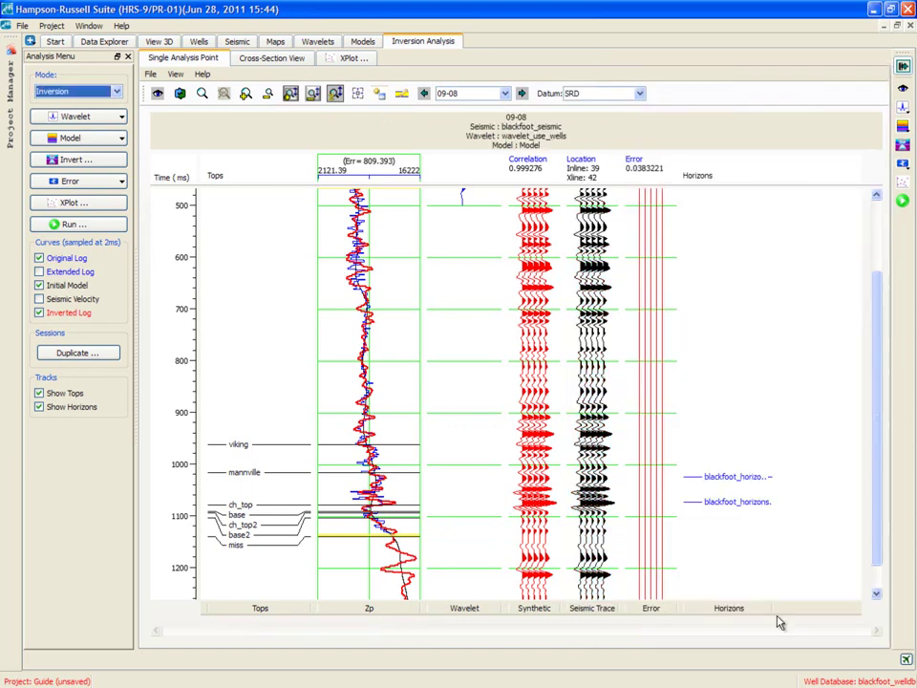
# - Apply the Model Based inversion to the volume, limited to single crossline 42
pyautogui.click(12, 121)
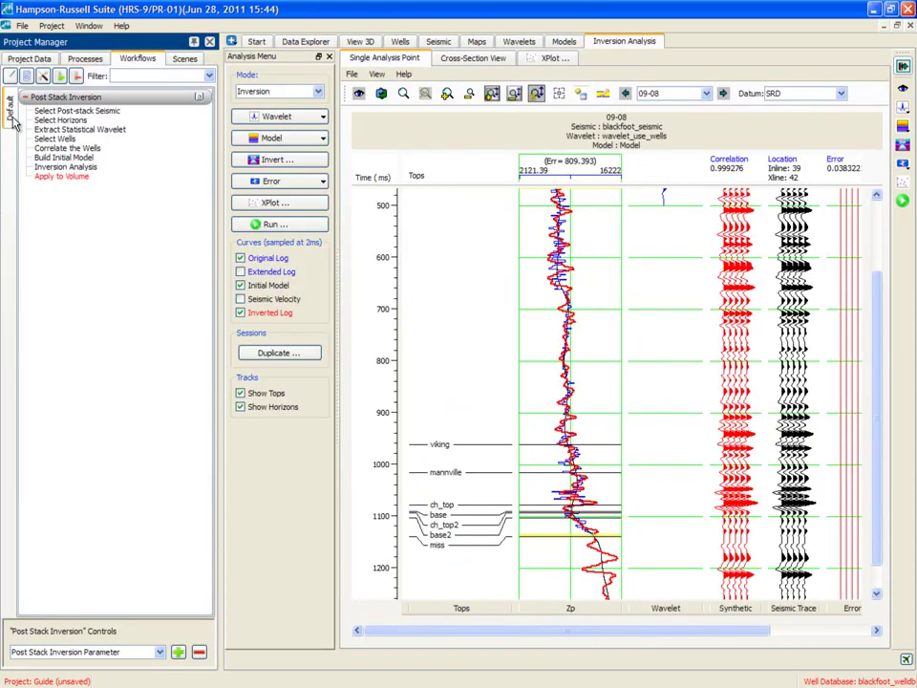
pyautogui.click(55, 179)
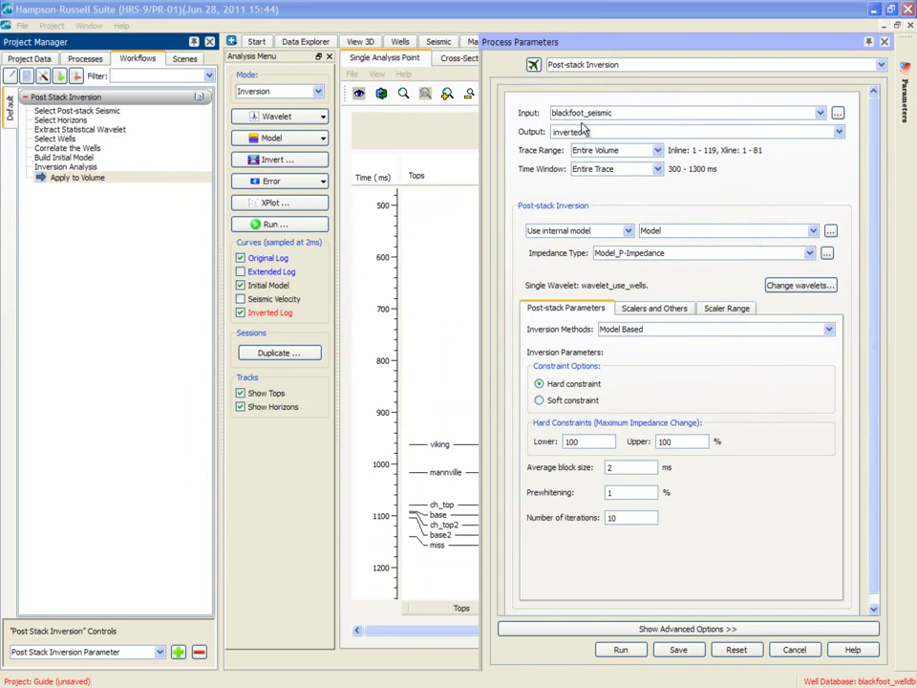
pyautogui.click(651, 151)
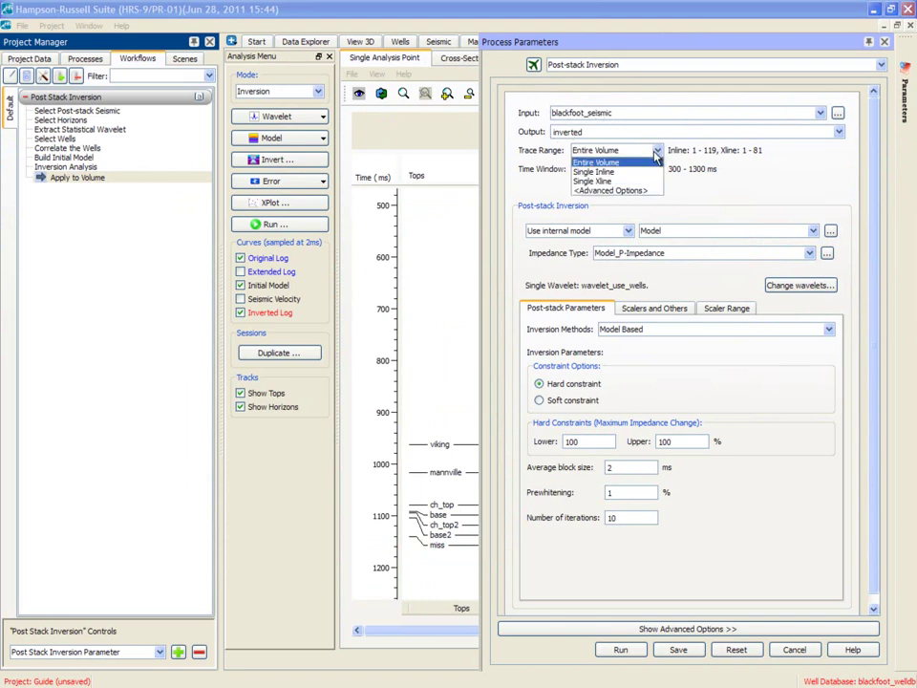
pyautogui.click(620, 181)
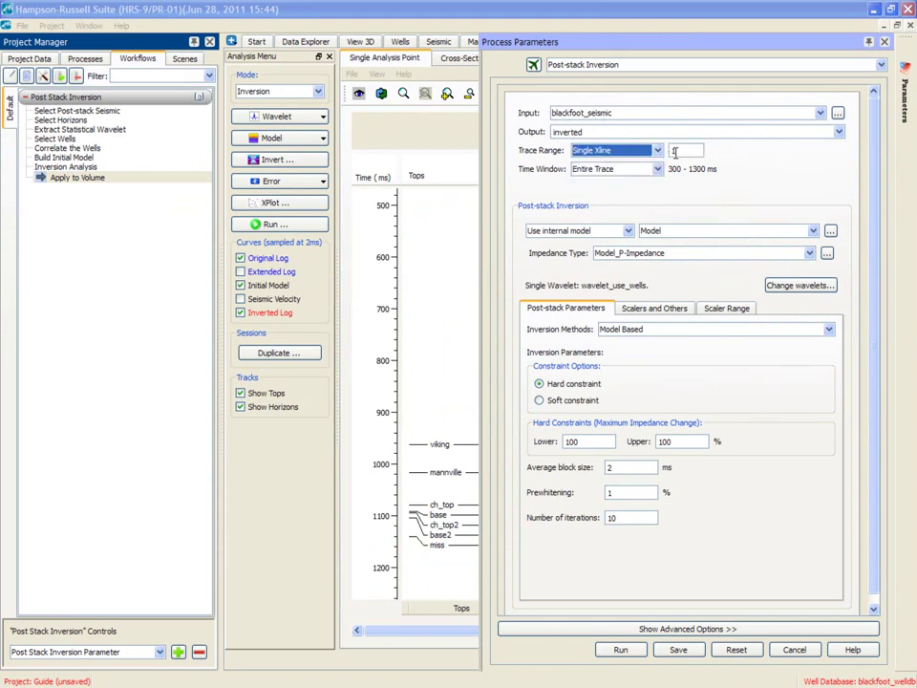
pyautogui.doubleClick(676, 150)
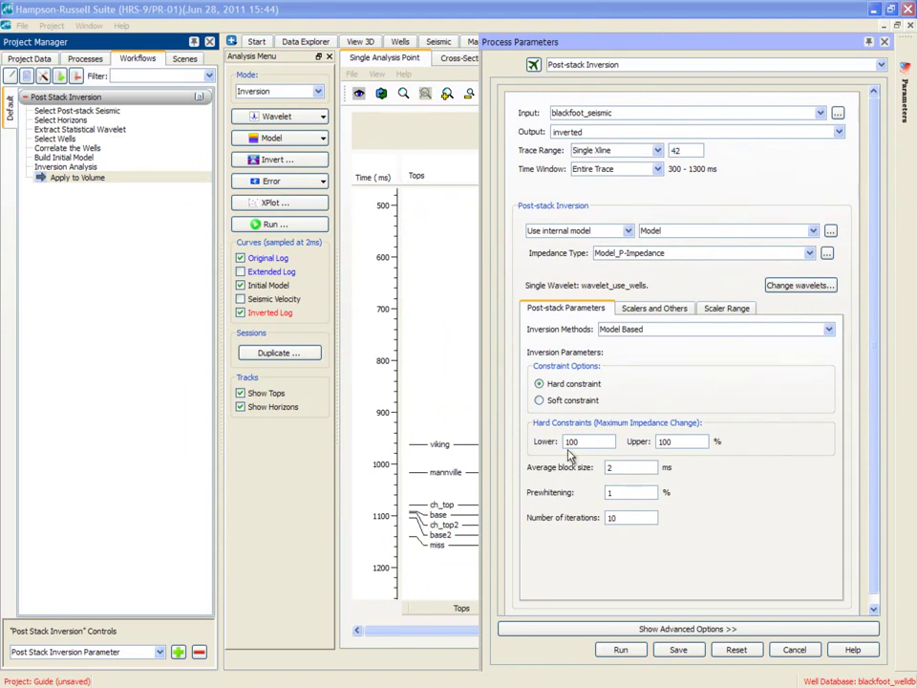
pyautogui.click(623, 650)
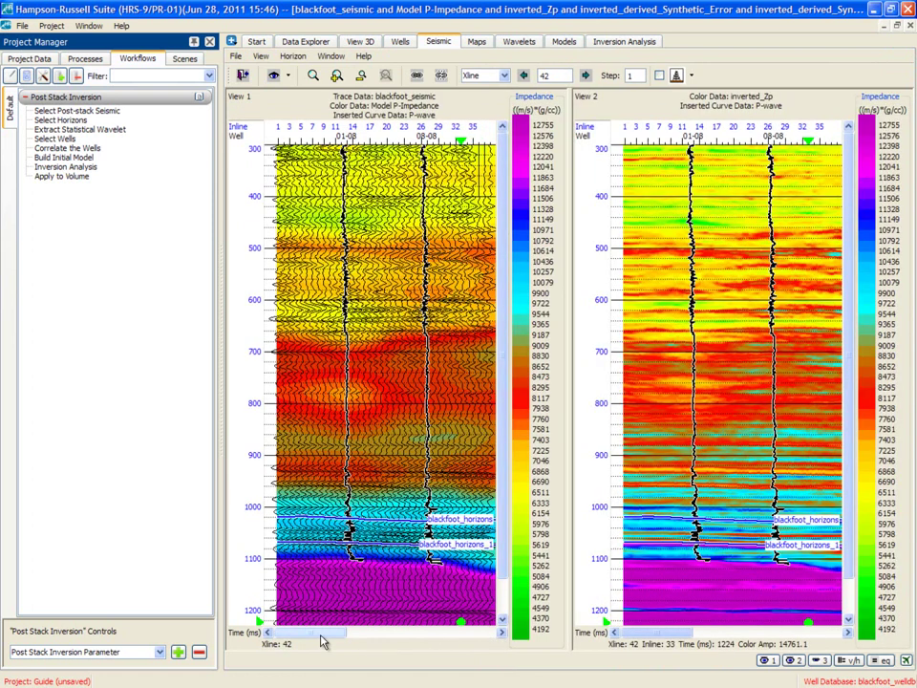
# - Add a third view showing blackfoot_seismic wiggle traces for crossline 42, then hide the Project Manager
pyautogui.moveTo(322, 642); pyautogui.dragTo(352, 641)
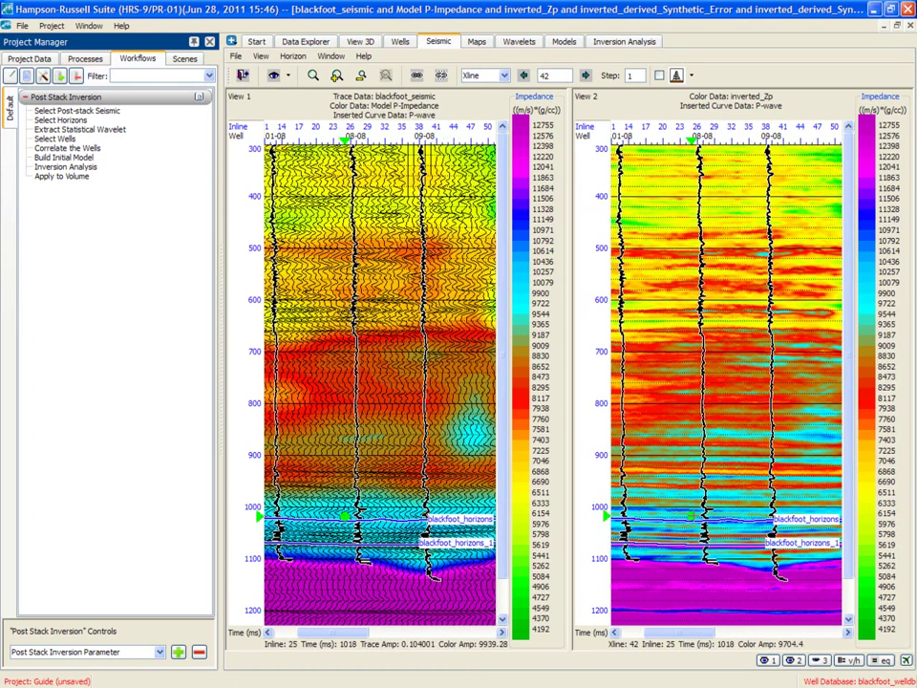
pyautogui.click(819, 660)
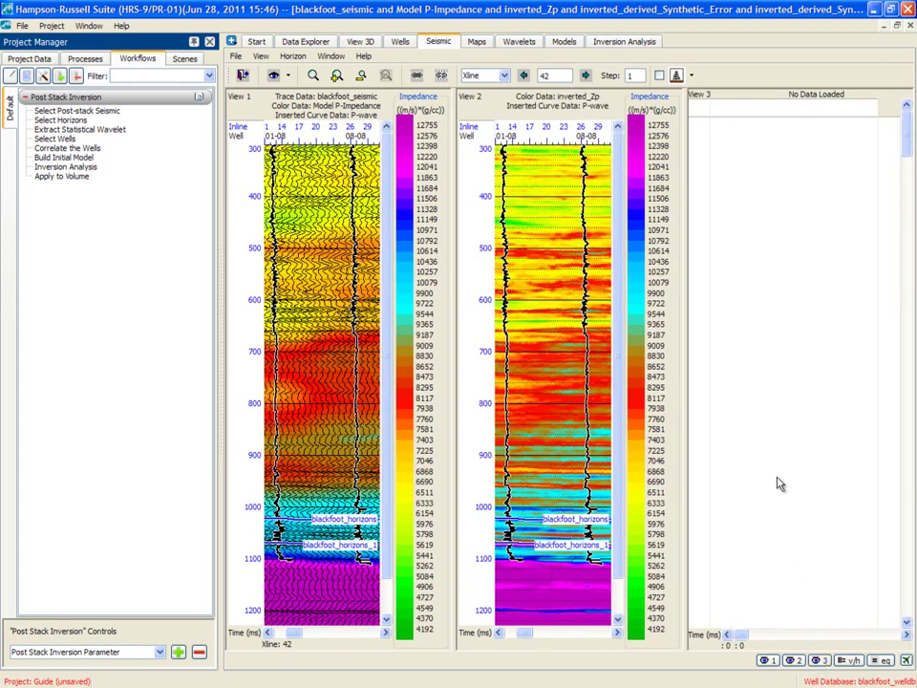
pyautogui.click(29, 57)
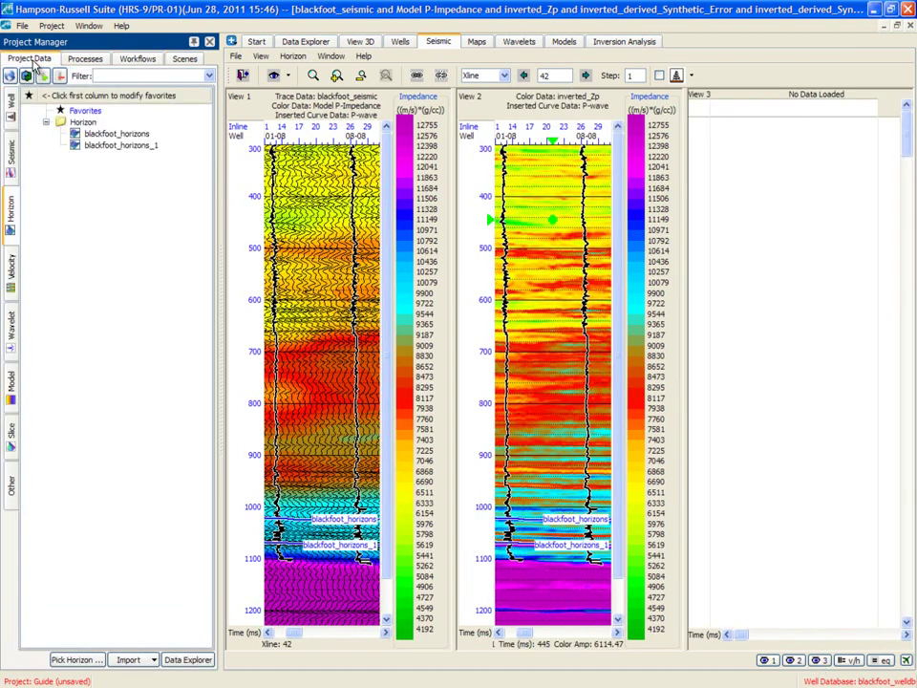
pyautogui.click(14, 133)
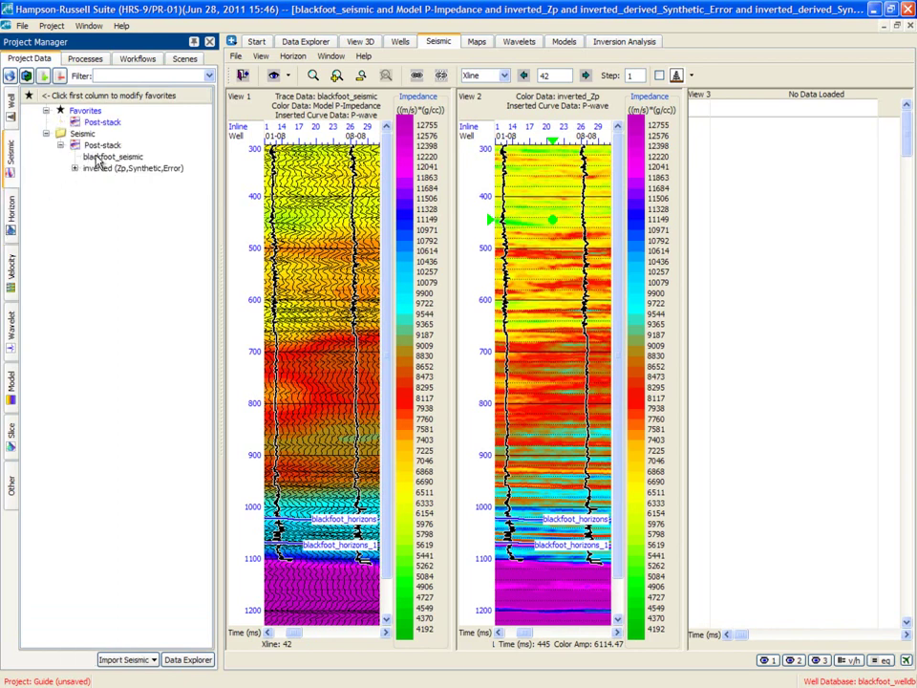
pyautogui.click(74, 168)
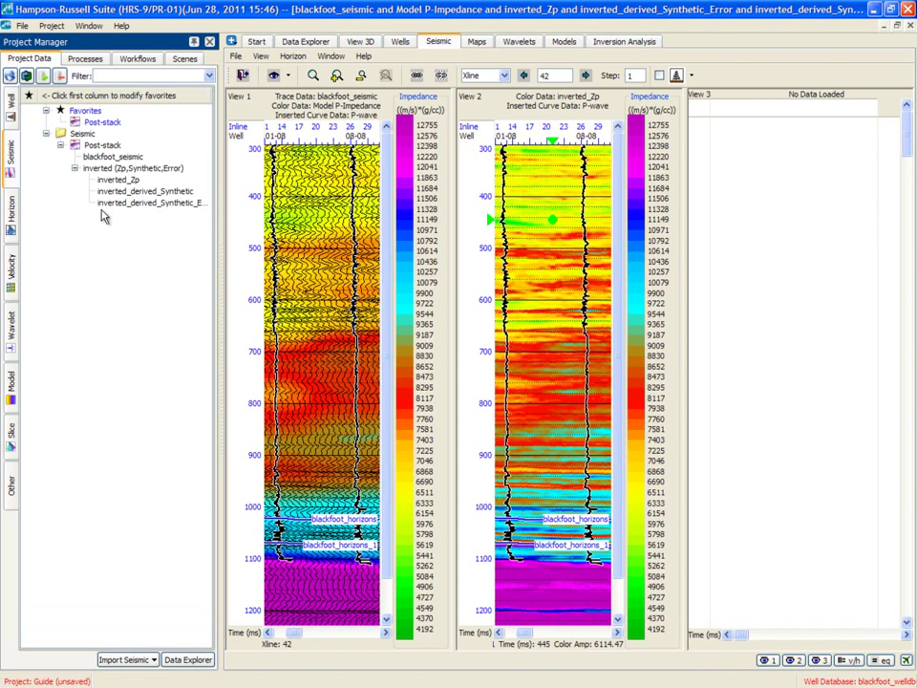
pyautogui.click(105, 158)
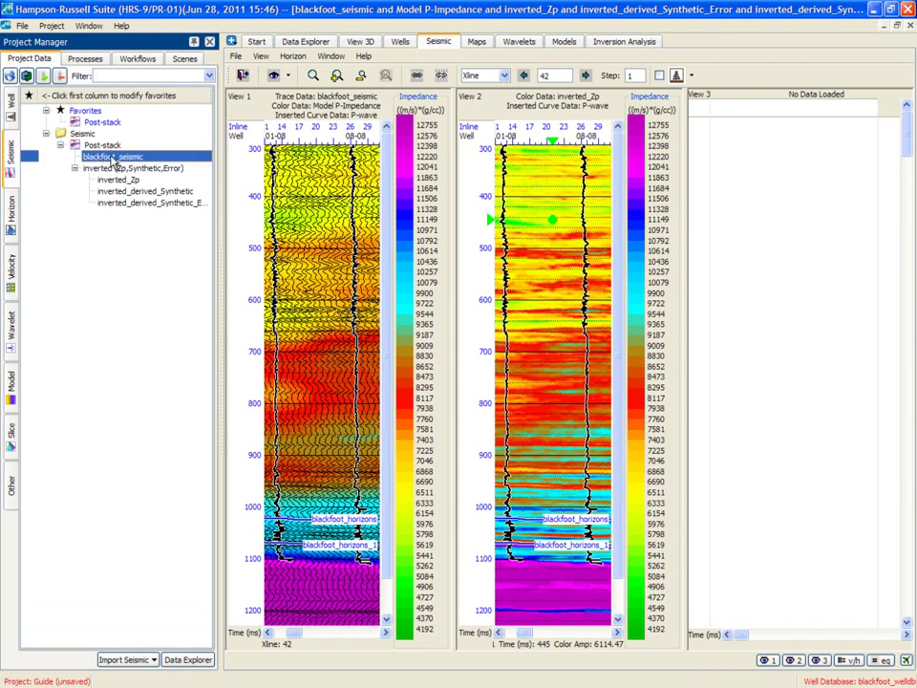
pyautogui.moveTo(112, 160); pyautogui.dragTo(766, 268)
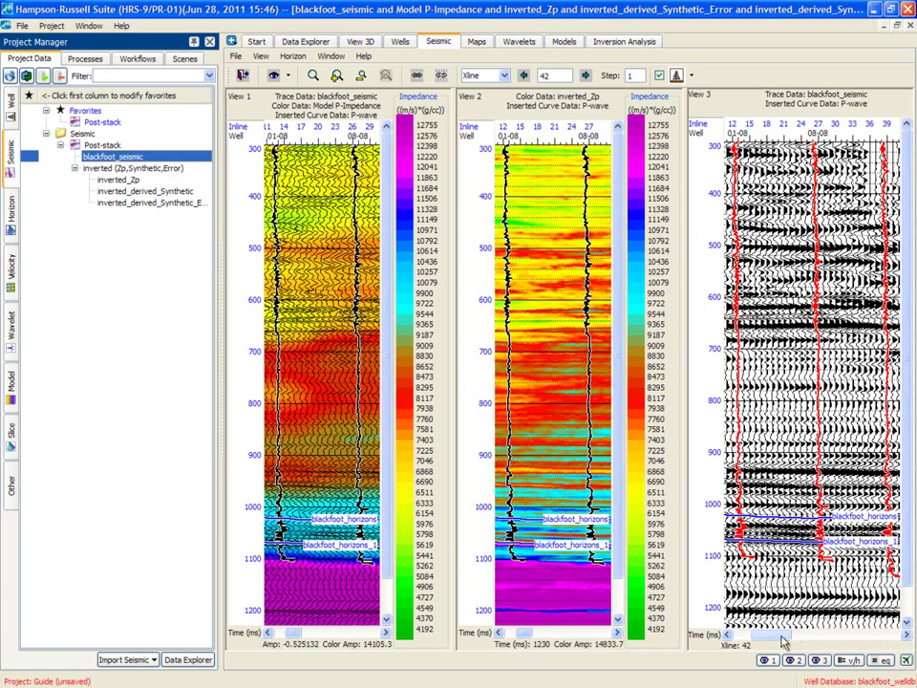
pyautogui.moveTo(764, 633); pyautogui.dragTo(792, 638)
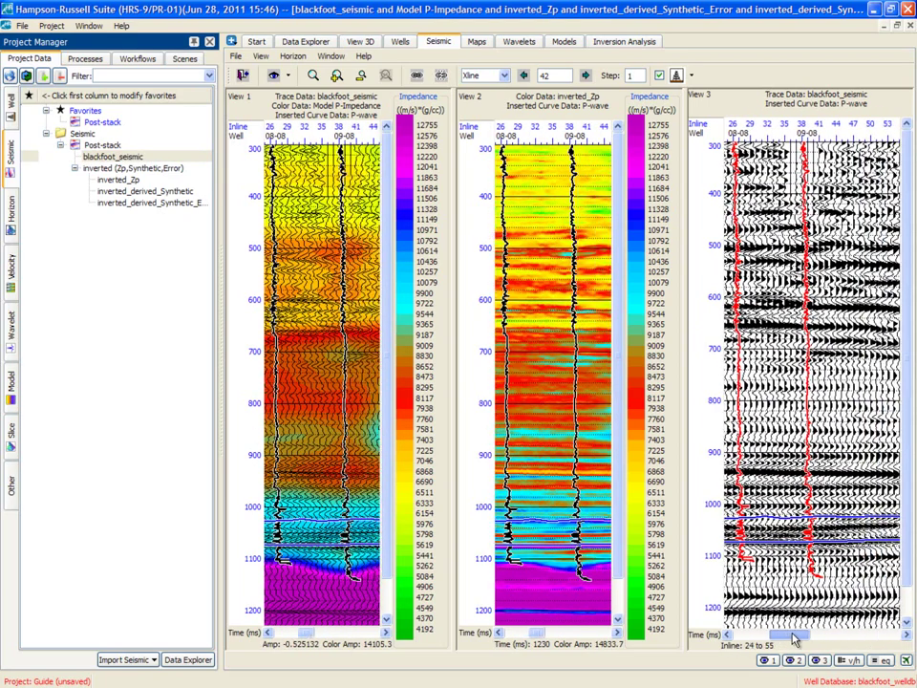
pyautogui.click(194, 42)
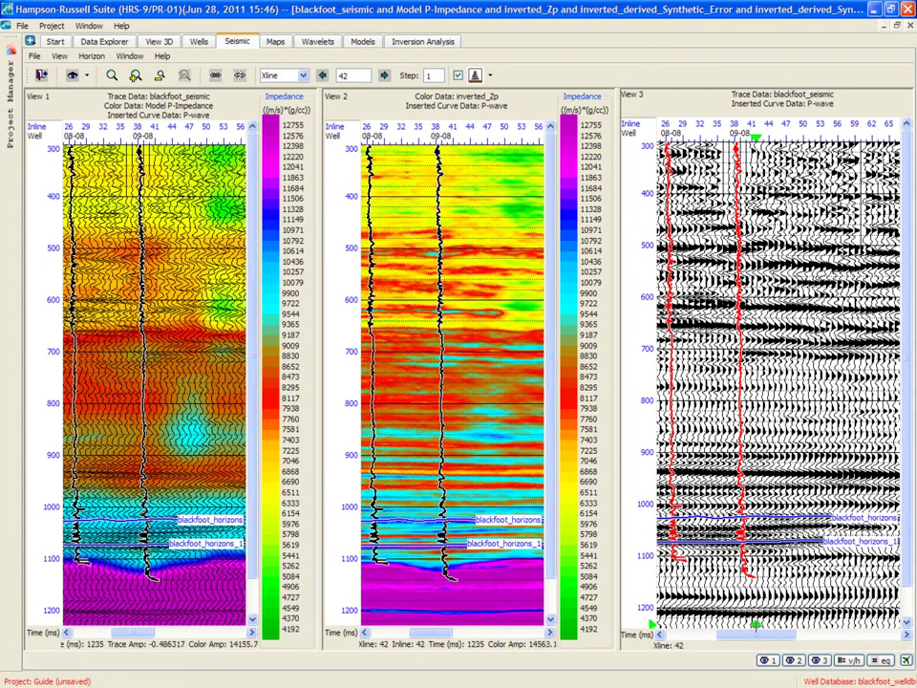
# - Stack the three crossline 42 views as full-width rows and scroll to the horizons near 1000–1100 ms
pyautogui.moveTo(762, 638); pyautogui.dragTo(754, 641)
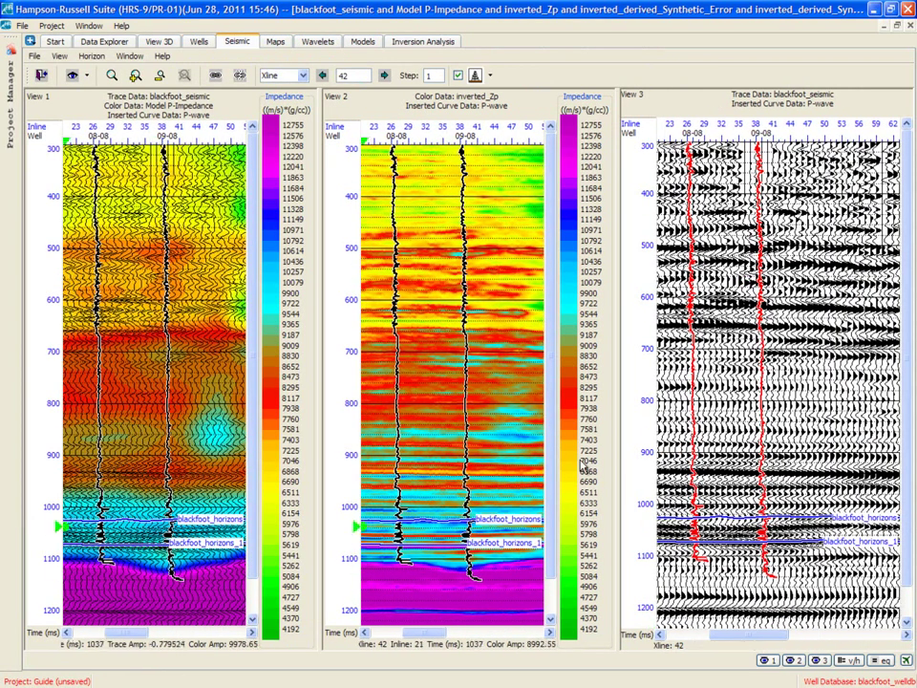
pyautogui.rightClick(427, 427)
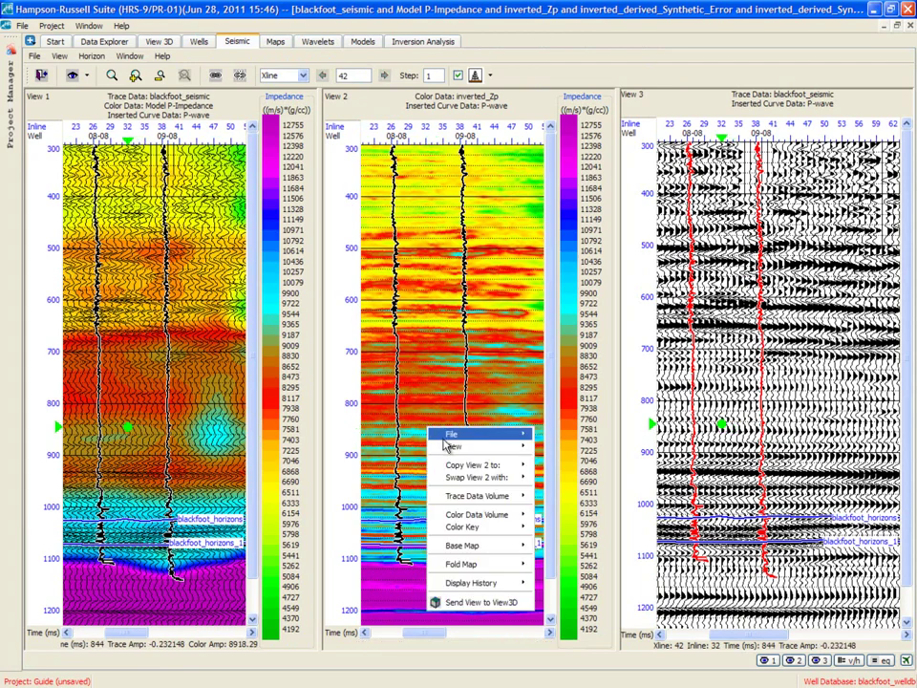
pyautogui.moveTo(463, 447)
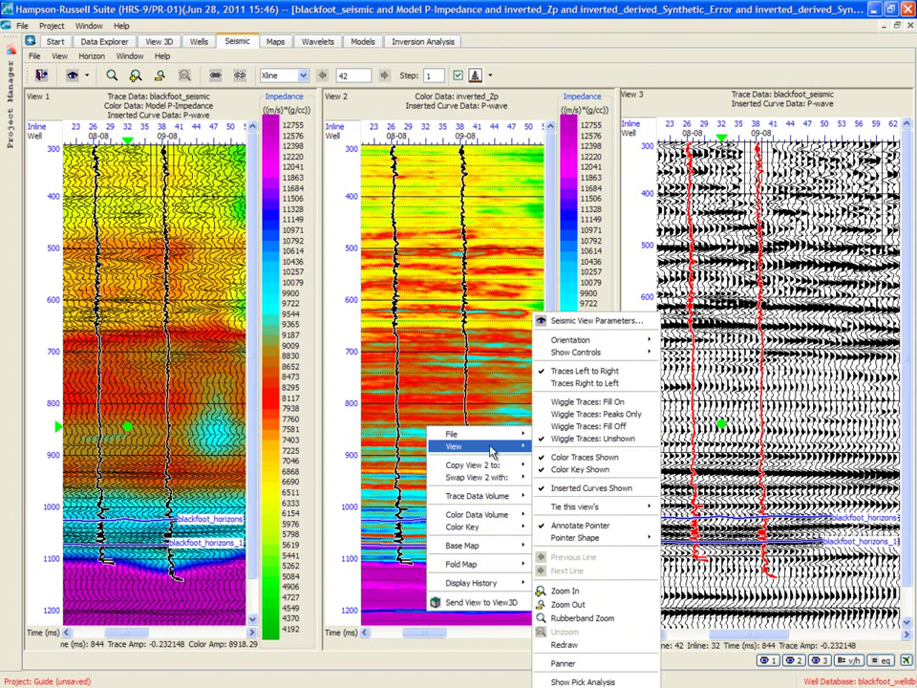
pyautogui.moveTo(506, 435)
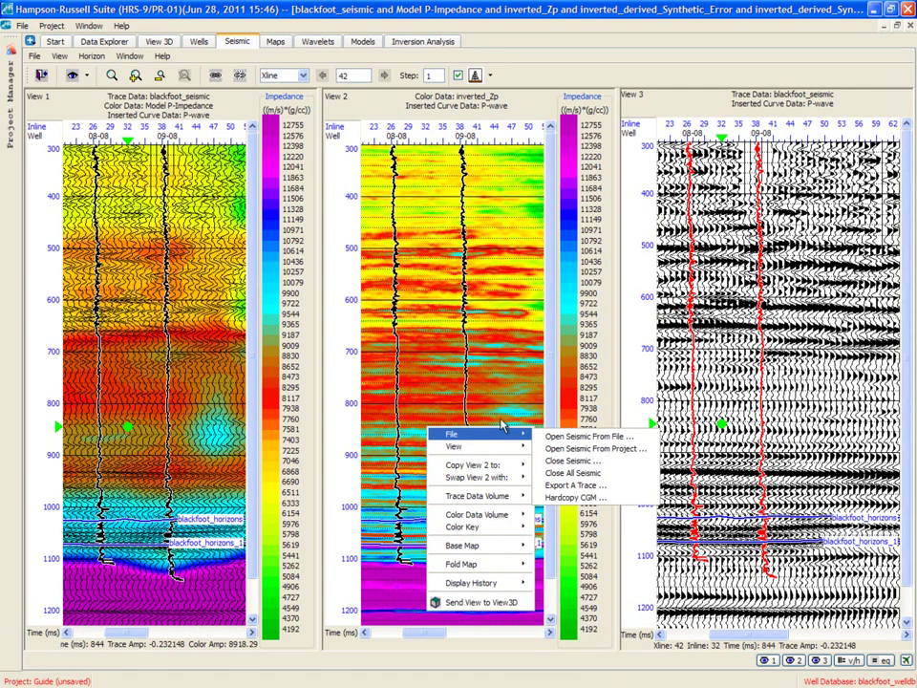
pyautogui.click(580, 323)
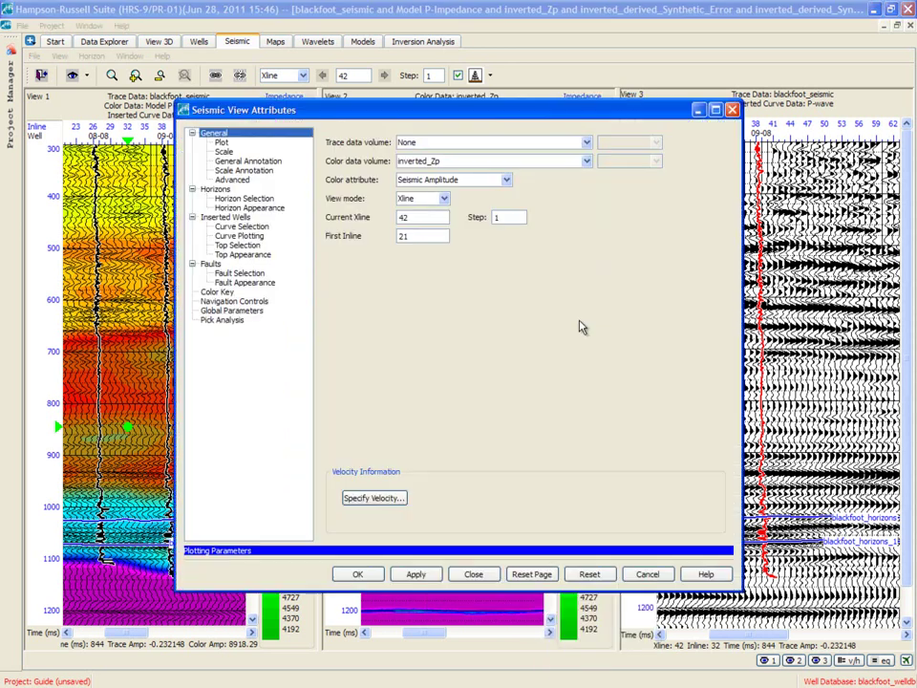
pyautogui.click(732, 110)
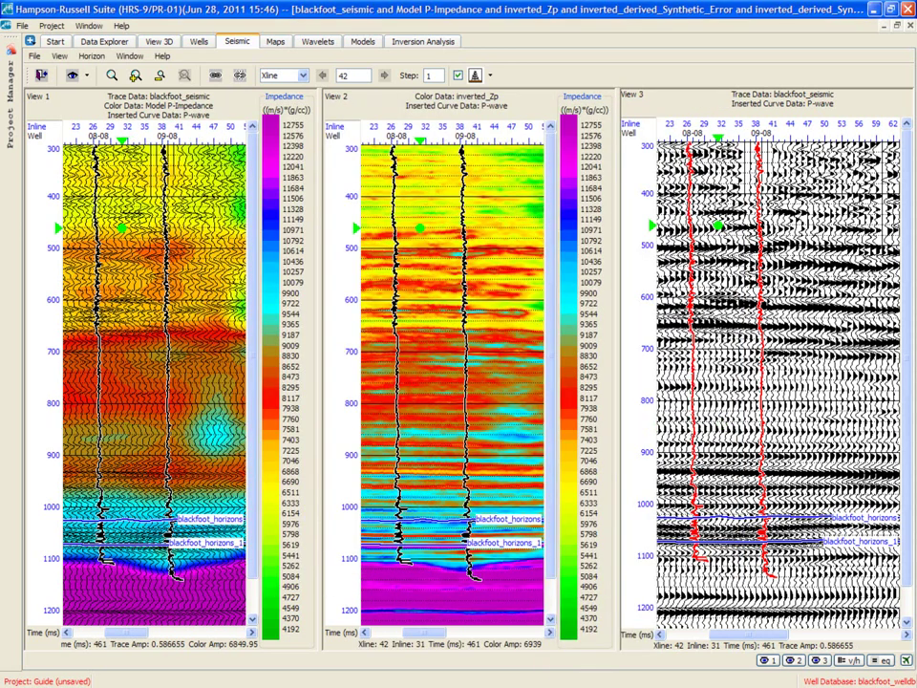
pyautogui.click(850, 661)
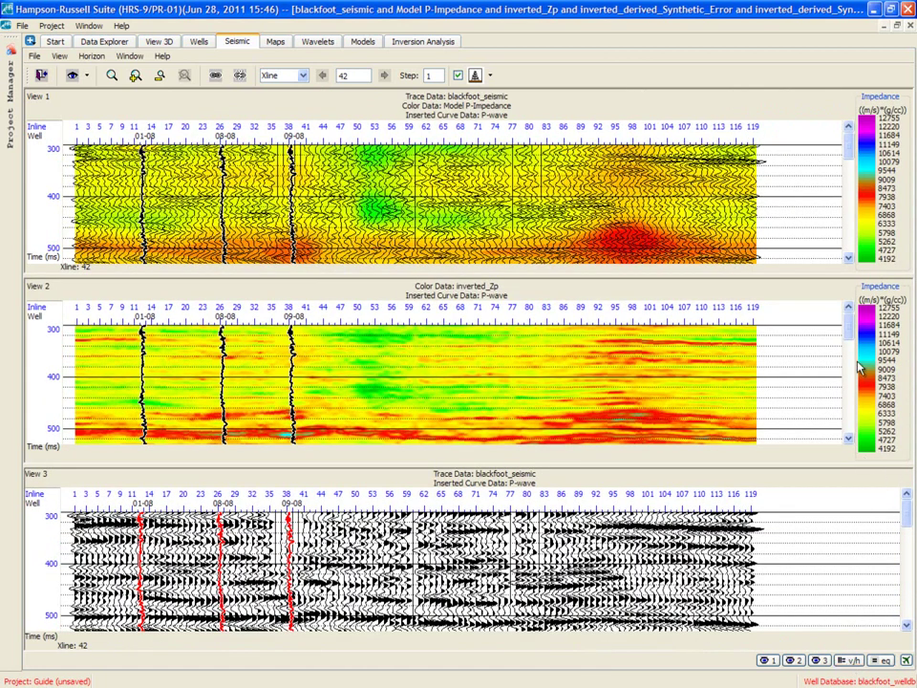
pyautogui.moveTo(849, 336); pyautogui.dragTo(848, 403)
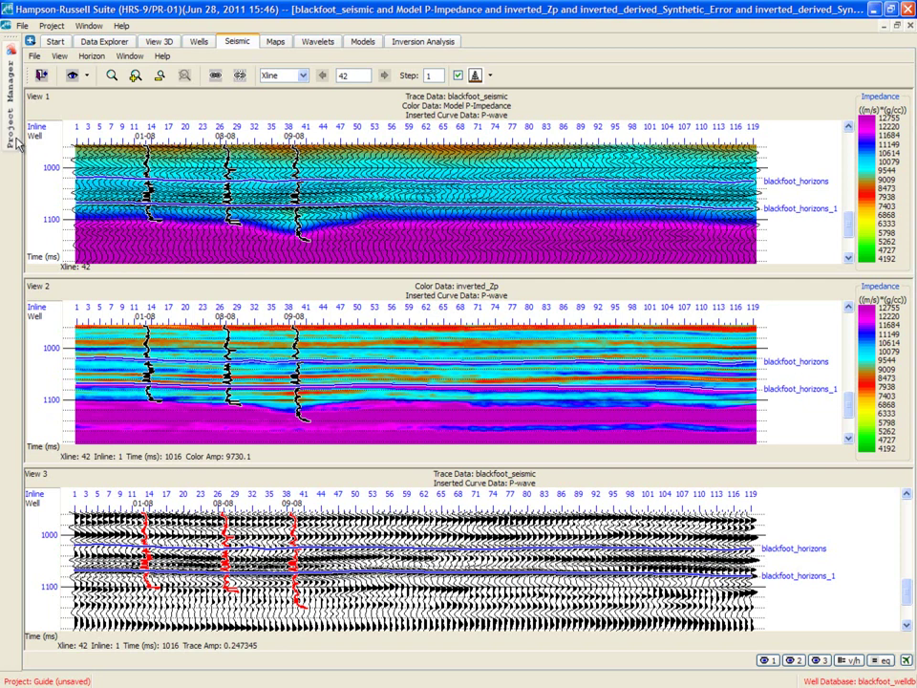
# - Insert a Check Shot Correction step above Correlate the Wells in the Post Stack Inversion workflow
pyautogui.click(10, 101)
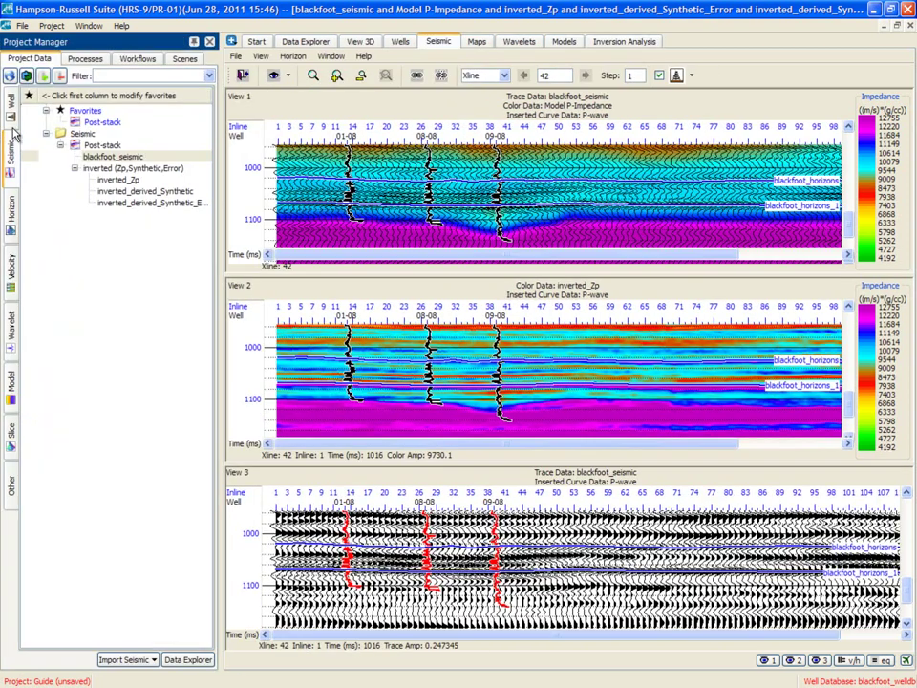
pyautogui.click(139, 59)
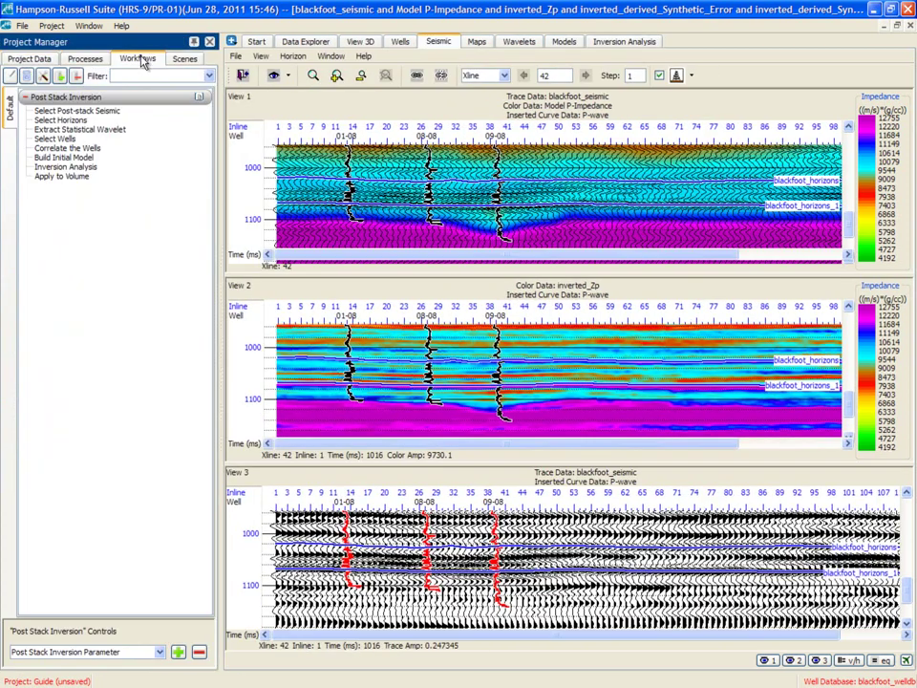
pyautogui.click(80, 150)
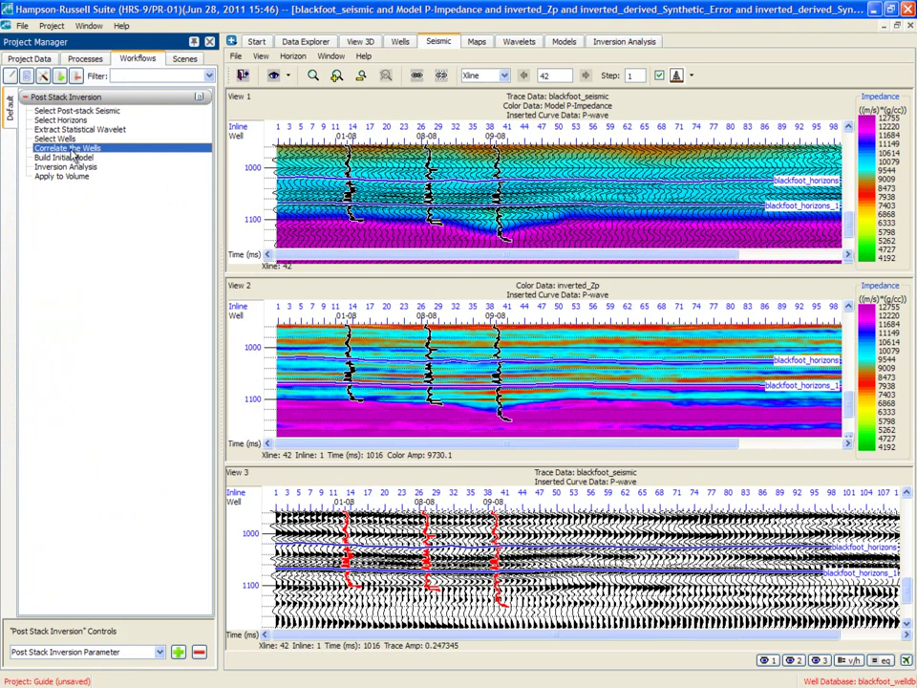
pyautogui.rightClick(72, 151)
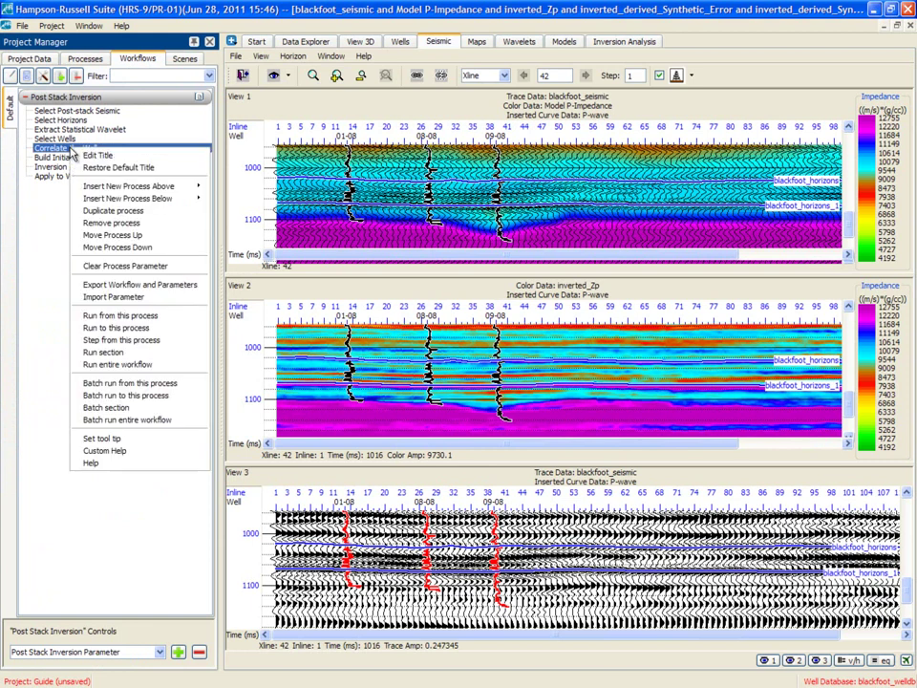
pyautogui.moveTo(104, 188)
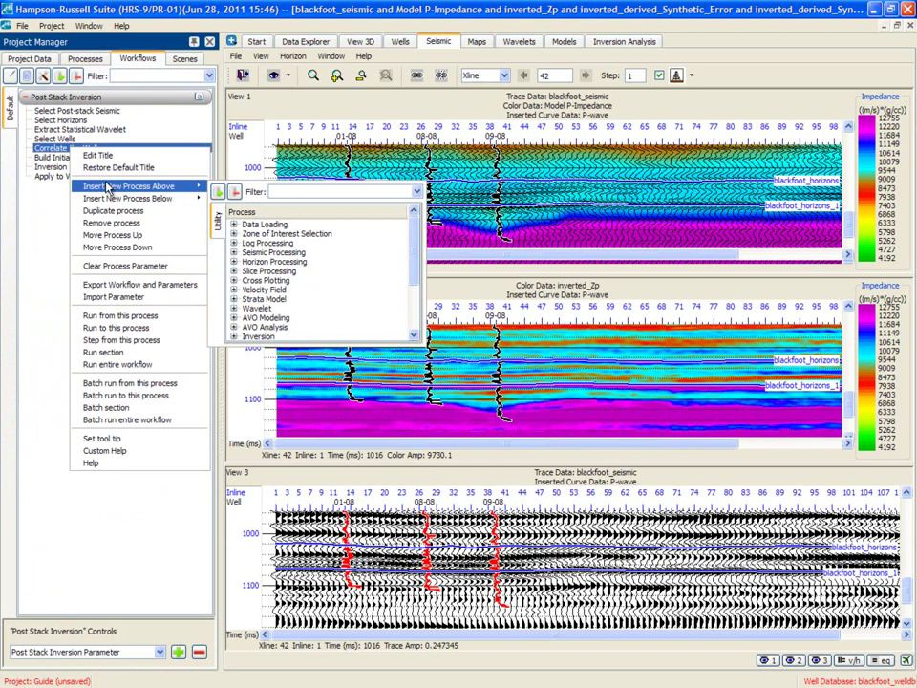
pyautogui.click(234, 245)
pyautogui.click(270, 253)
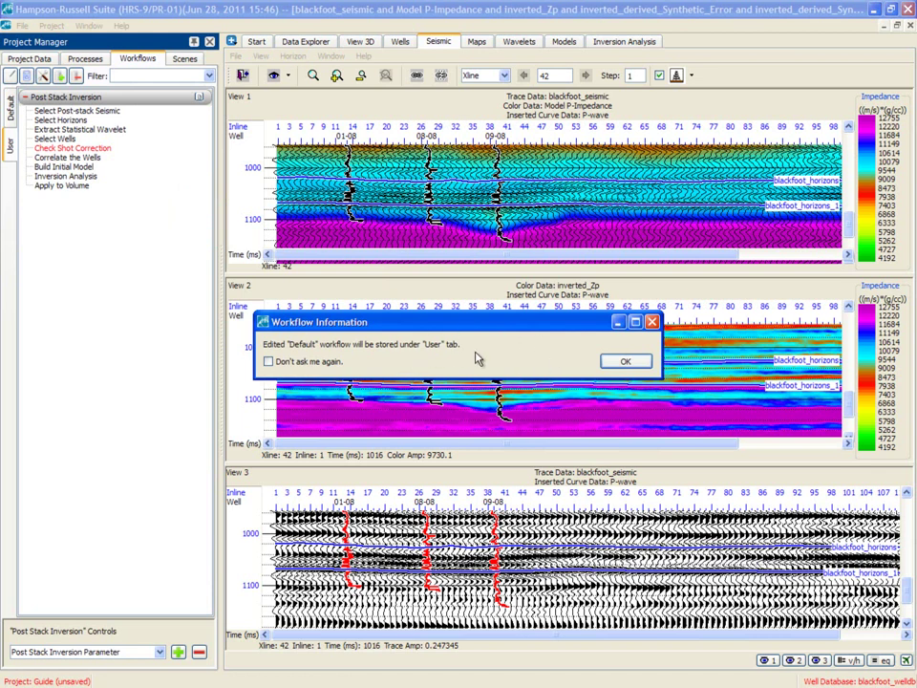
# - Keep the edit as a User workflow, compare it with the default, then reselect Correlate the Wells
pyautogui.click(625, 361)
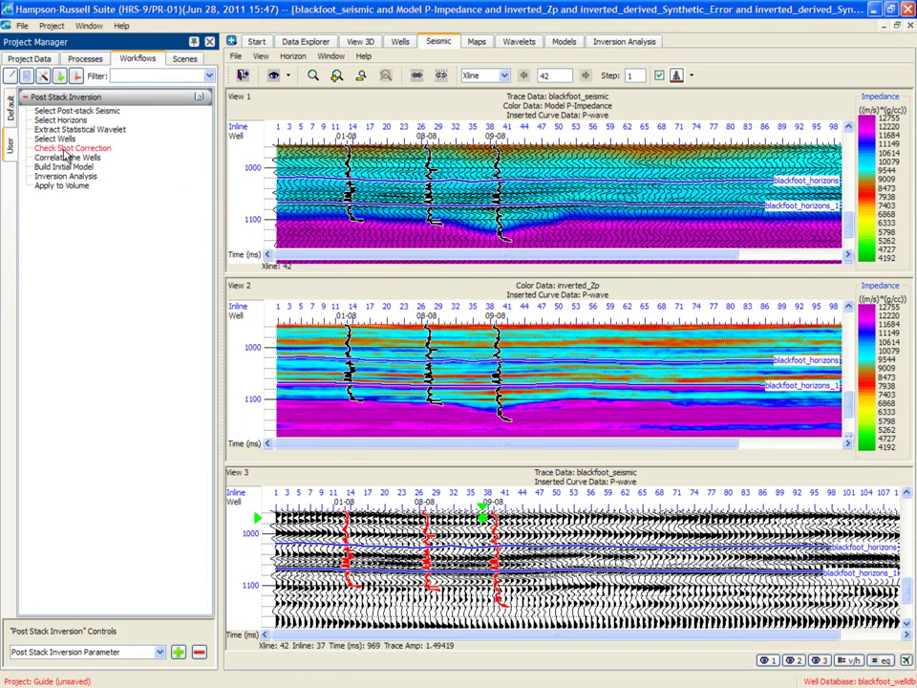
pyautogui.click(12, 110)
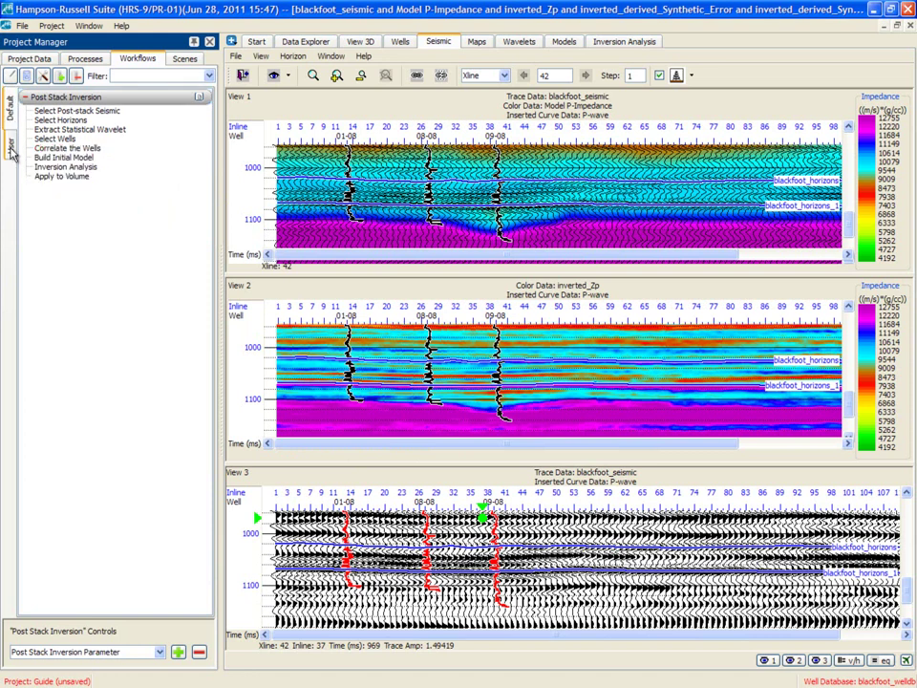
pyautogui.click(11, 118)
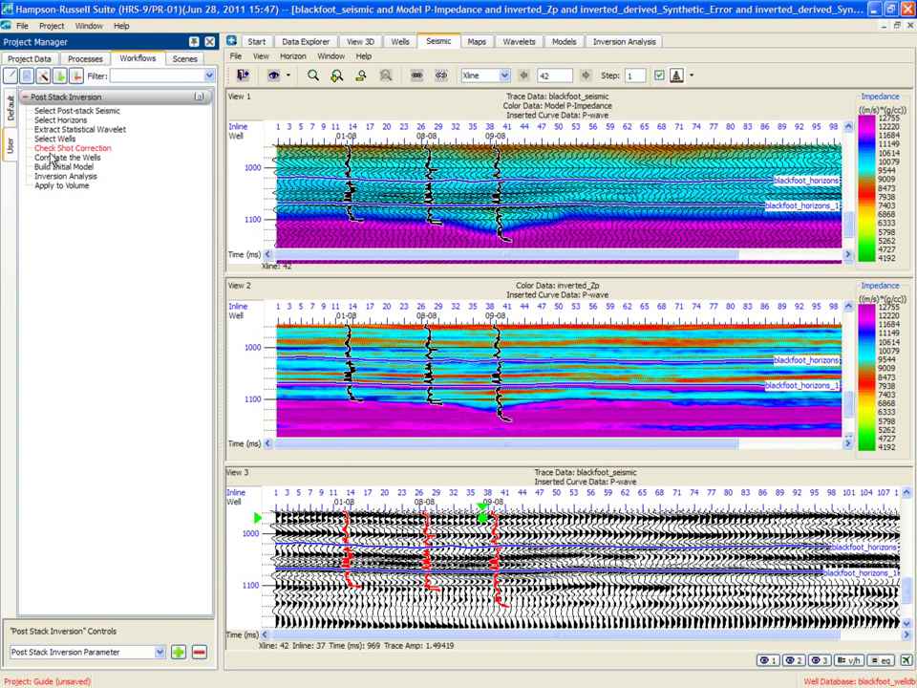
pyautogui.click(55, 158)
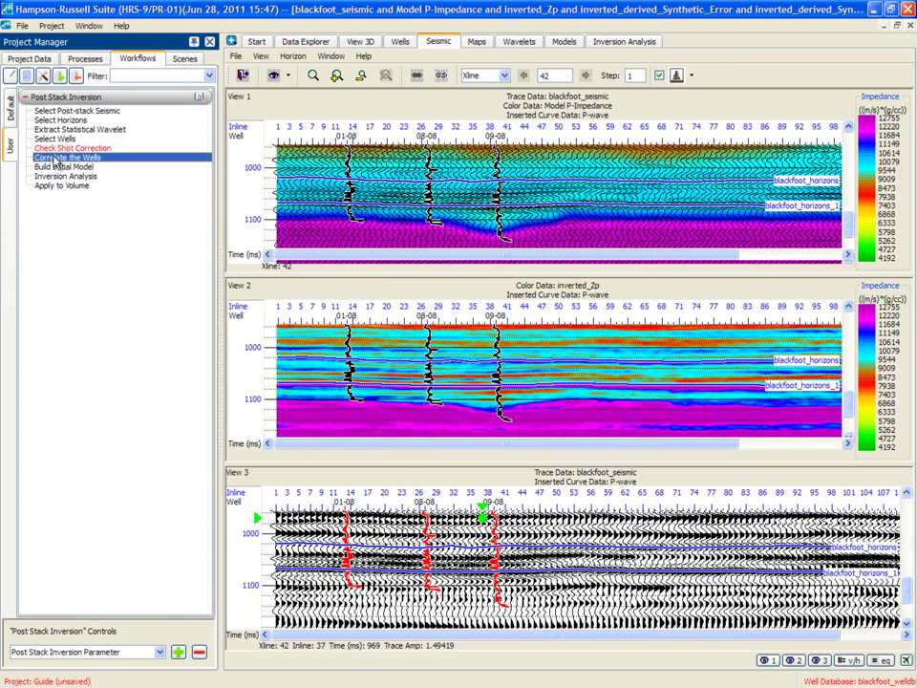
pyautogui.rightClick(55, 160)
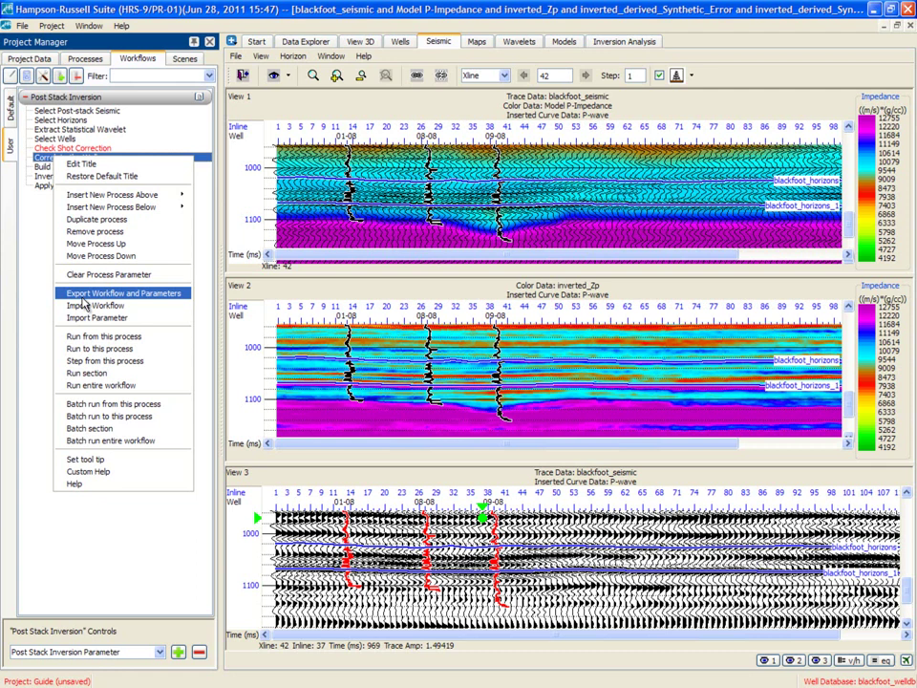
pyautogui.click(45, 291)
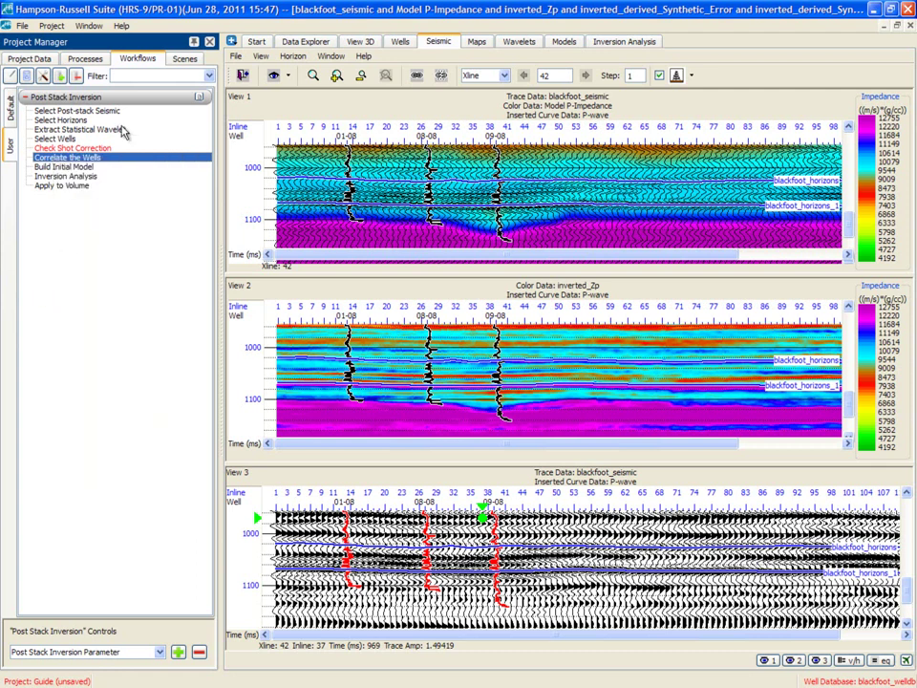